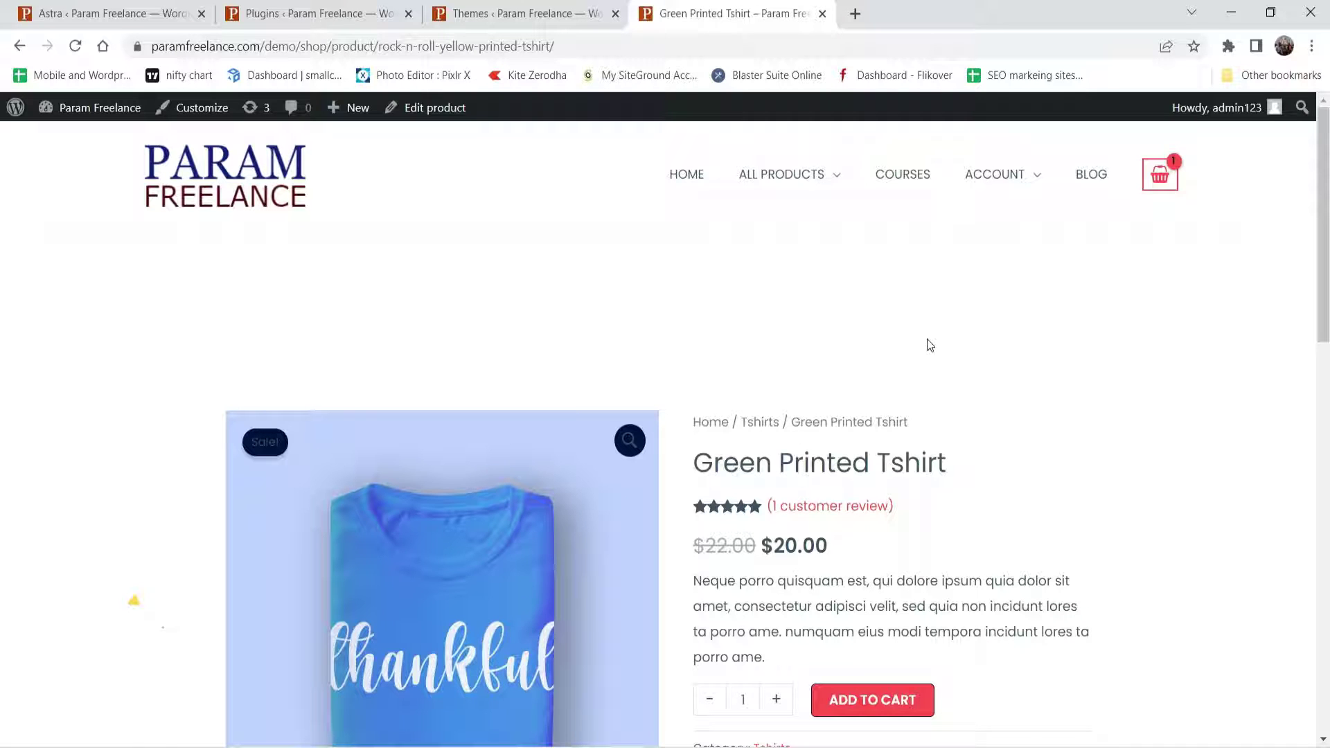
- Open the Shop page from the All Products menu, then switch to the Themes admin tab
{"action": "left_click", "coordinate": [764, 190]}
{"action": "left_click", "coordinate": [766, 178]}
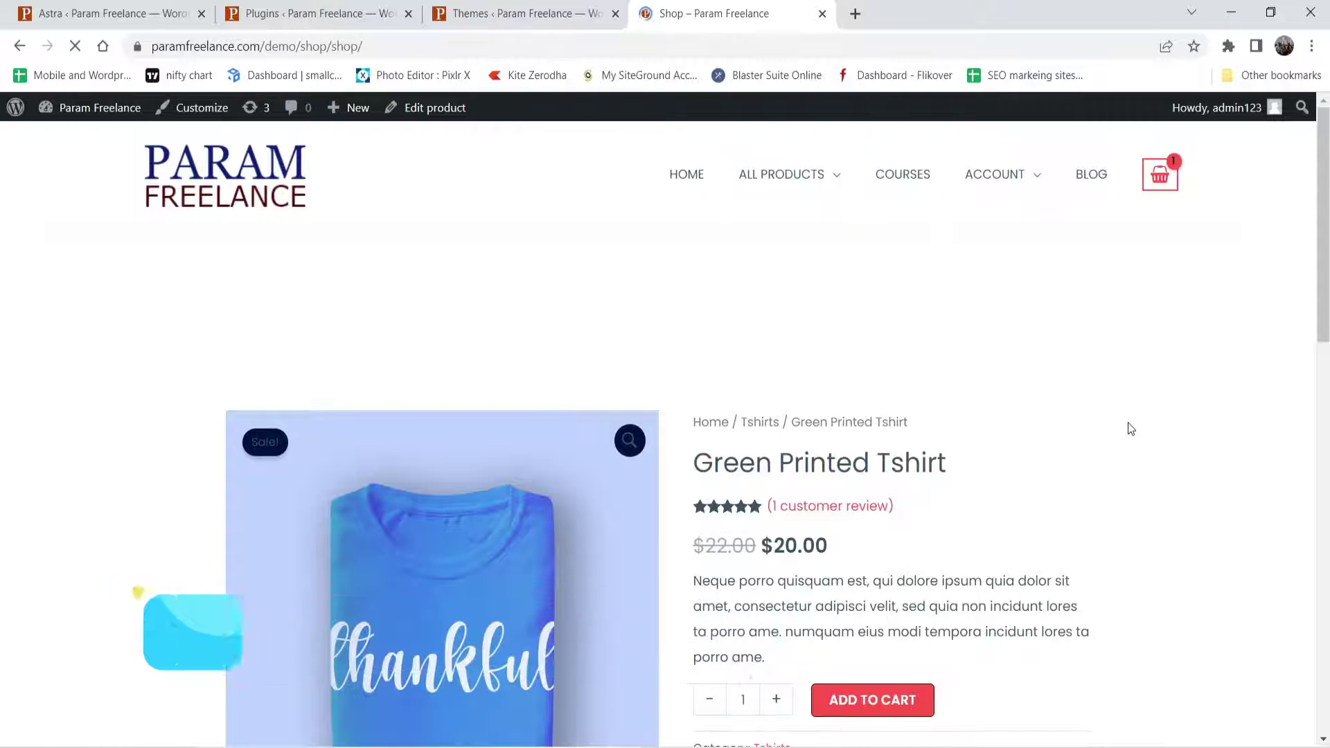
{"action": "scroll", "coordinate": [852, 439], "scroll_direction": "down", "scroll_amount": 5}
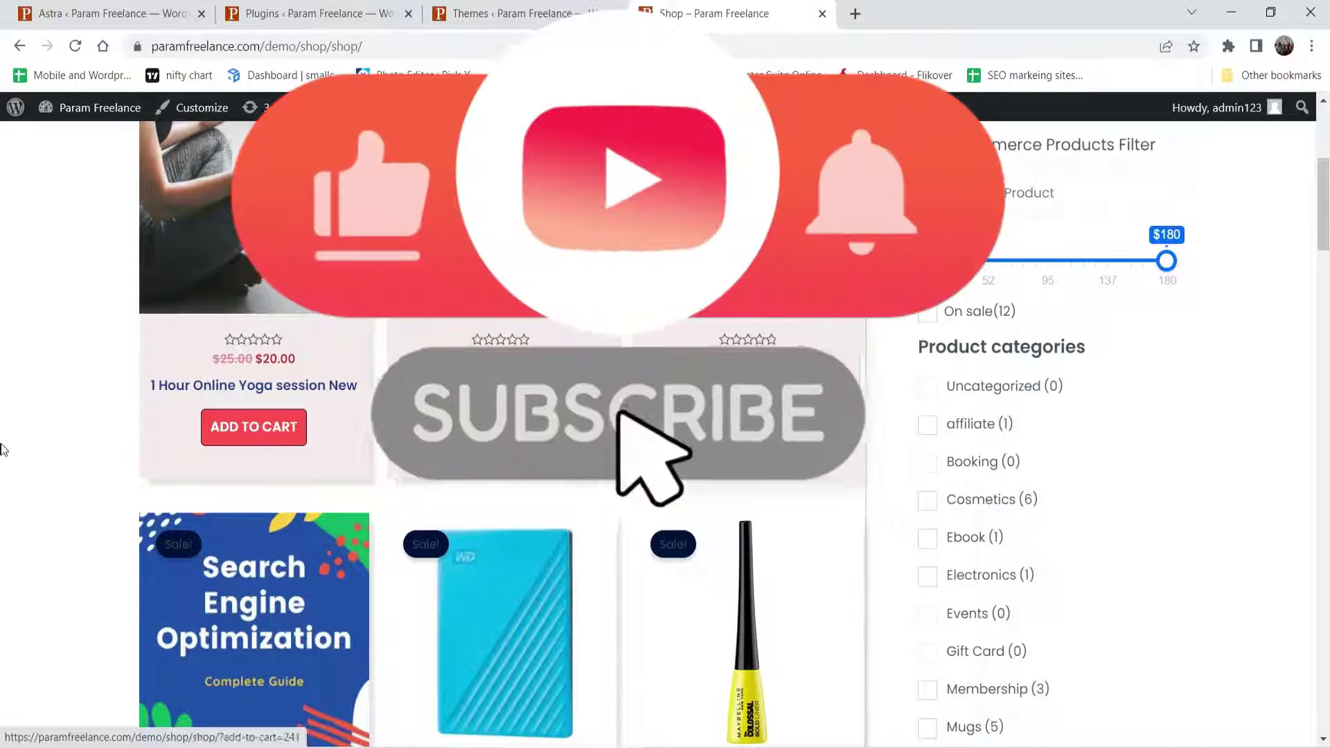
{"action": "scroll", "coordinate": [12, 417], "scroll_direction": "up", "scroll_amount": 5}
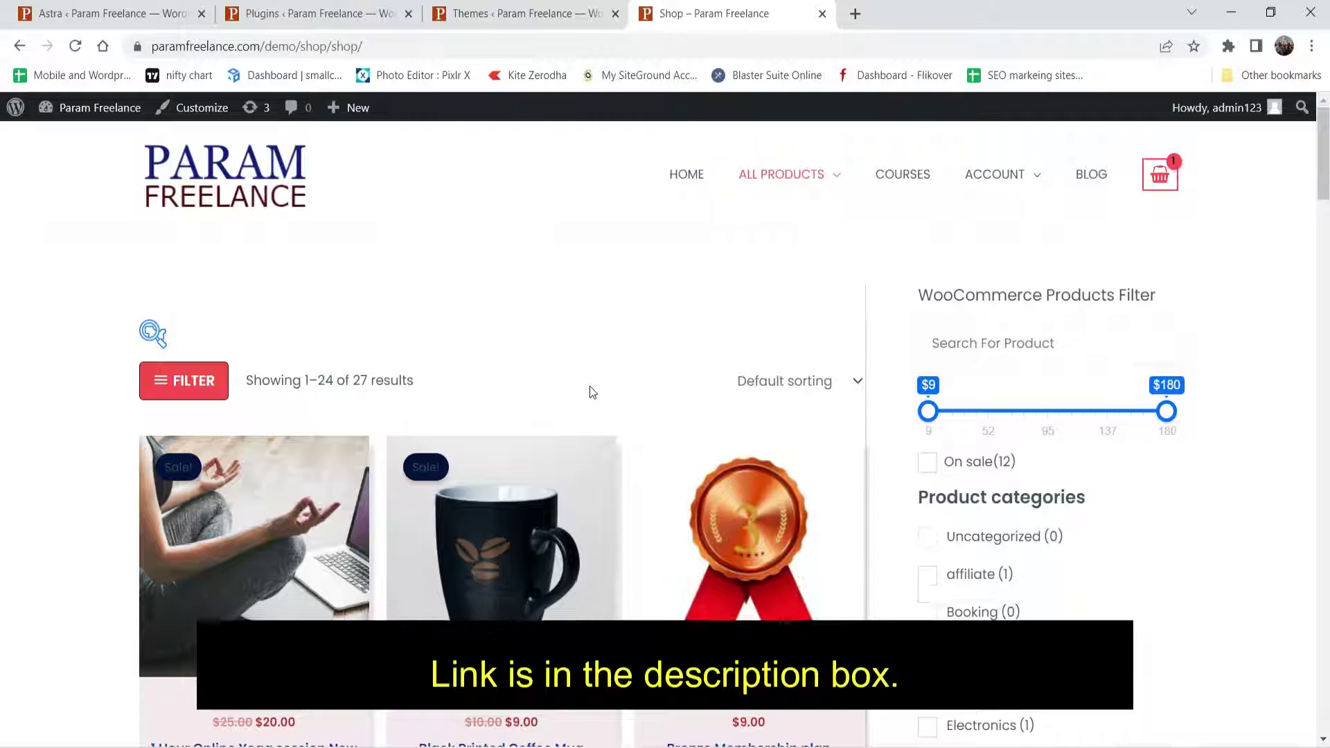
{"action": "key", "text": "ctrl+Page_Up"}
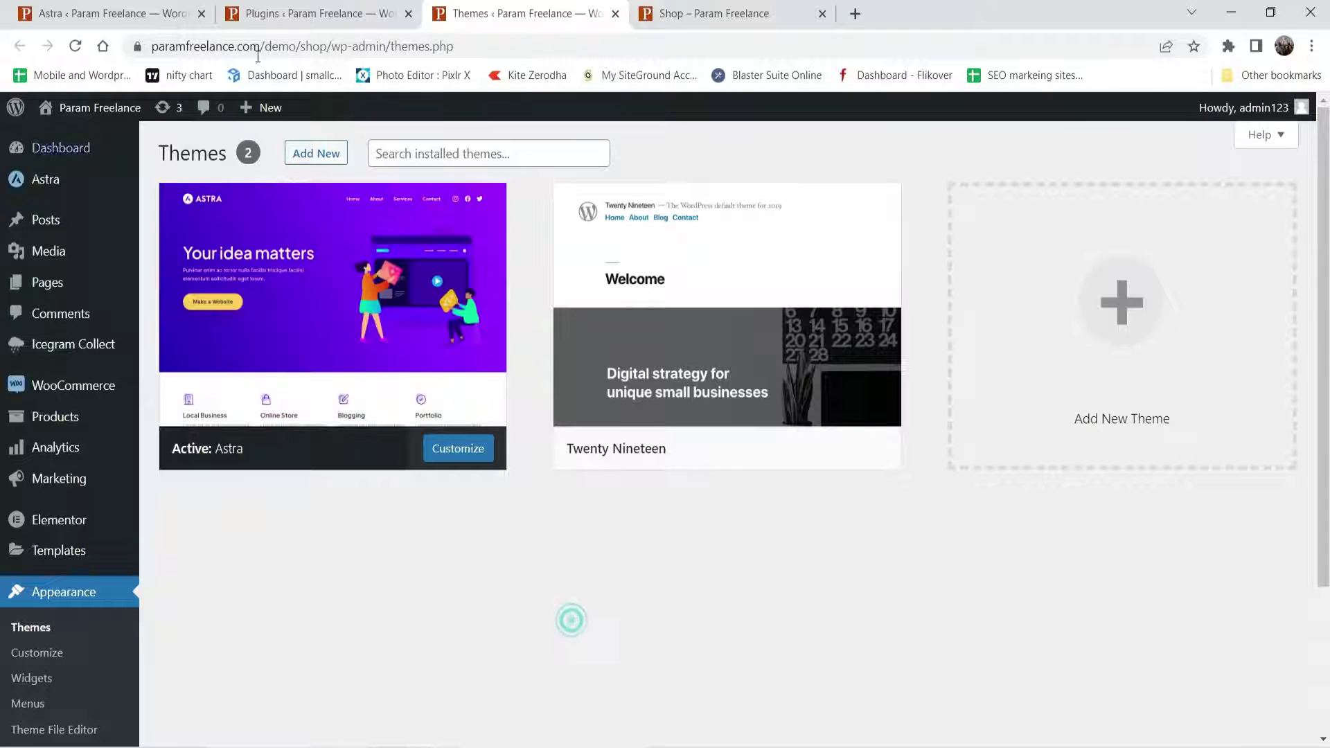
- Deactivate the Astra Pro plugin on the Plugins page and return to the Shop tab
{"action": "key", "text": "ctrl+Page_Up"}
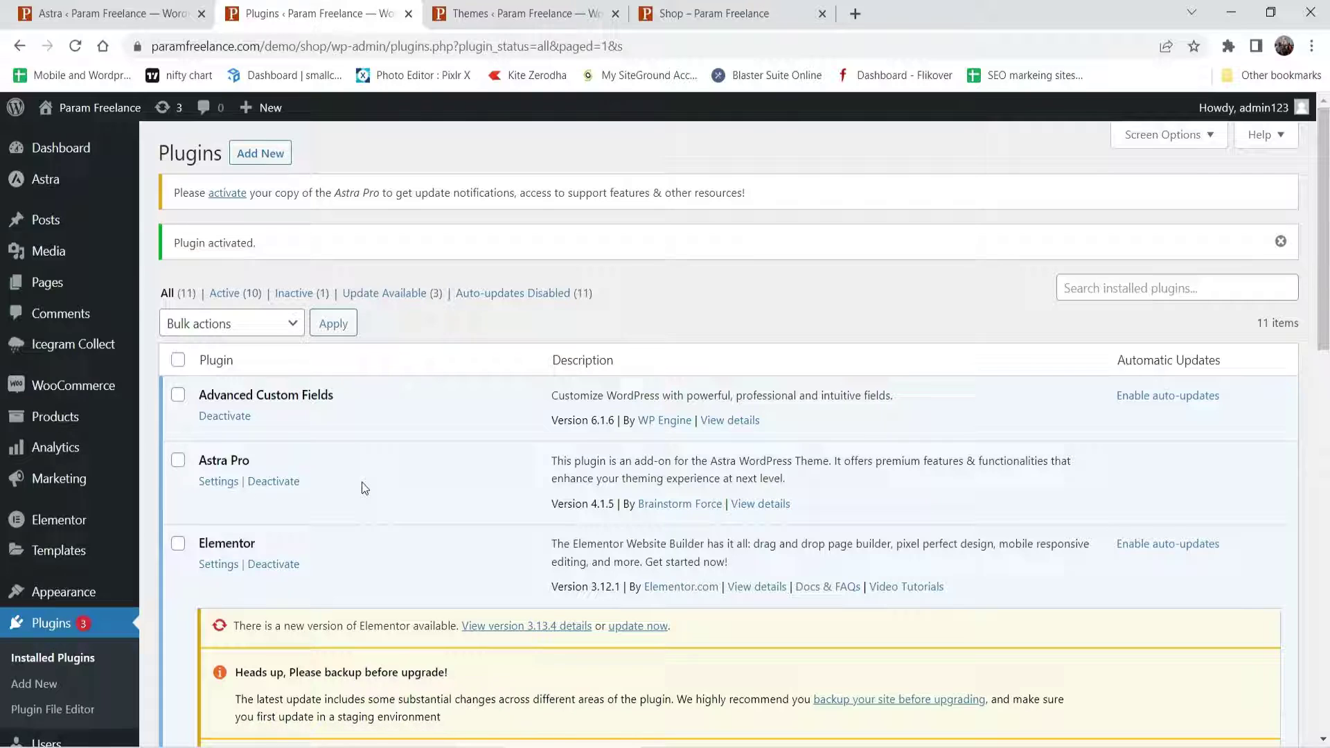
{"action": "left_click", "coordinate": [270, 481]}
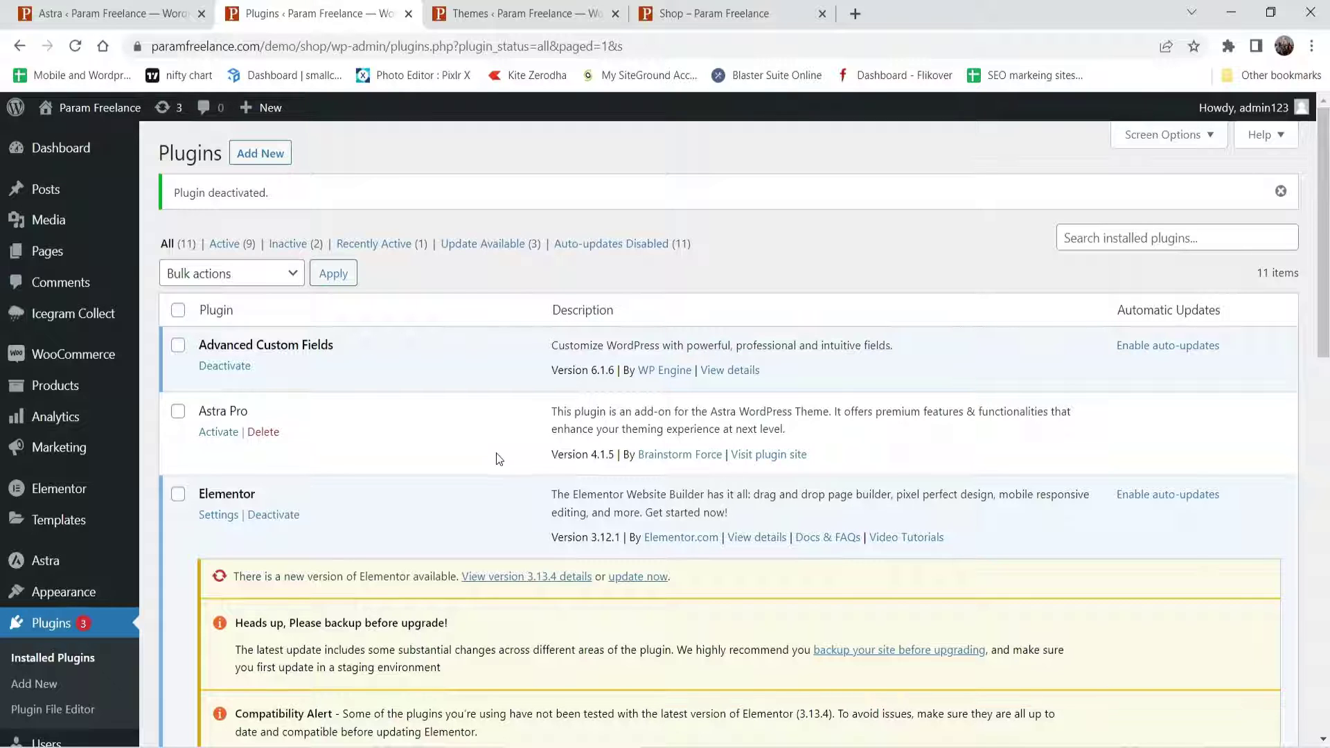
{"action": "left_click", "coordinate": [694, 19]}
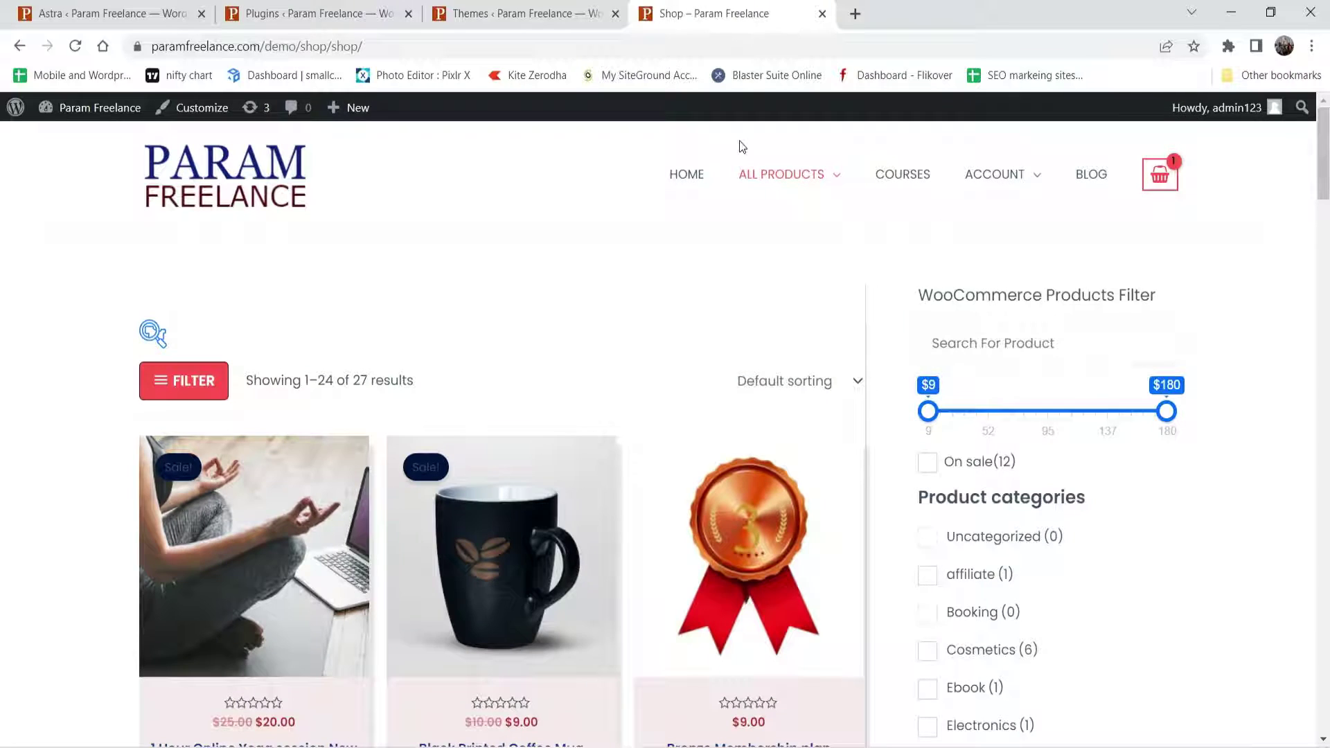
- Open the New Shirt 1 product page from the shop and launch the Customizer on it
{"action": "scroll", "coordinate": [639, 264], "scroll_direction": "down", "scroll_amount": 20}
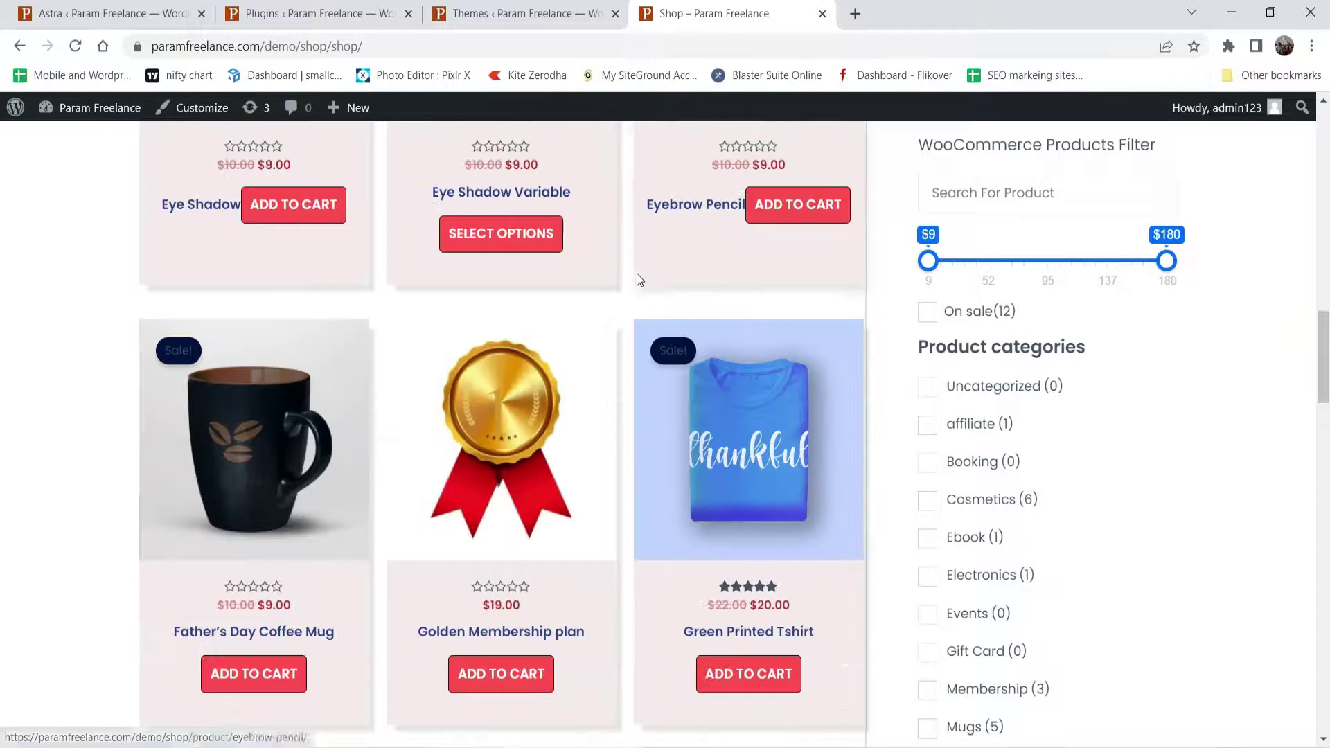
{"action": "scroll", "coordinate": [633, 277], "scroll_direction": "down", "scroll_amount": 8}
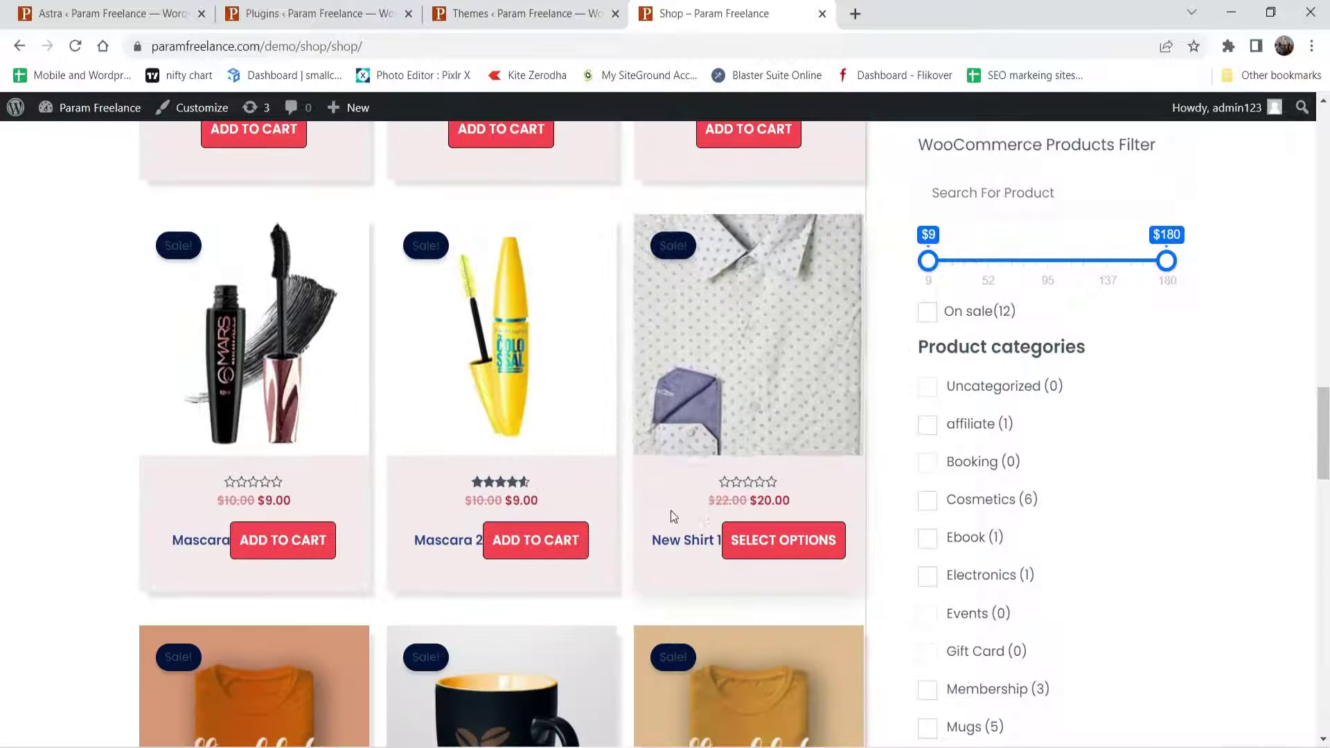
{"action": "left_click", "coordinate": [678, 540]}
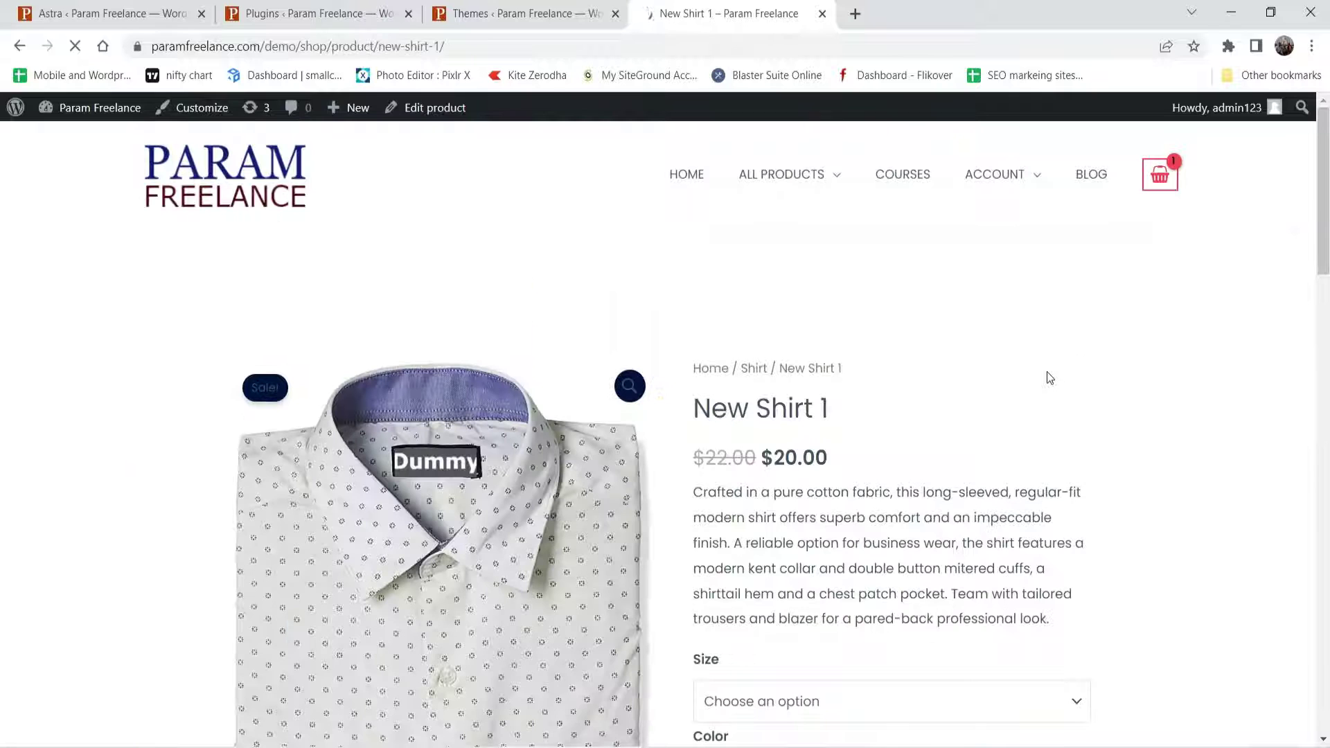
{"action": "left_click", "coordinate": [200, 109]}
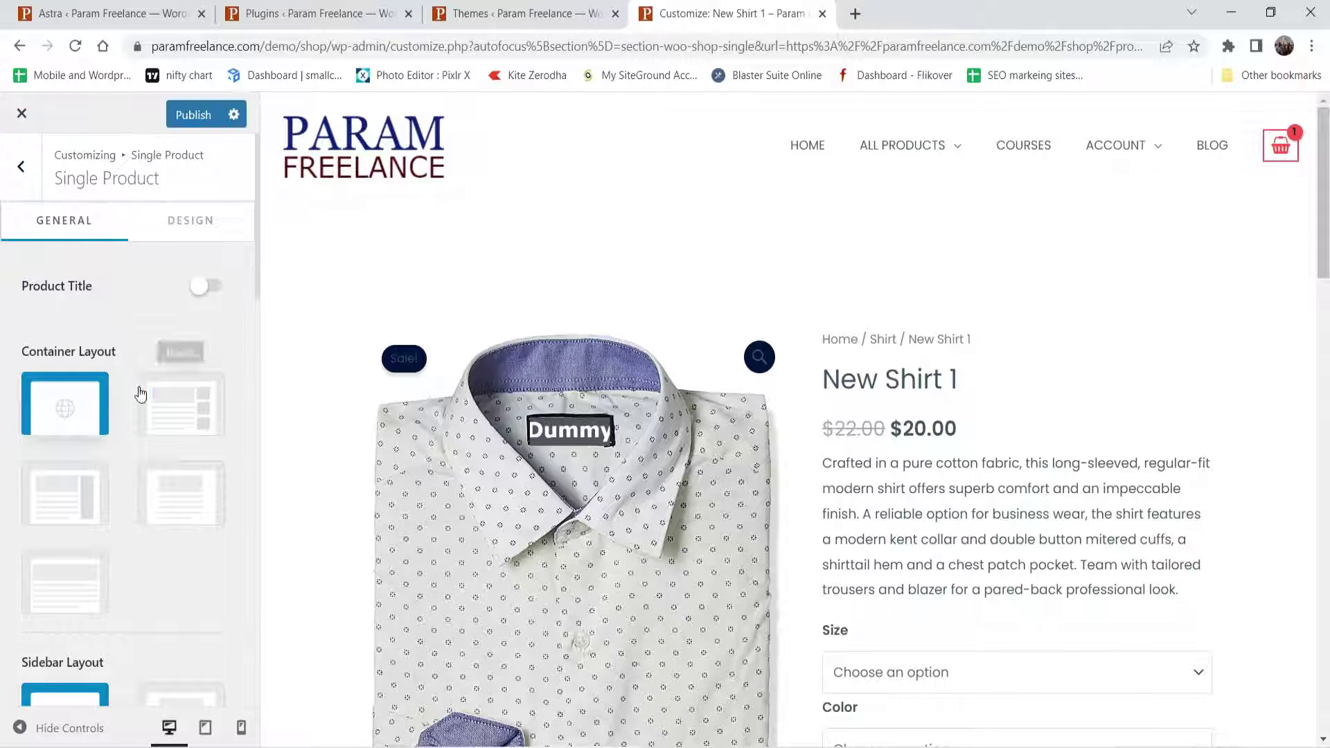
- Set the single product Container Layout to Full Width / Contained and preview it with the panel hidden
{"action": "scroll", "coordinate": [1257, 352], "scroll_direction": "down", "scroll_amount": 4}
{"action": "scroll", "coordinate": [1257, 352], "scroll_direction": "down", "scroll_amount": 5}
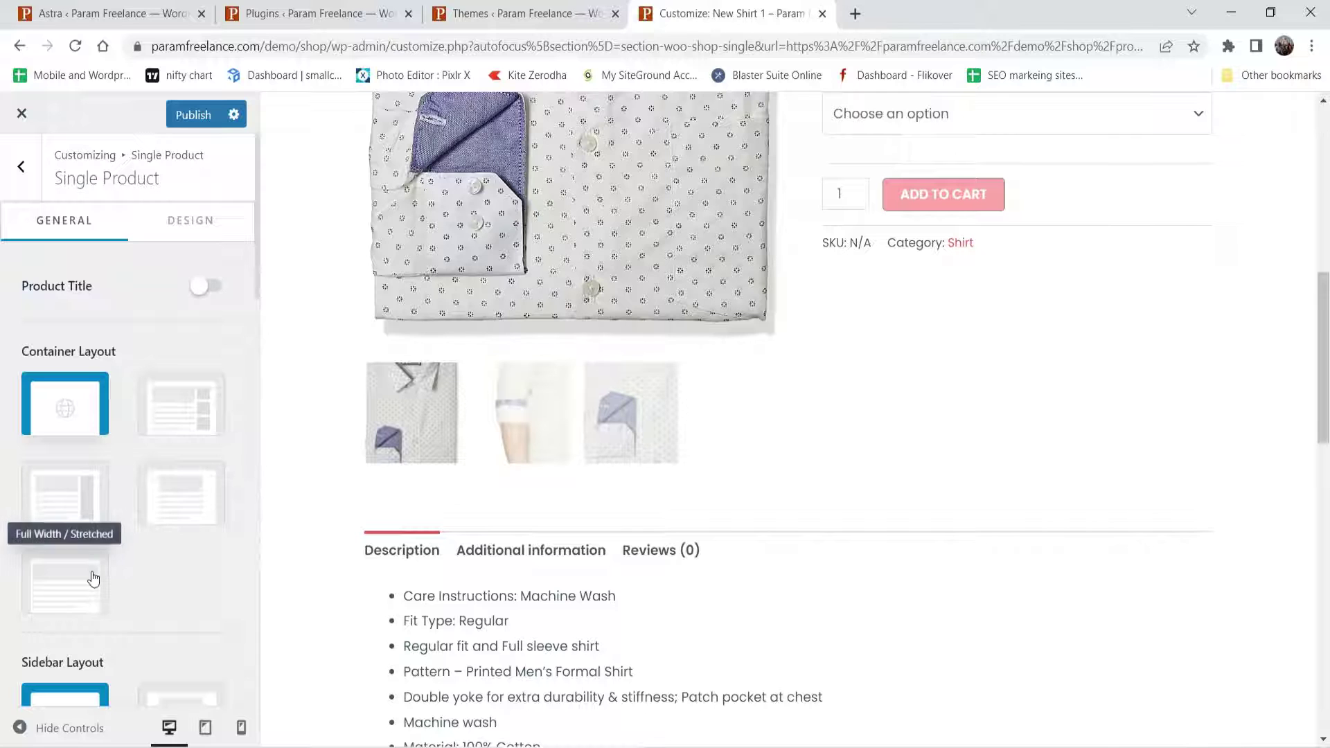
{"action": "left_click", "coordinate": [193, 493]}
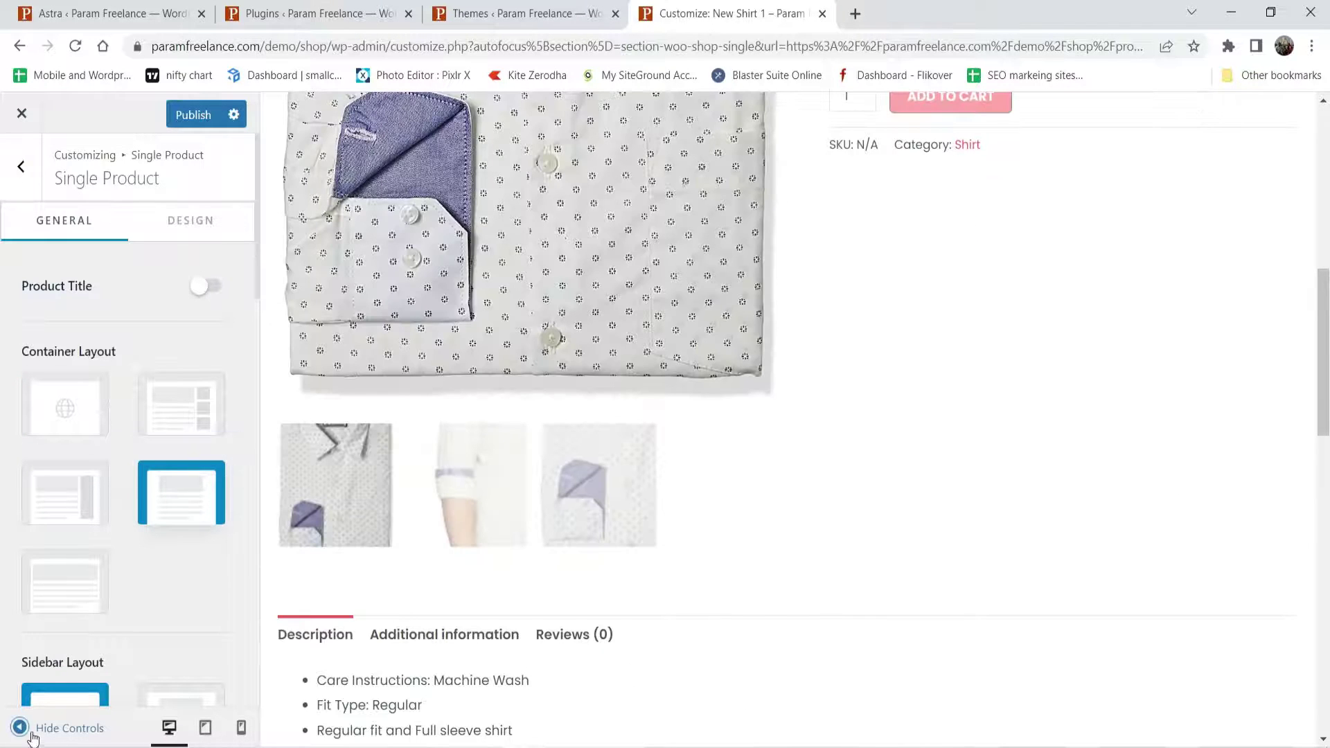
{"action": "left_click", "coordinate": [62, 728]}
{"action": "scroll", "coordinate": [434, 530], "scroll_direction": "up", "scroll_amount": 5}
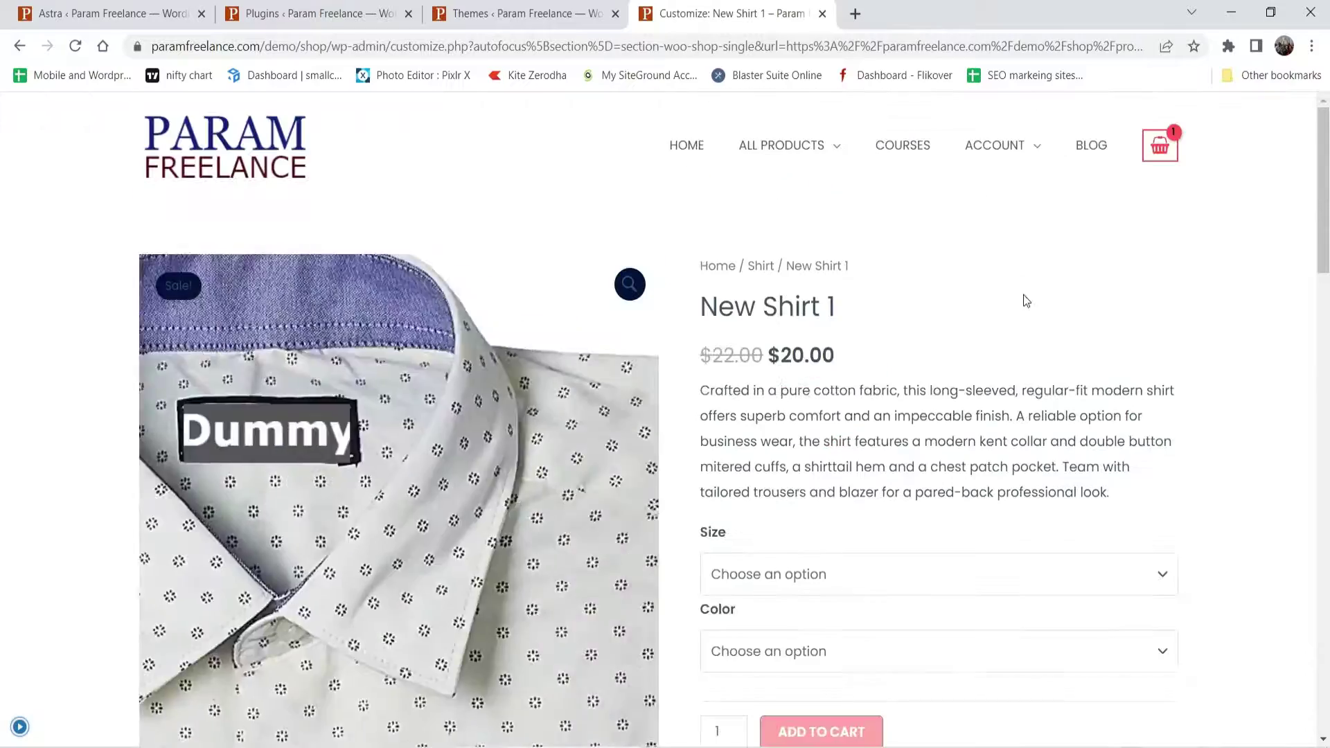
{"action": "scroll", "coordinate": [1214, 405], "scroll_direction": "down", "scroll_amount": 8}
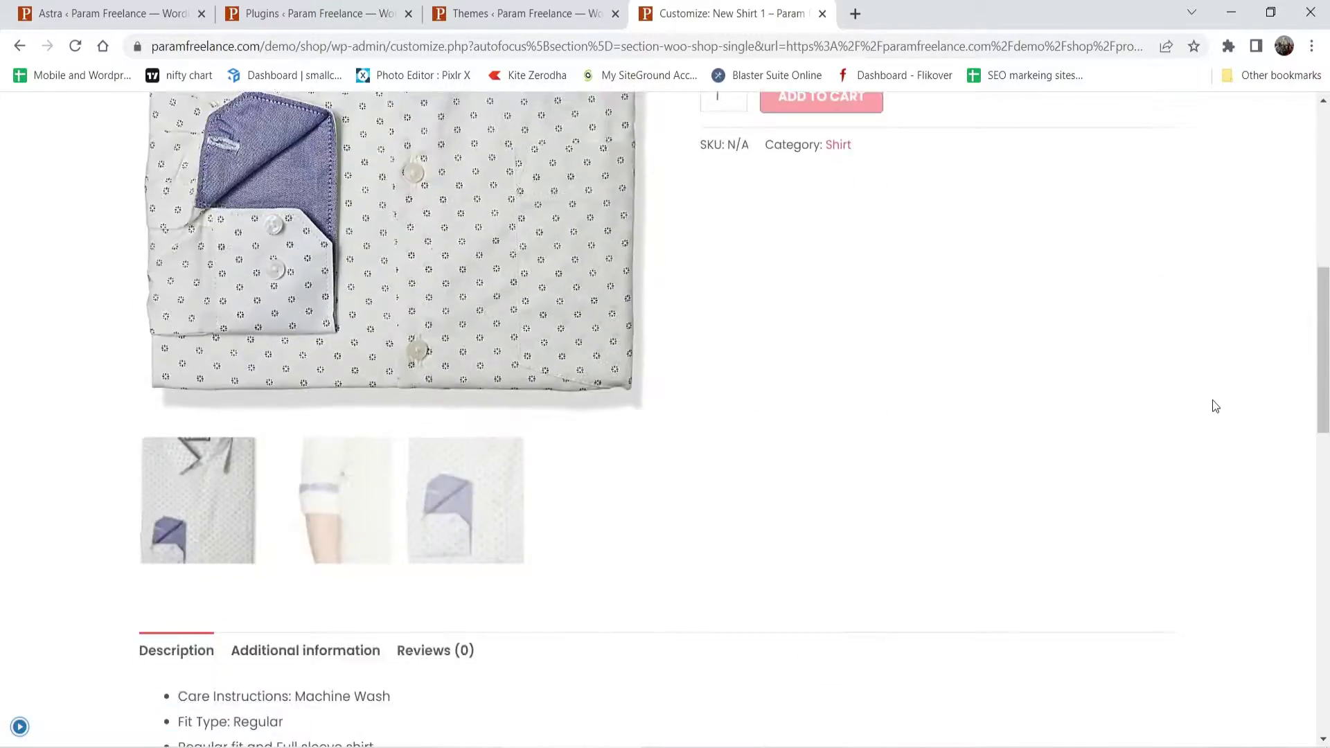
{"action": "left_click", "coordinate": [19, 728]}
{"action": "scroll", "coordinate": [58, 443], "scroll_direction": "down", "scroll_amount": 6}
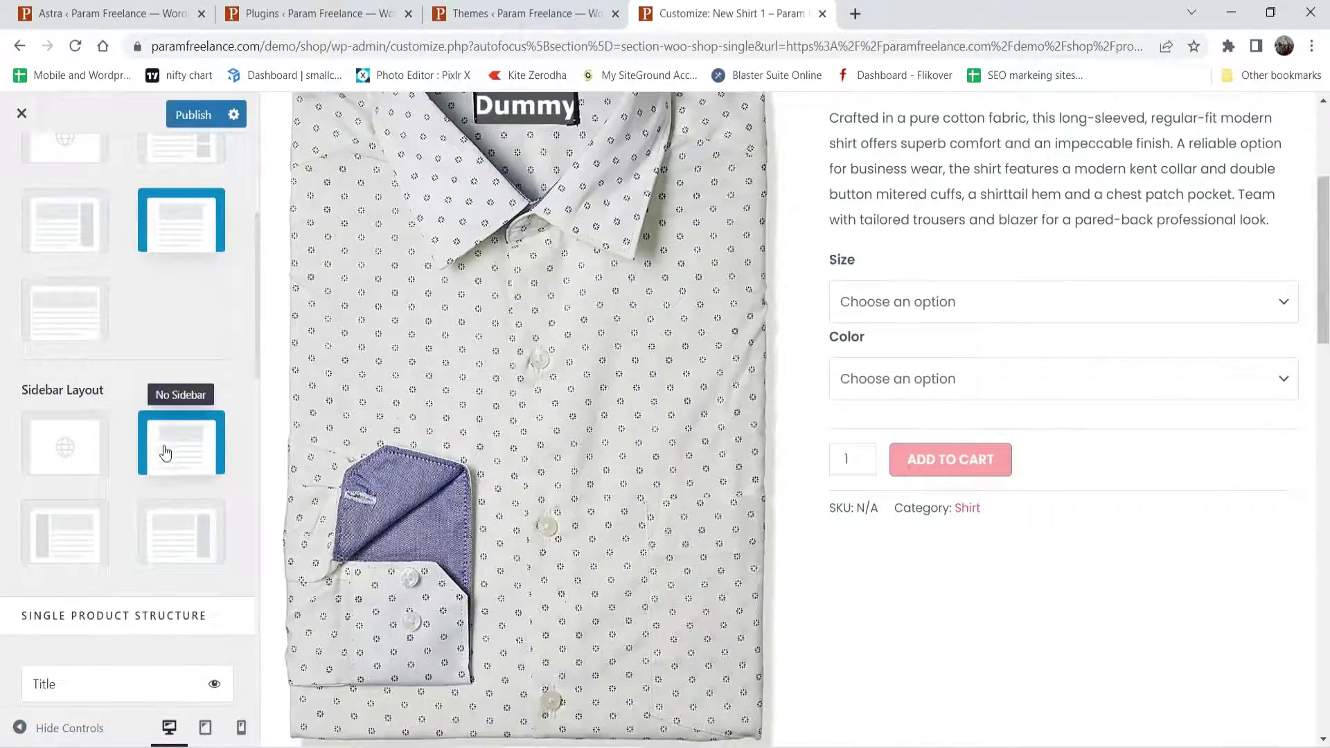
{"action": "scroll", "coordinate": [81, 324], "scroll_direction": "down", "scroll_amount": 2}
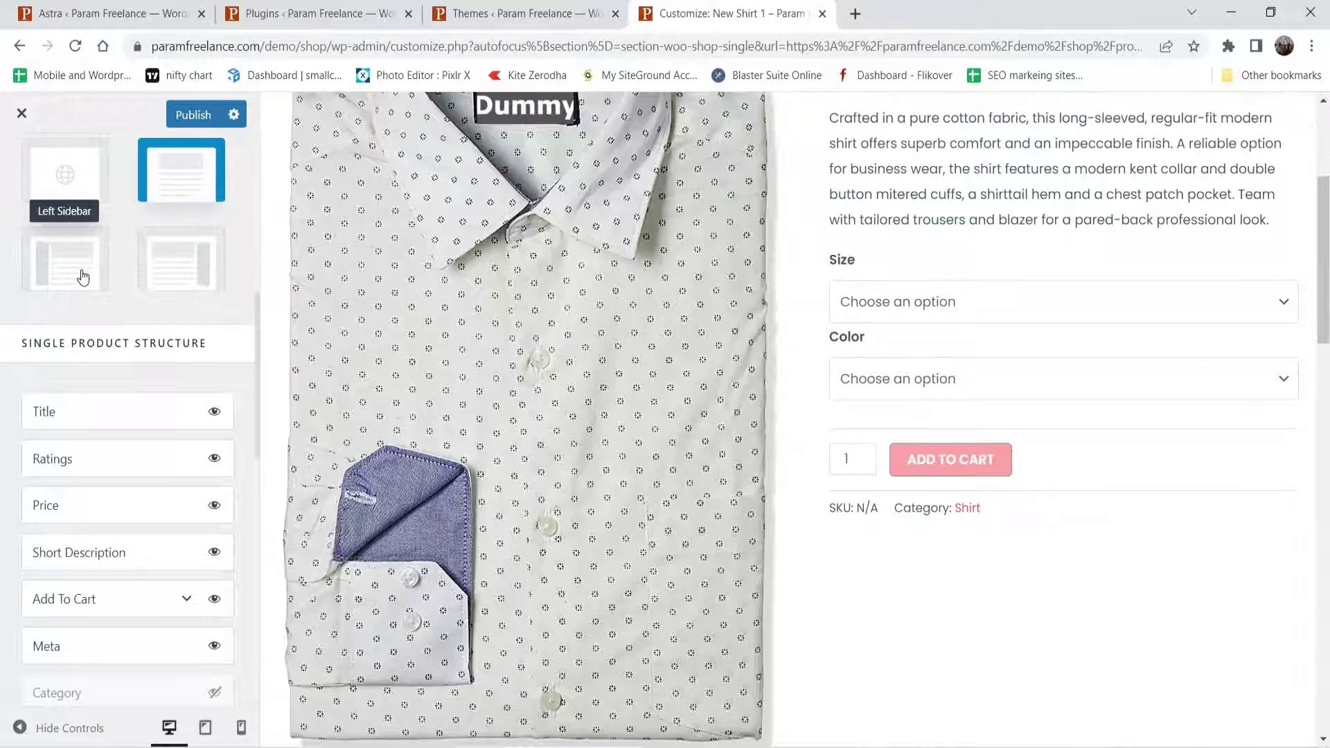
{"action": "scroll", "coordinate": [83, 277], "scroll_direction": "down", "scroll_amount": 3}
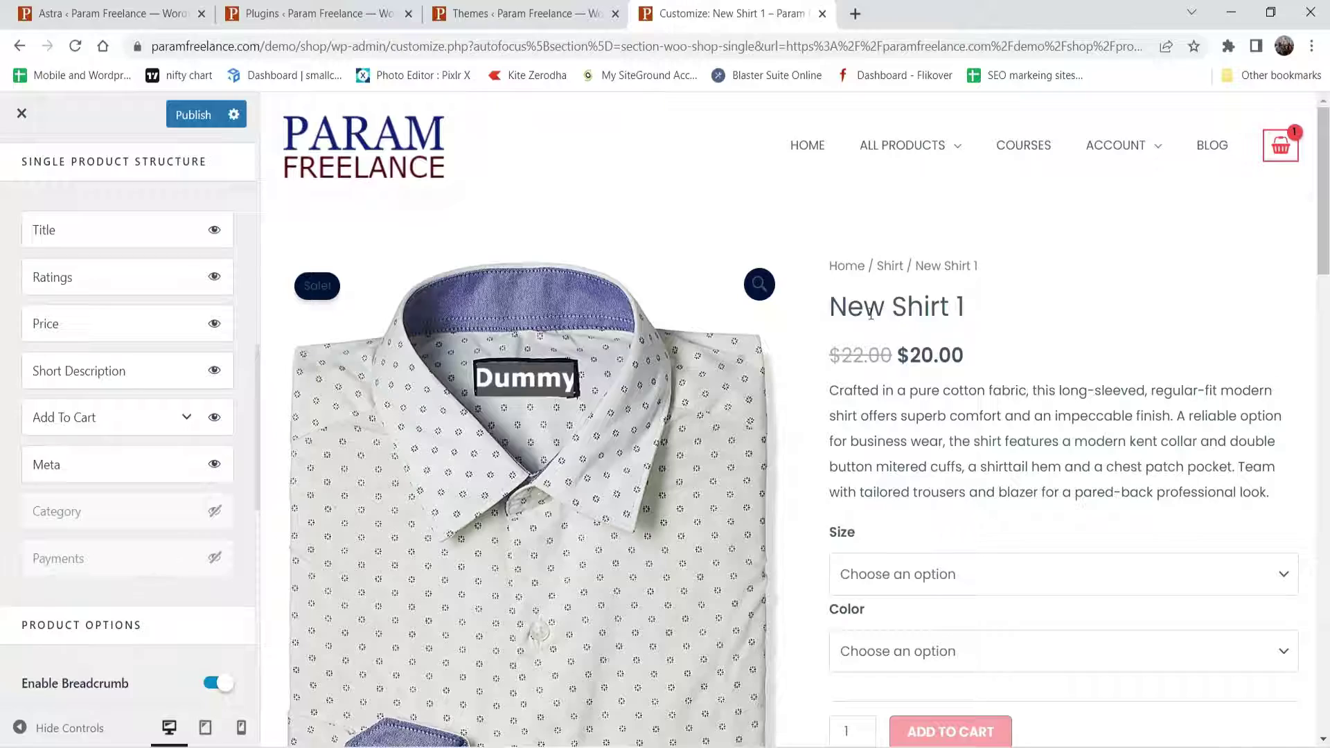
- Inspect the New Shirt 1 title and short description in the preview
{"action": "left_click_drag", "start_coordinate": [840, 299], "coordinate": [1086, 299]}
{"action": "scroll", "coordinate": [964, 366], "scroll_direction": "down", "scroll_amount": 3}
{"action": "scroll", "coordinate": [966, 367], "scroll_direction": "up", "scroll_amount": 3}
{"action": "scroll", "coordinate": [976, 371], "scroll_direction": "down", "scroll_amount": 8}
{"action": "scroll", "coordinate": [975, 370], "scroll_direction": "up", "scroll_amount": 5}
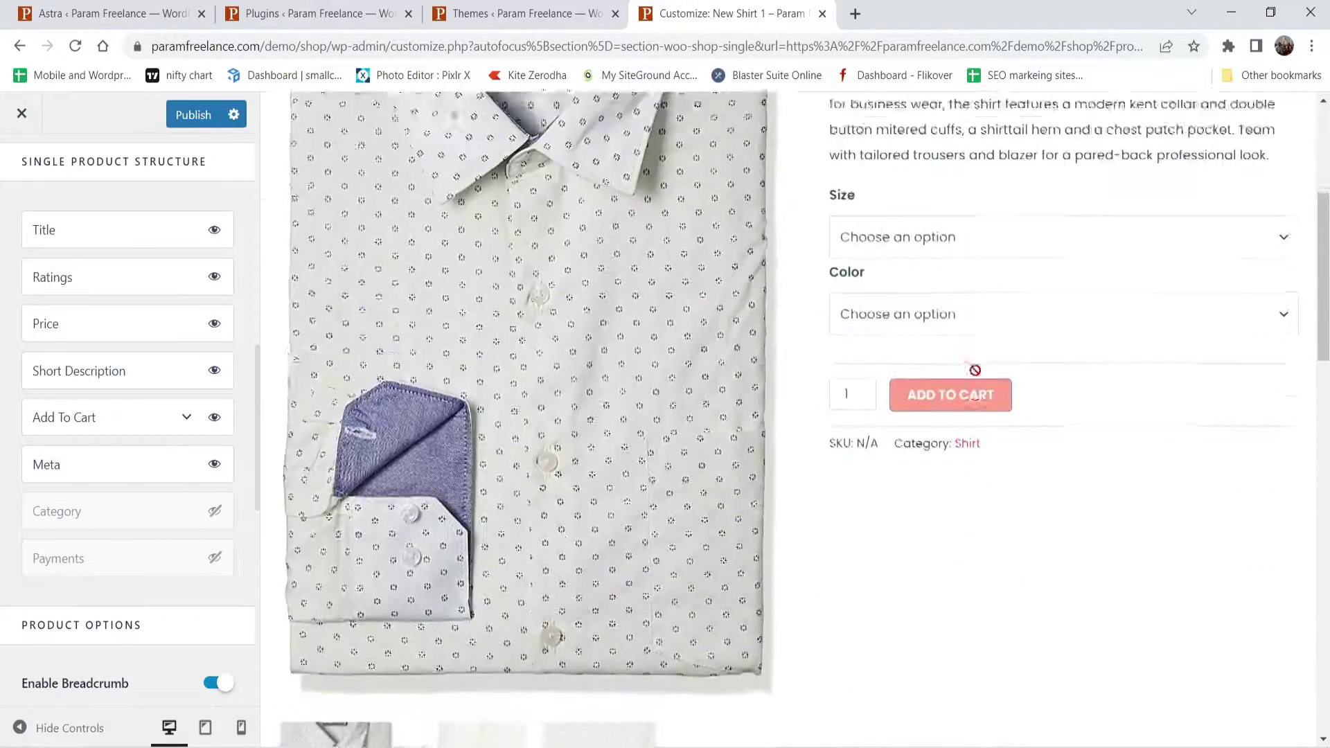
{"action": "scroll", "coordinate": [975, 369], "scroll_direction": "up", "scroll_amount": 5}
{"action": "scroll", "coordinate": [969, 351], "scroll_direction": "down", "scroll_amount": 5}
{"action": "scroll", "coordinate": [969, 353], "scroll_direction": "down", "scroll_amount": 8}
{"action": "scroll", "coordinate": [967, 356], "scroll_direction": "up", "scroll_amount": 11}
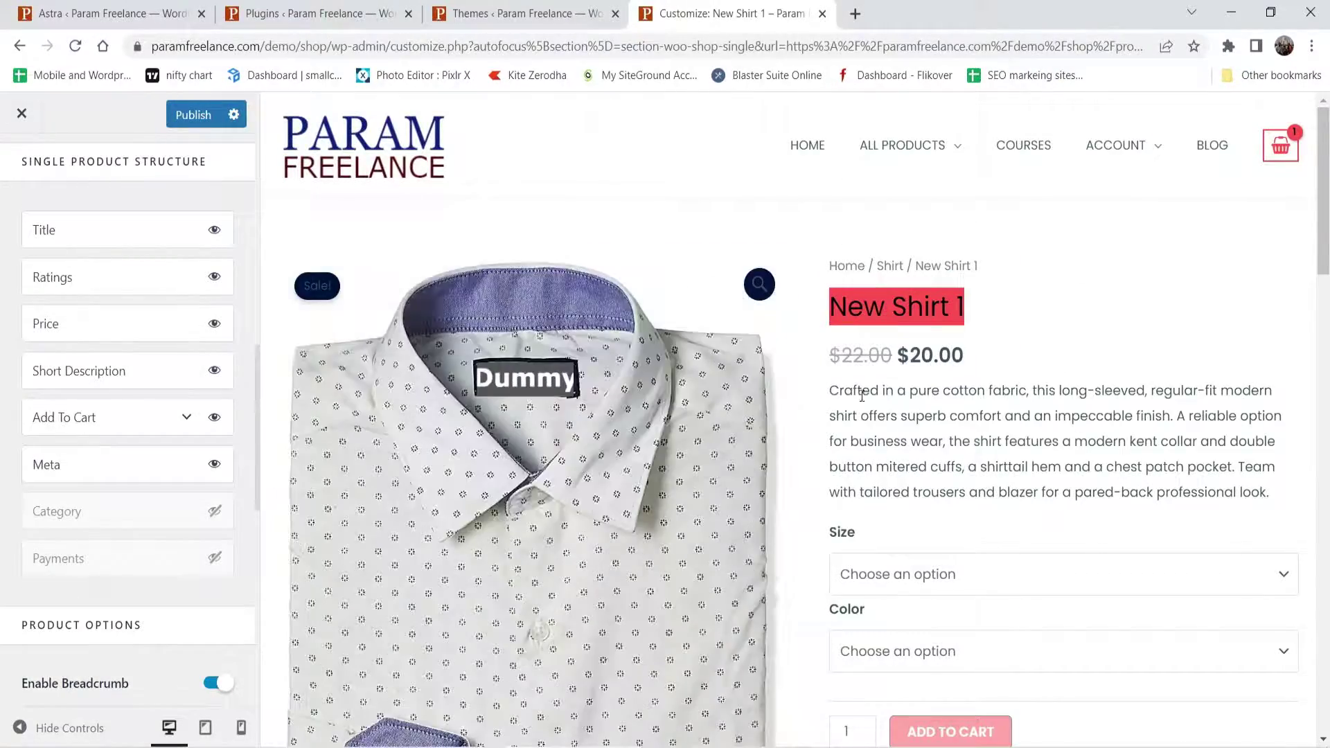
{"action": "left_click_drag", "start_coordinate": [831, 391], "coordinate": [1263, 483]}
{"action": "left_click", "coordinate": [1264, 484]}
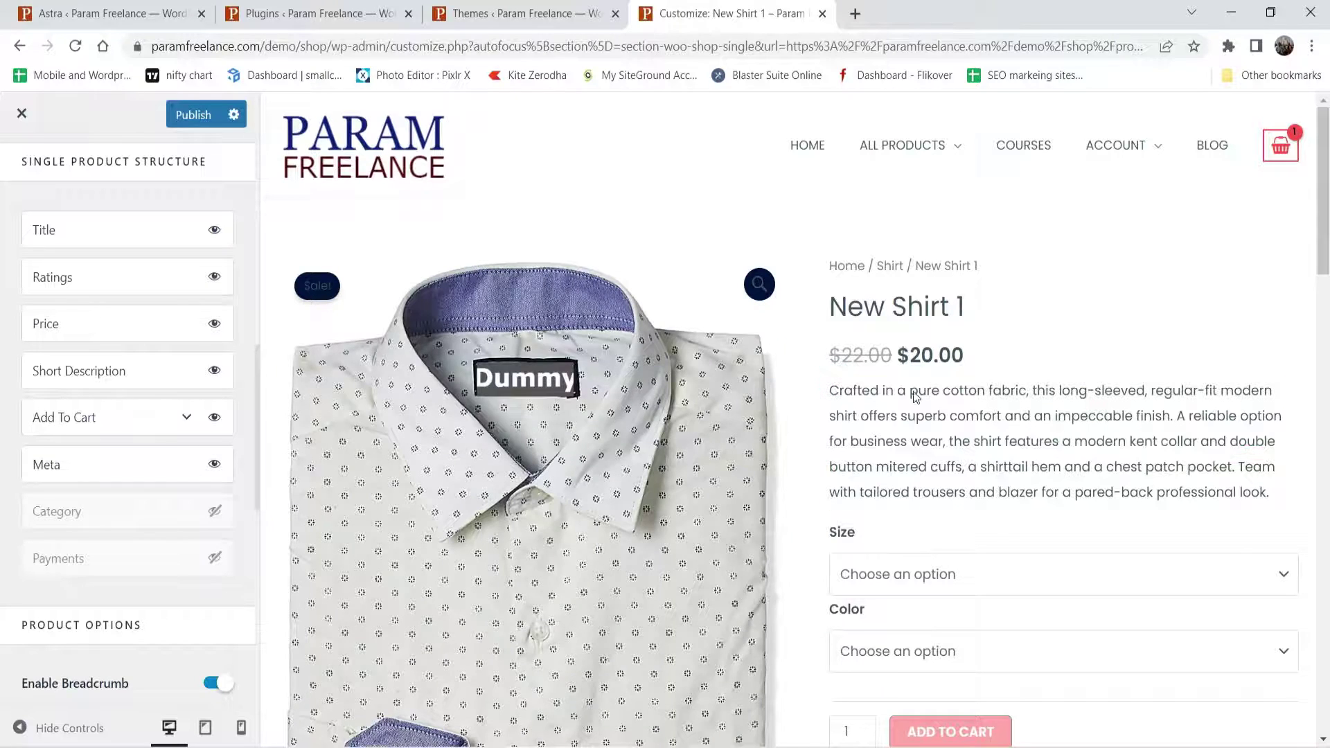
- Toggle the short description and category elements off and back on in the product structure
{"action": "left_click", "coordinate": [213, 372]}
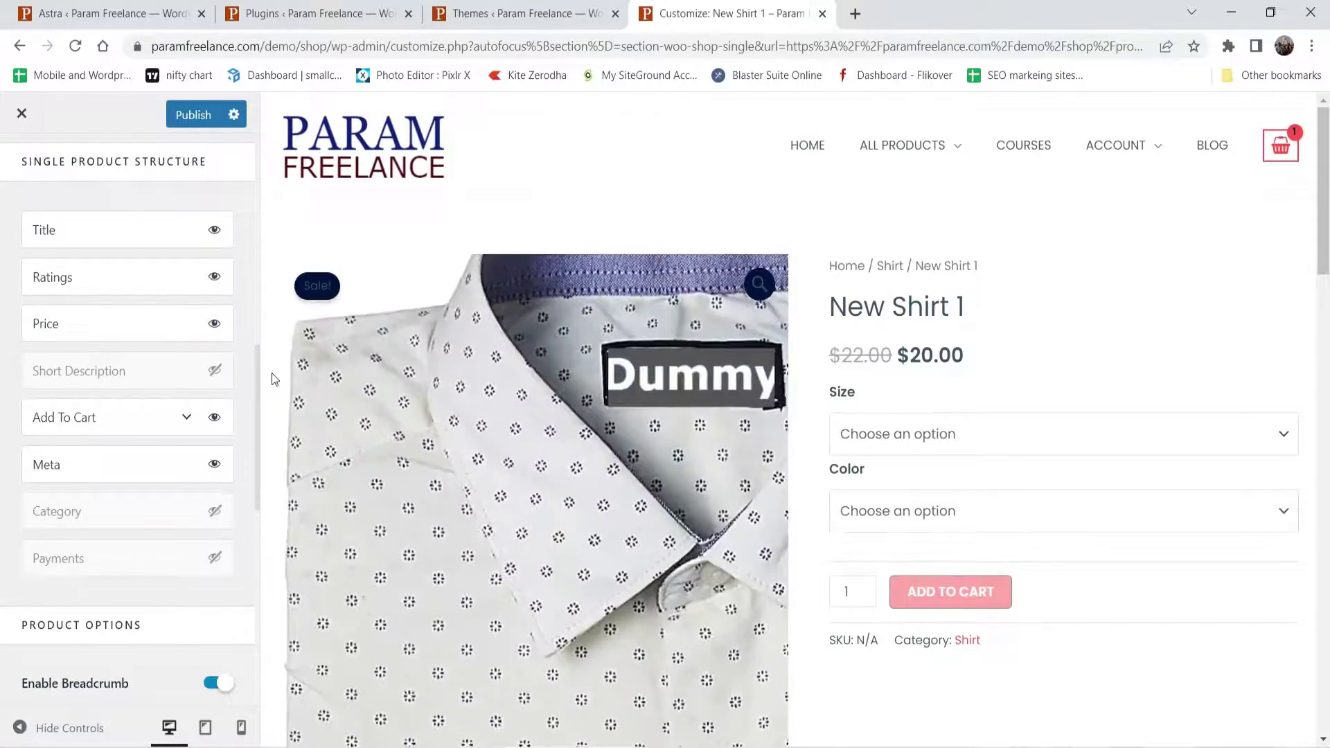
{"action": "left_click", "coordinate": [214, 371]}
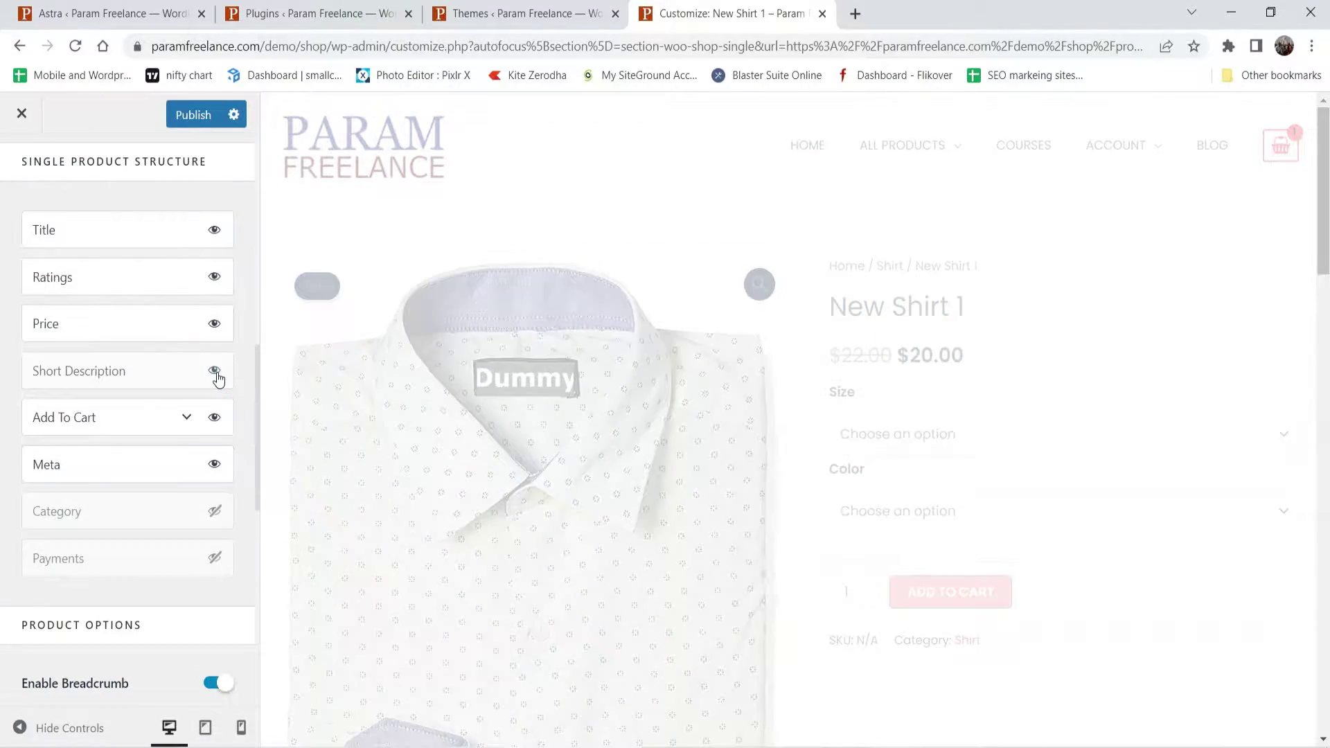
{"action": "scroll", "coordinate": [1080, 358], "scroll_direction": "down", "scroll_amount": 2}
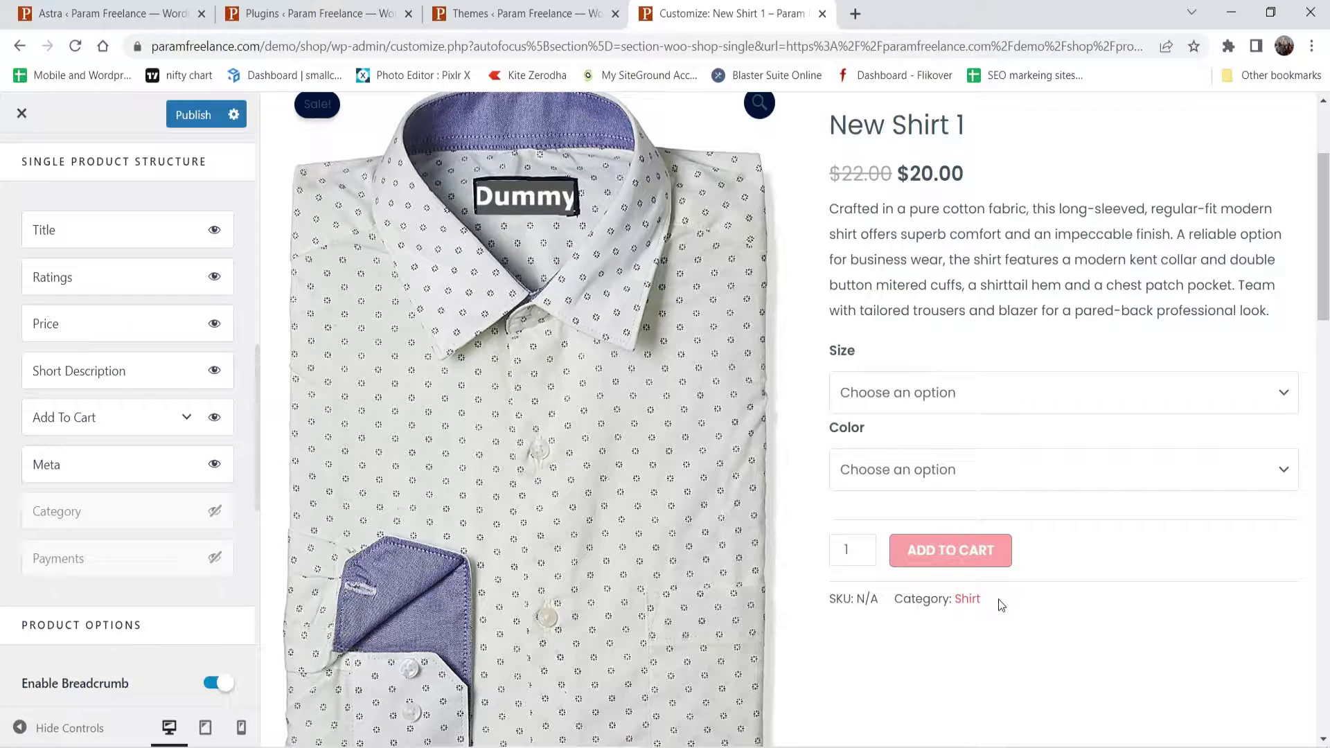
{"action": "left_click", "coordinate": [207, 518]}
{"action": "left_click", "coordinate": [214, 515]}
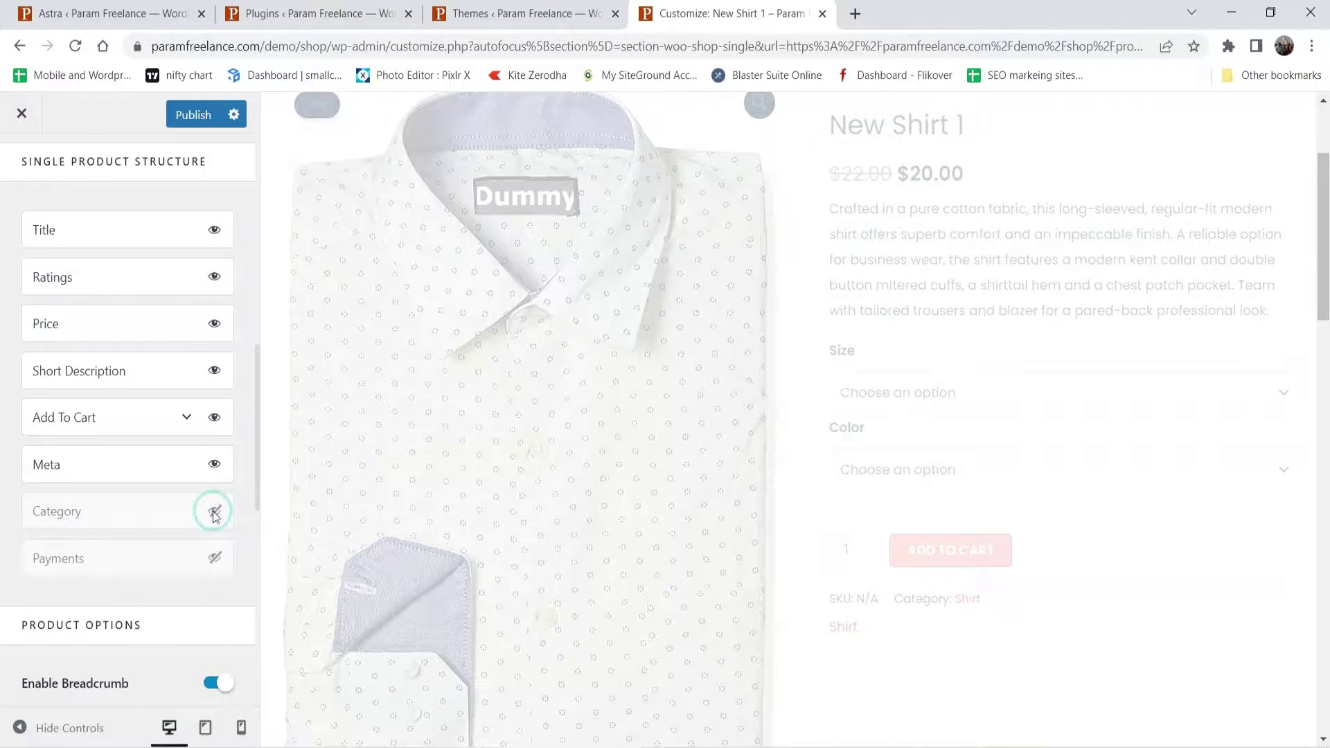
- Enable 'Guaranteed Safe Checkout' payment icons with Visa, Mastercard, Amex and Discover, then collapse Payments
{"action": "left_click", "coordinate": [215, 557]}
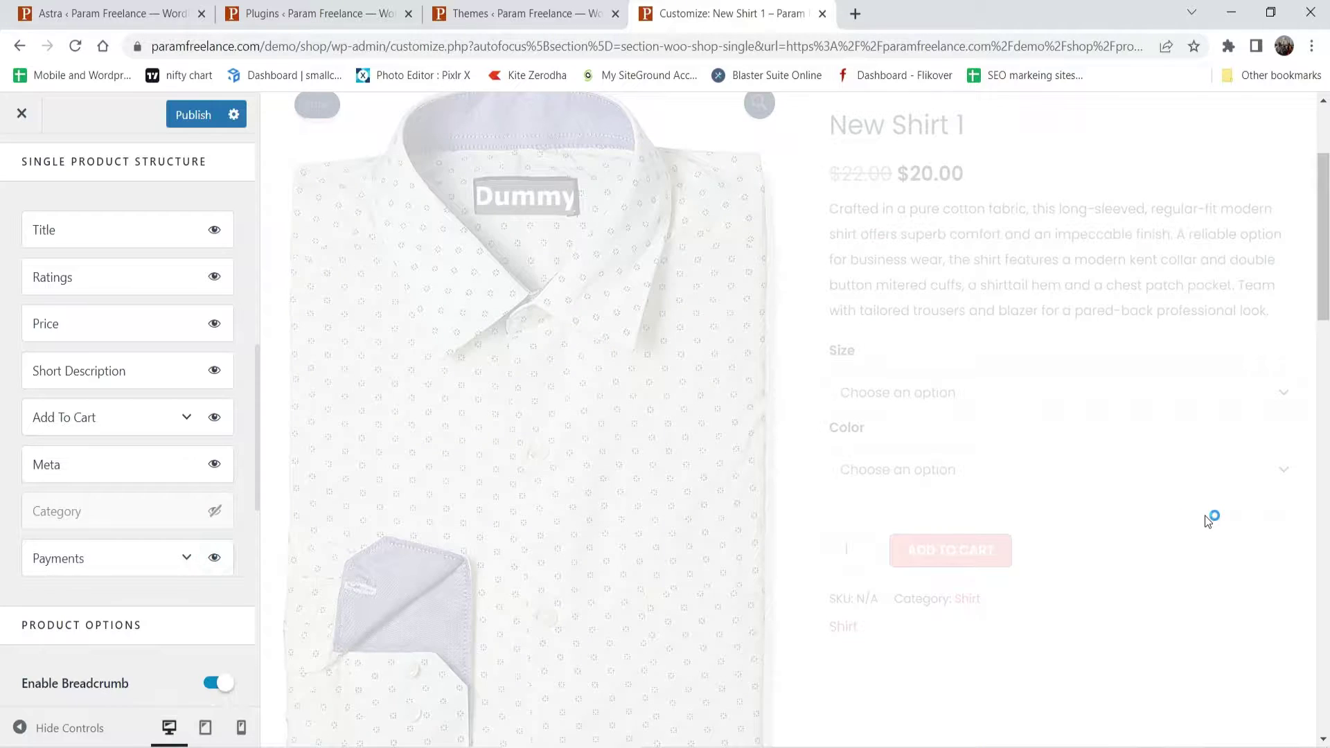
{"action": "scroll", "coordinate": [997, 486], "scroll_direction": "down", "scroll_amount": 3}
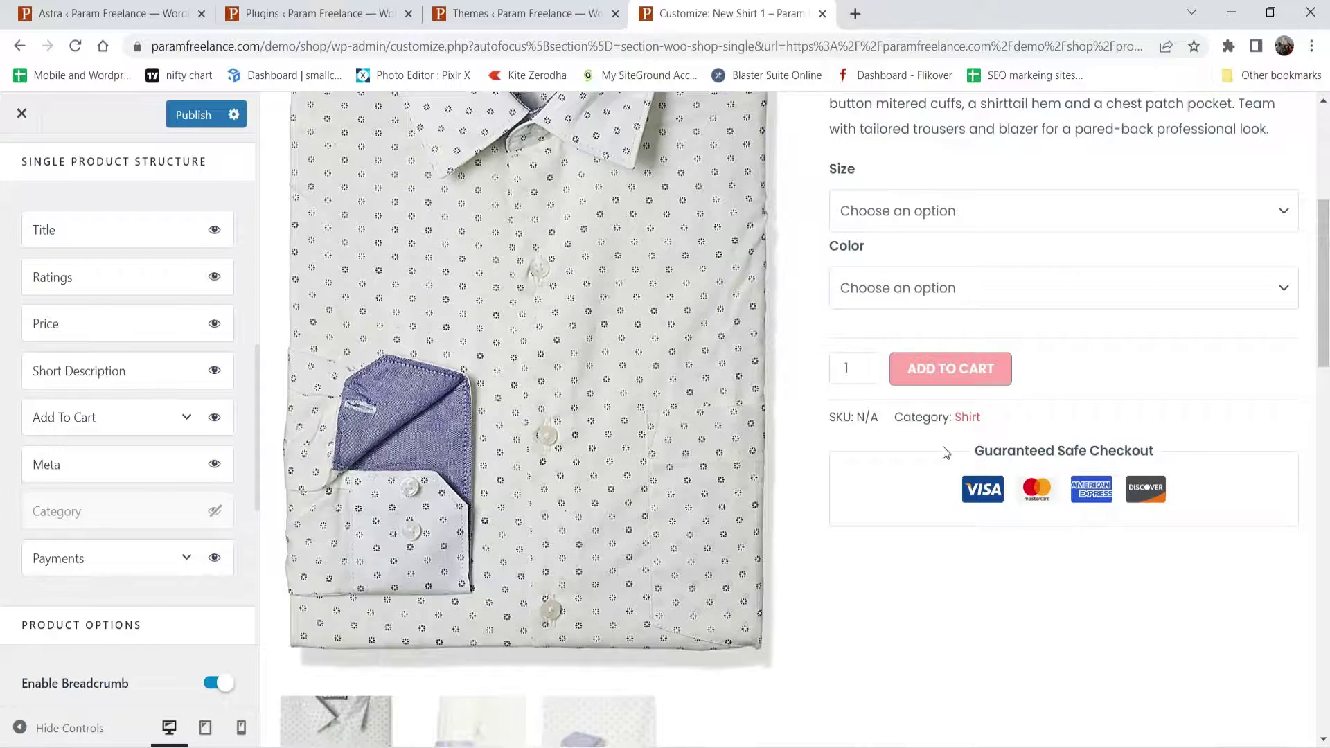
{"action": "left_click", "coordinate": [186, 558]}
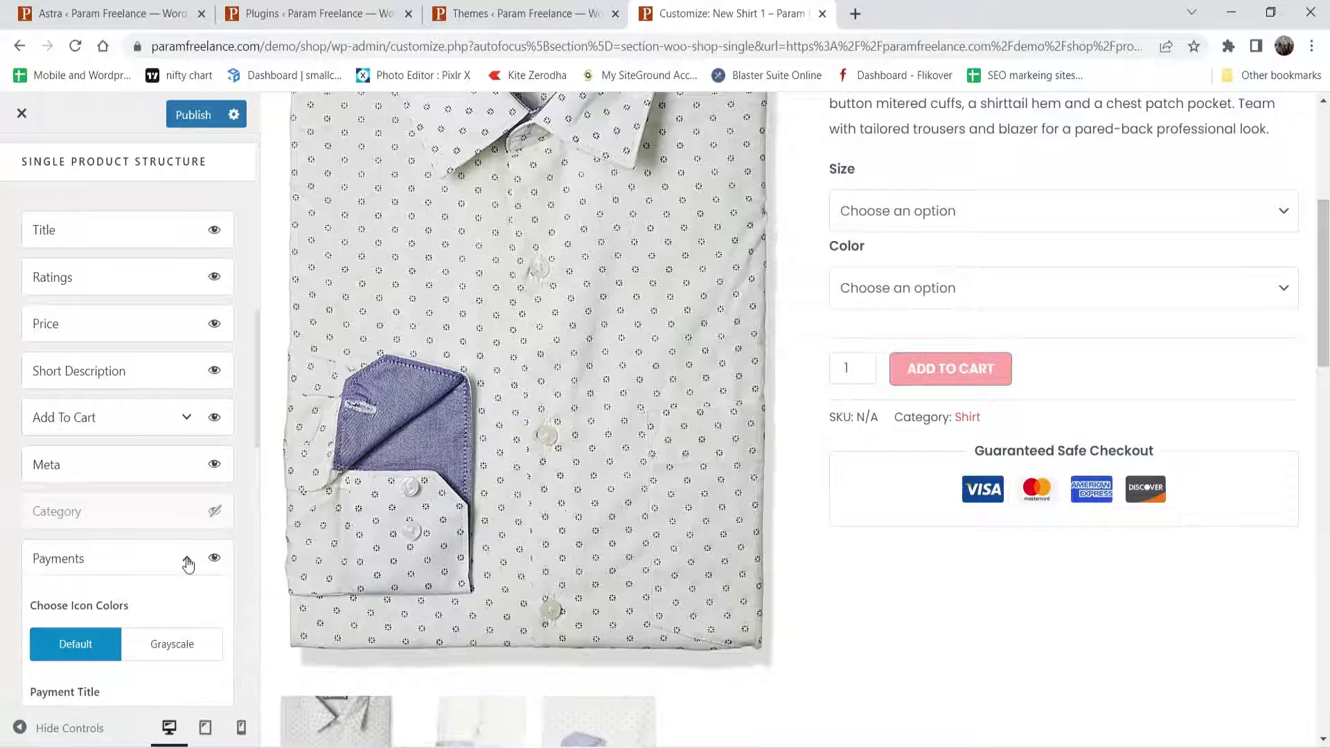
{"action": "scroll", "coordinate": [160, 558], "scroll_direction": "down", "scroll_amount": 5}
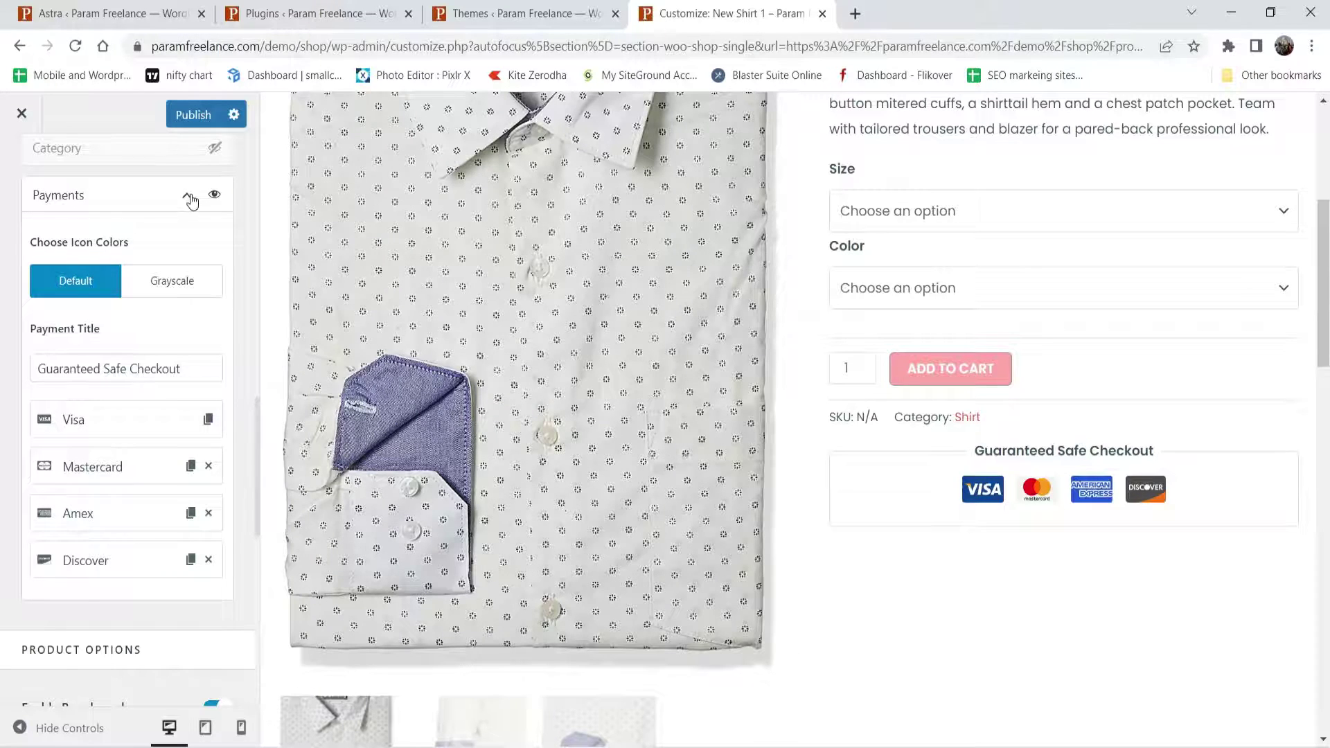
{"action": "left_click", "coordinate": [190, 199]}
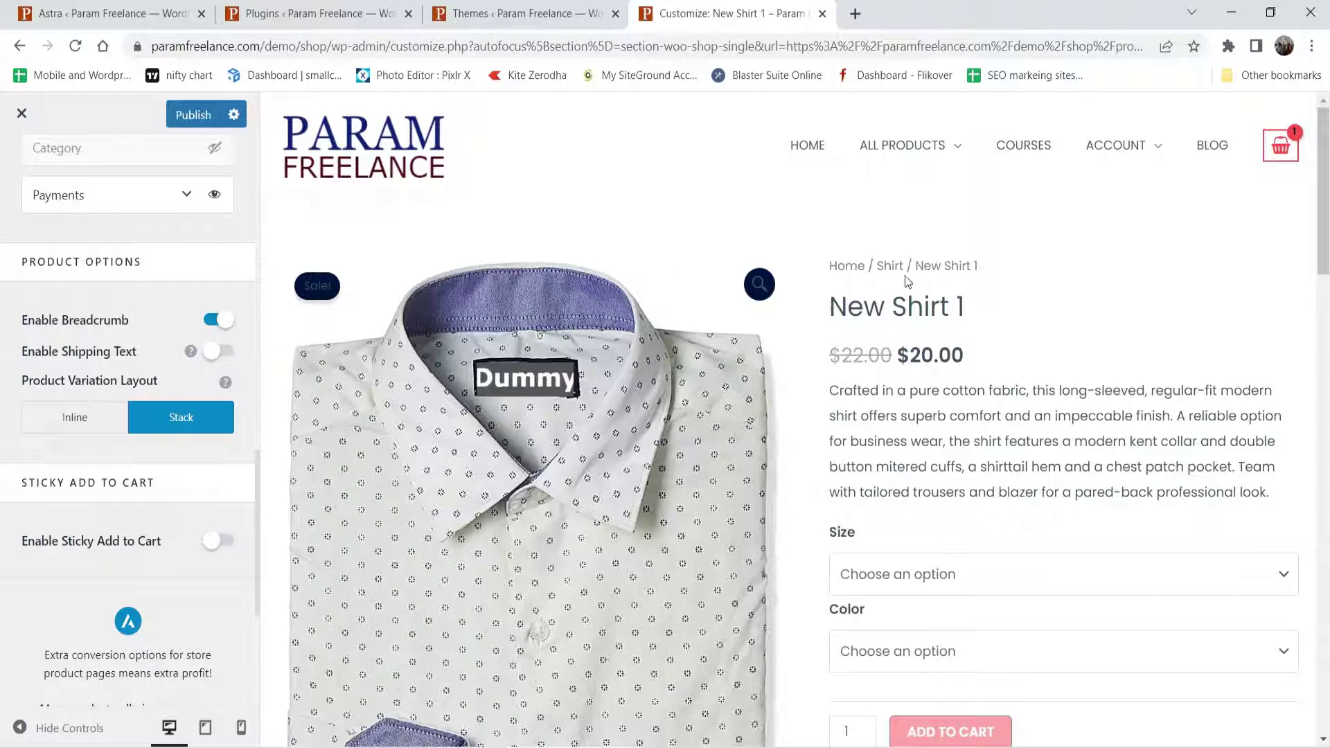
- Enable the shipping text so '& Free Shipping' appears beside the price
{"action": "left_click", "coordinate": [223, 354]}
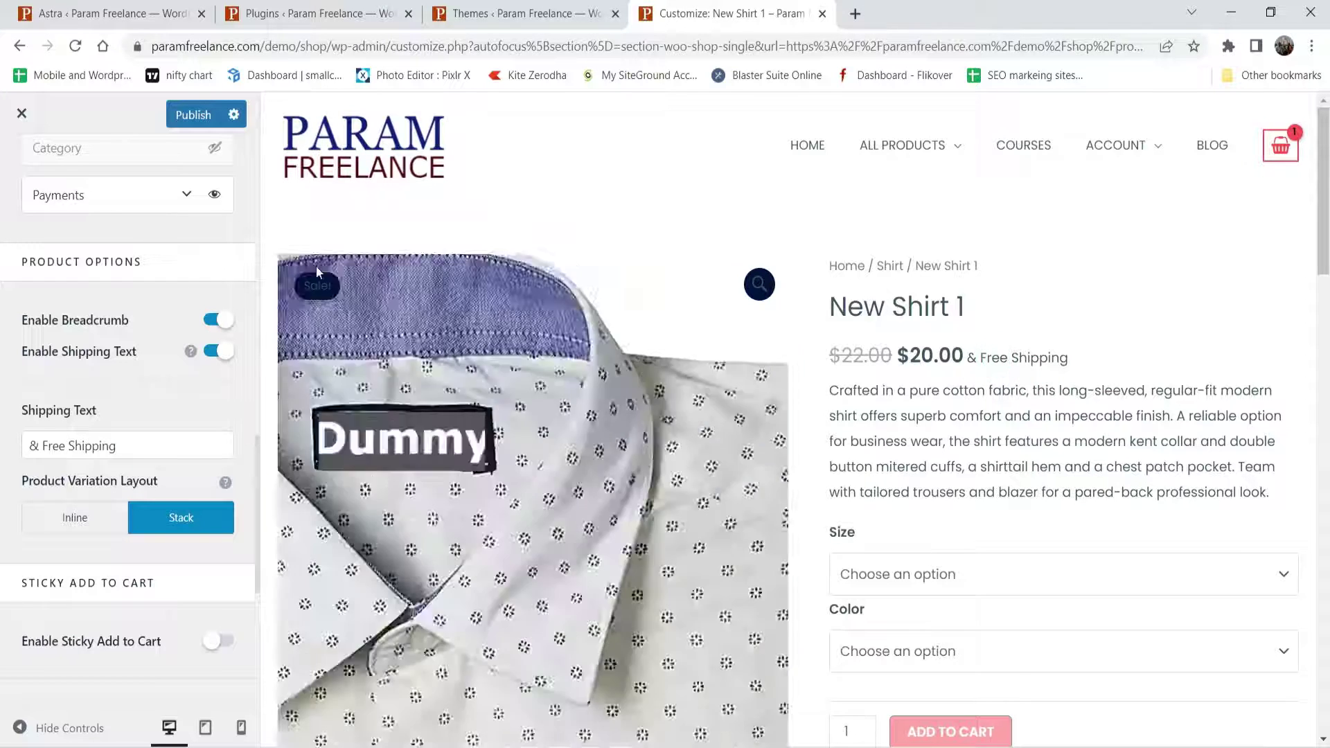
{"action": "left_click_drag", "start_coordinate": [154, 439], "coordinate": [4, 441]}
{"action": "left_click", "coordinate": [4, 441]}
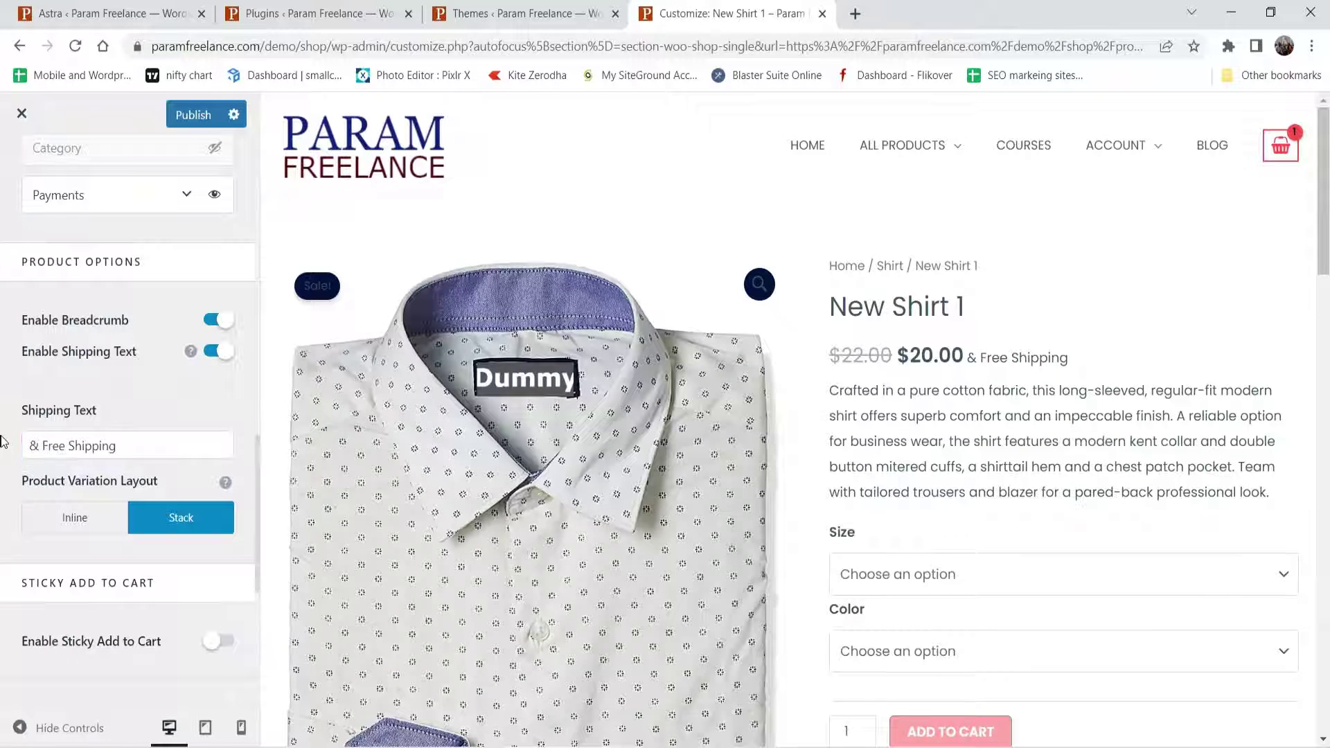
{"action": "triple_click", "coordinate": [93, 442]}
{"action": "left_click", "coordinate": [131, 445]}
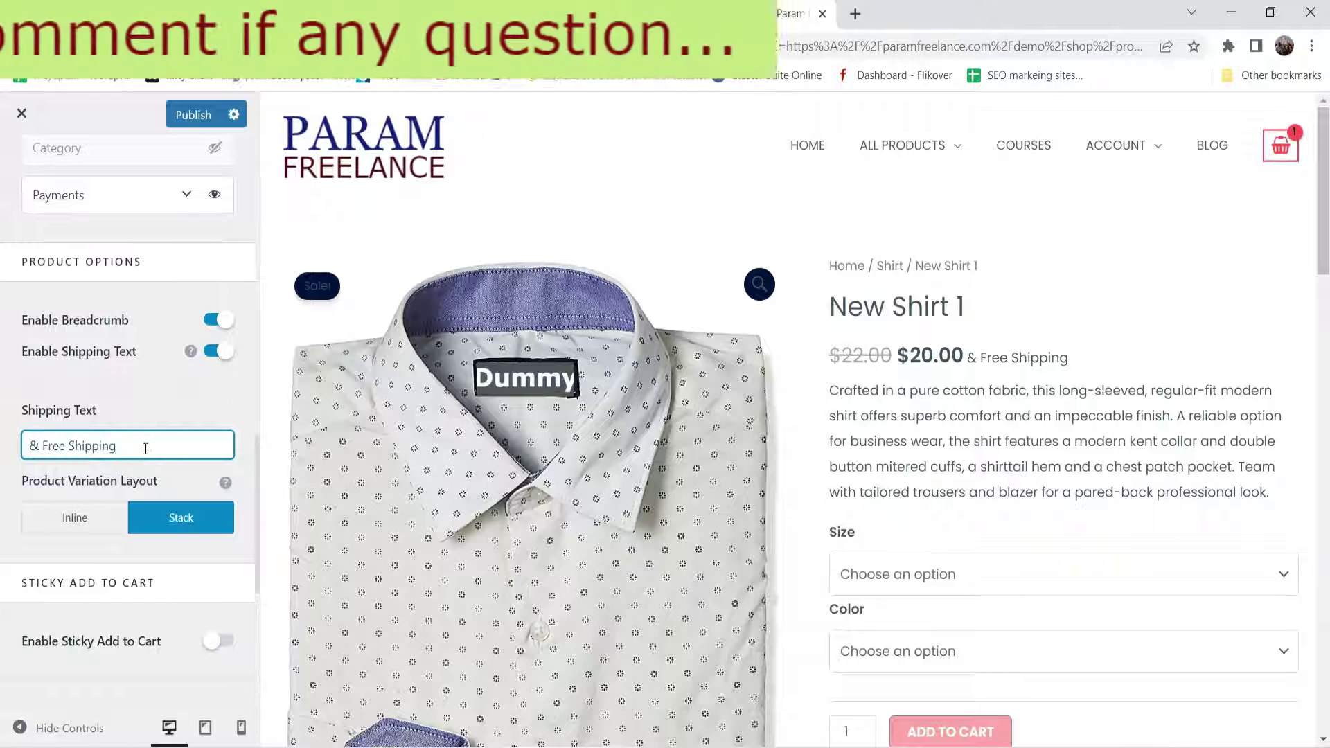
{"action": "triple_click", "coordinate": [145, 443]}
{"action": "left_click", "coordinate": [126, 444]}
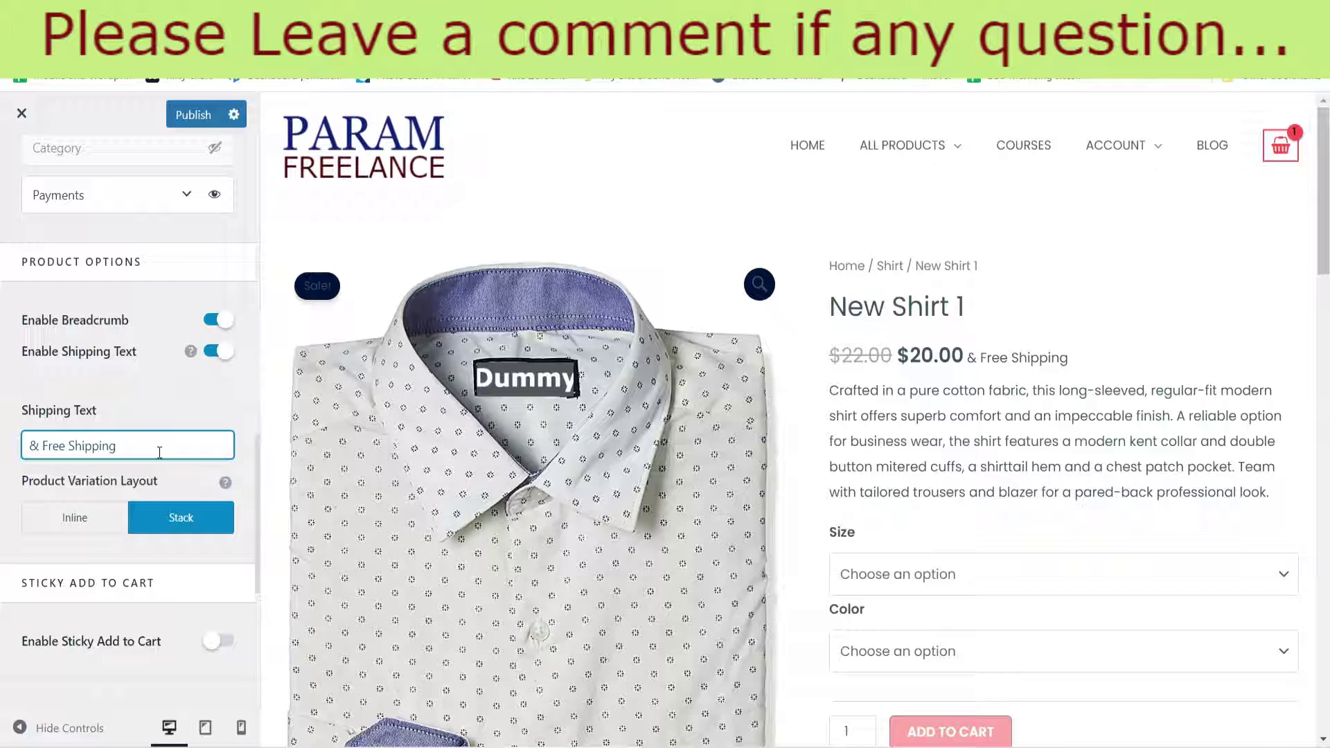
{"action": "triple_click", "coordinate": [154, 445]}
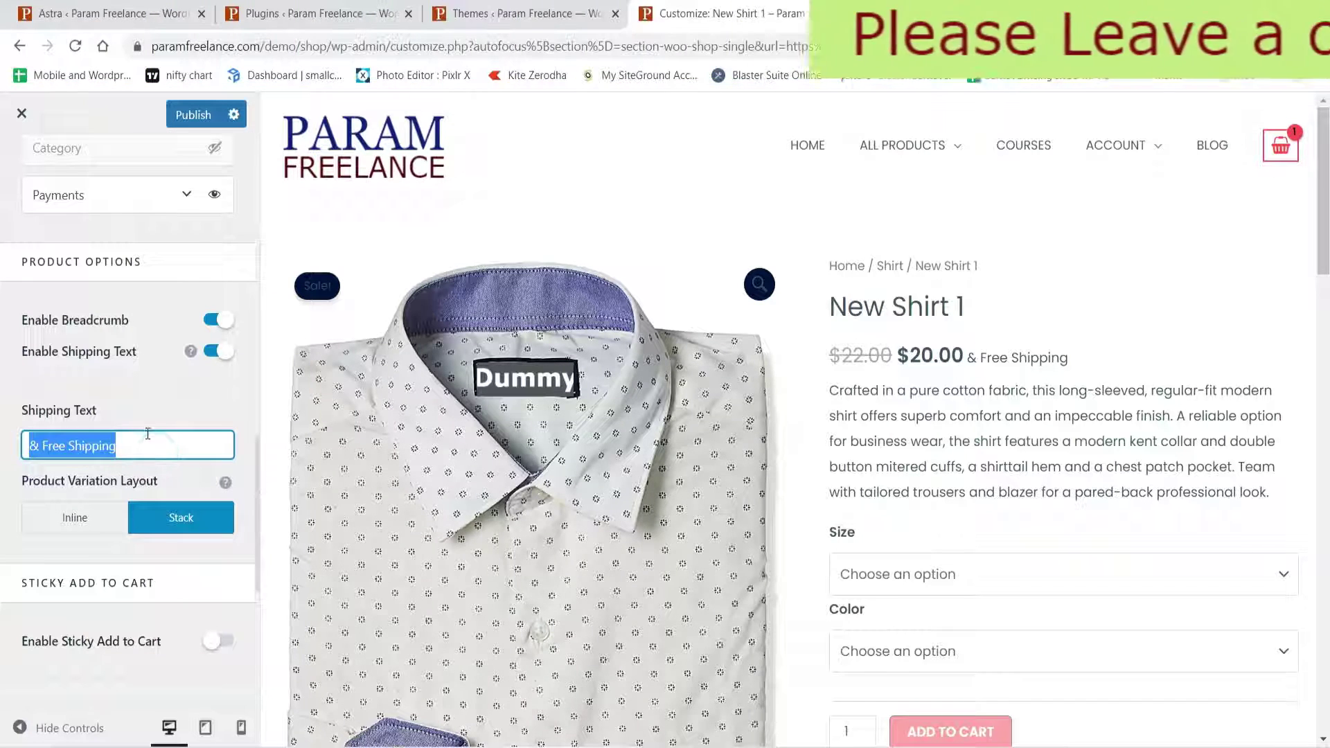
{"action": "left_click", "coordinate": [82, 487]}
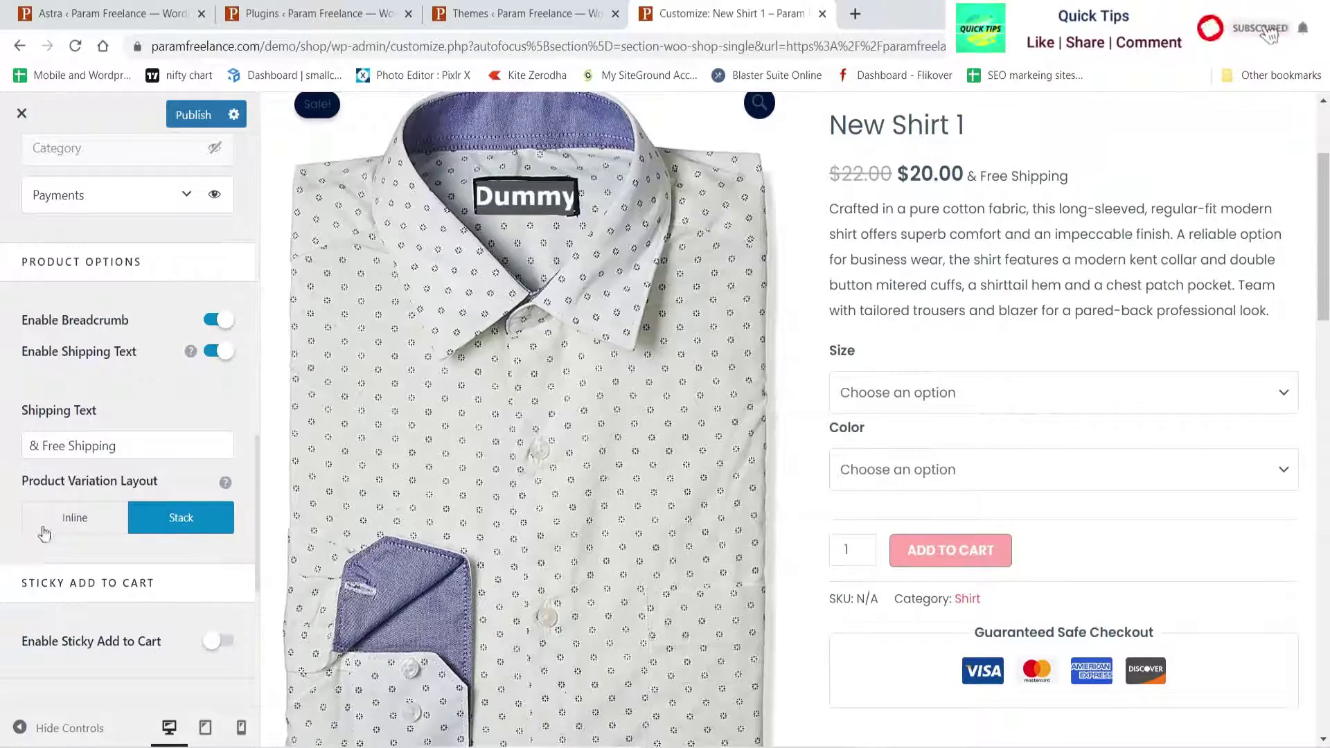
- Preview the Inline variation layout, then set Product Variation Layout back to Stack
{"action": "left_click", "coordinate": [55, 520]}
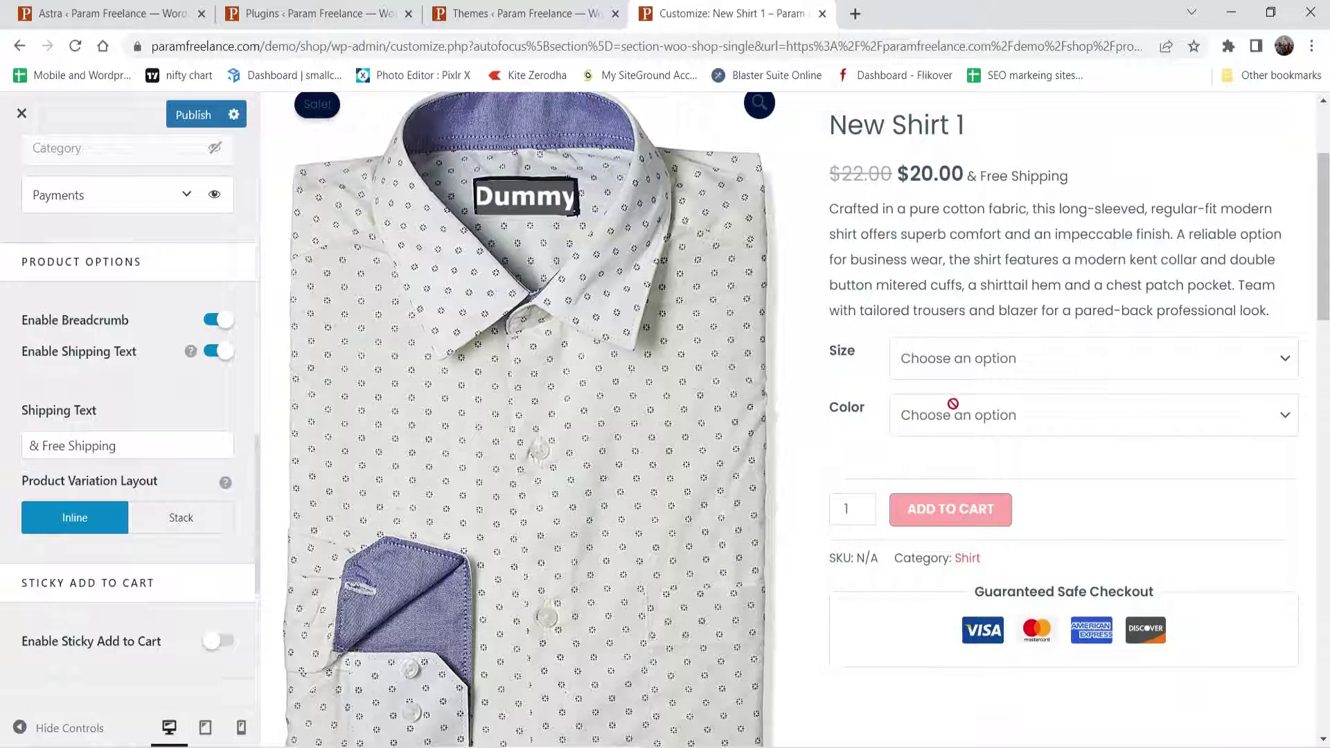
{"action": "left_click", "coordinate": [1055, 419]}
{"action": "left_click", "coordinate": [205, 526]}
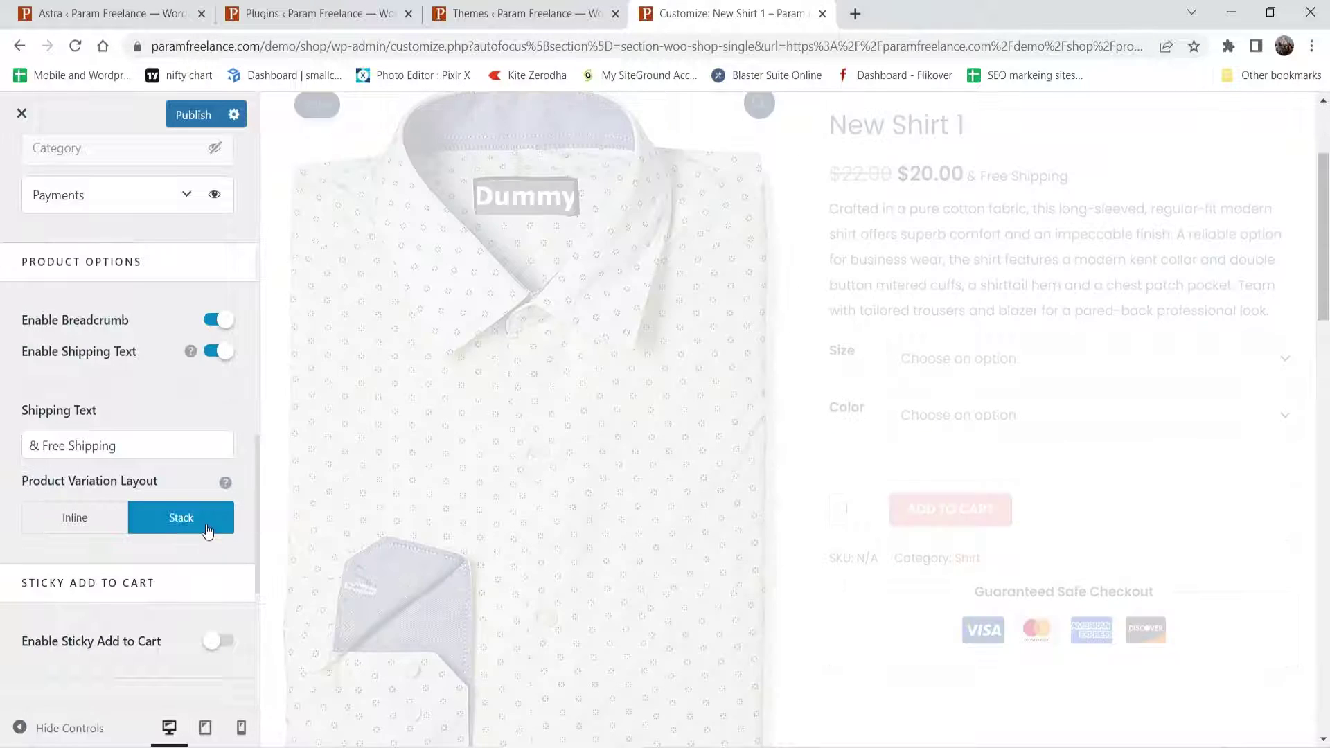
{"action": "scroll", "coordinate": [69, 485], "scroll_direction": "down", "scroll_amount": 3}
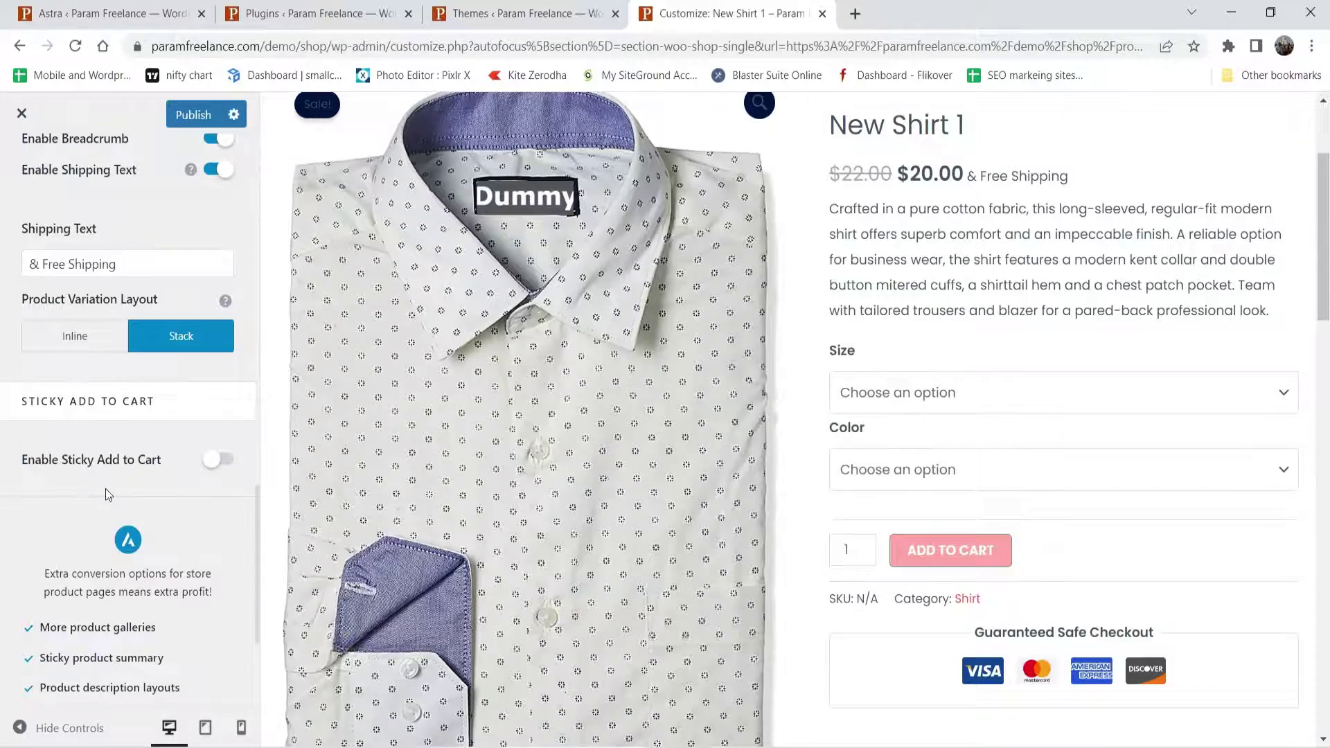
- Enable Sticky Add to Cart, test its Select Options button, and set Sticky Placement to Bottom
{"action": "left_click", "coordinate": [221, 459]}
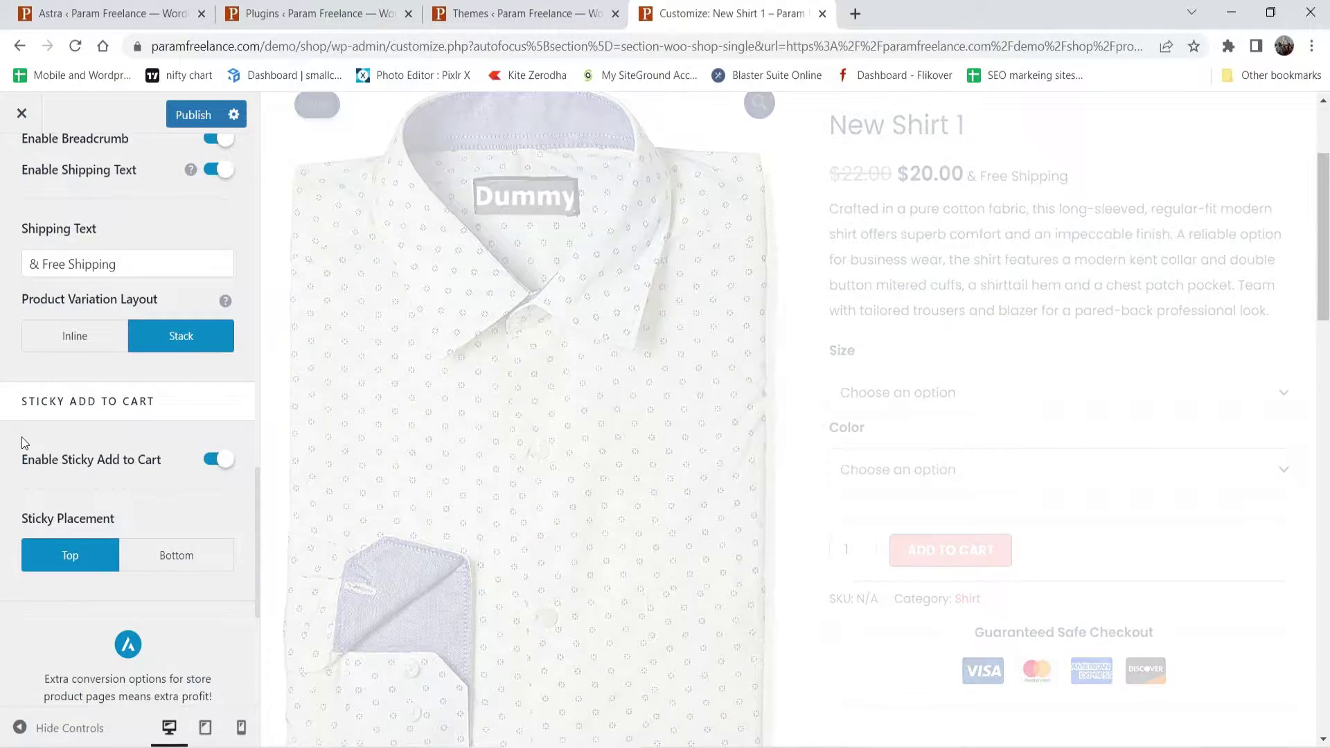
{"action": "scroll", "coordinate": [969, 360], "scroll_direction": "down", "scroll_amount": 15}
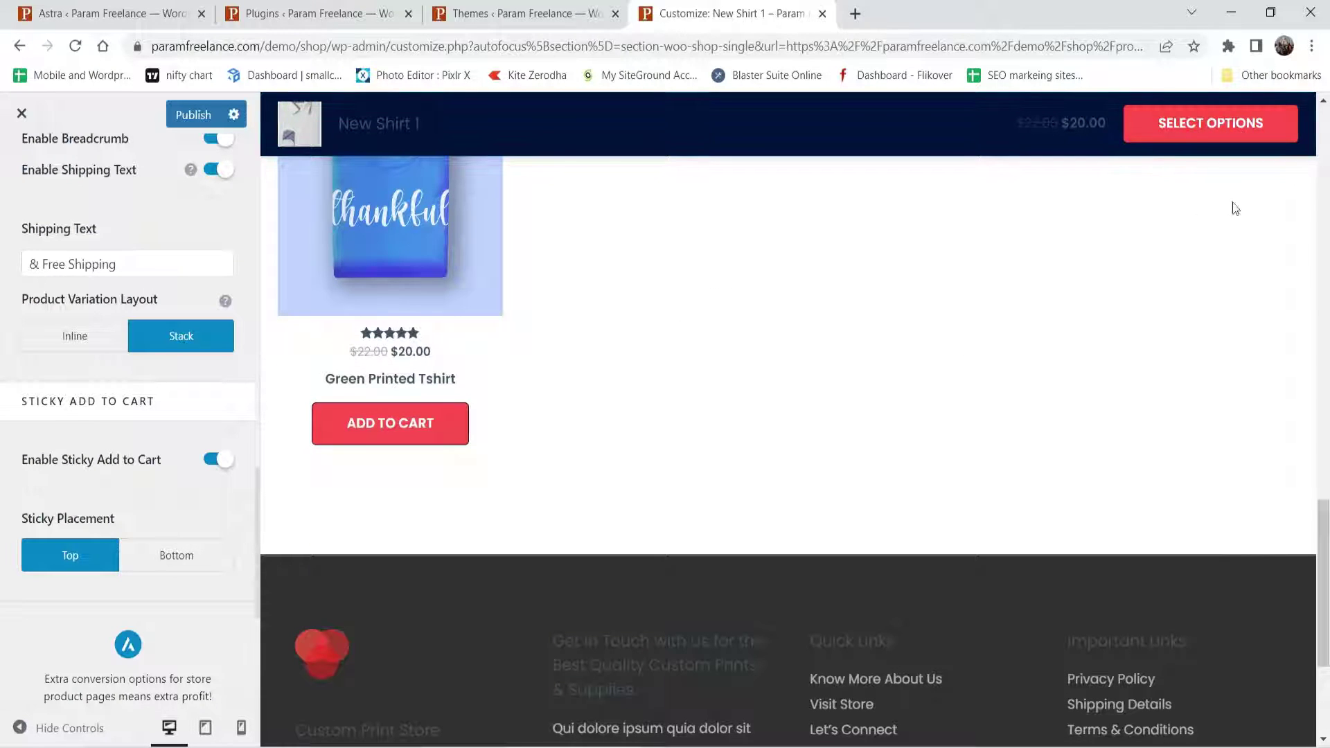
{"action": "left_click", "coordinate": [1194, 132]}
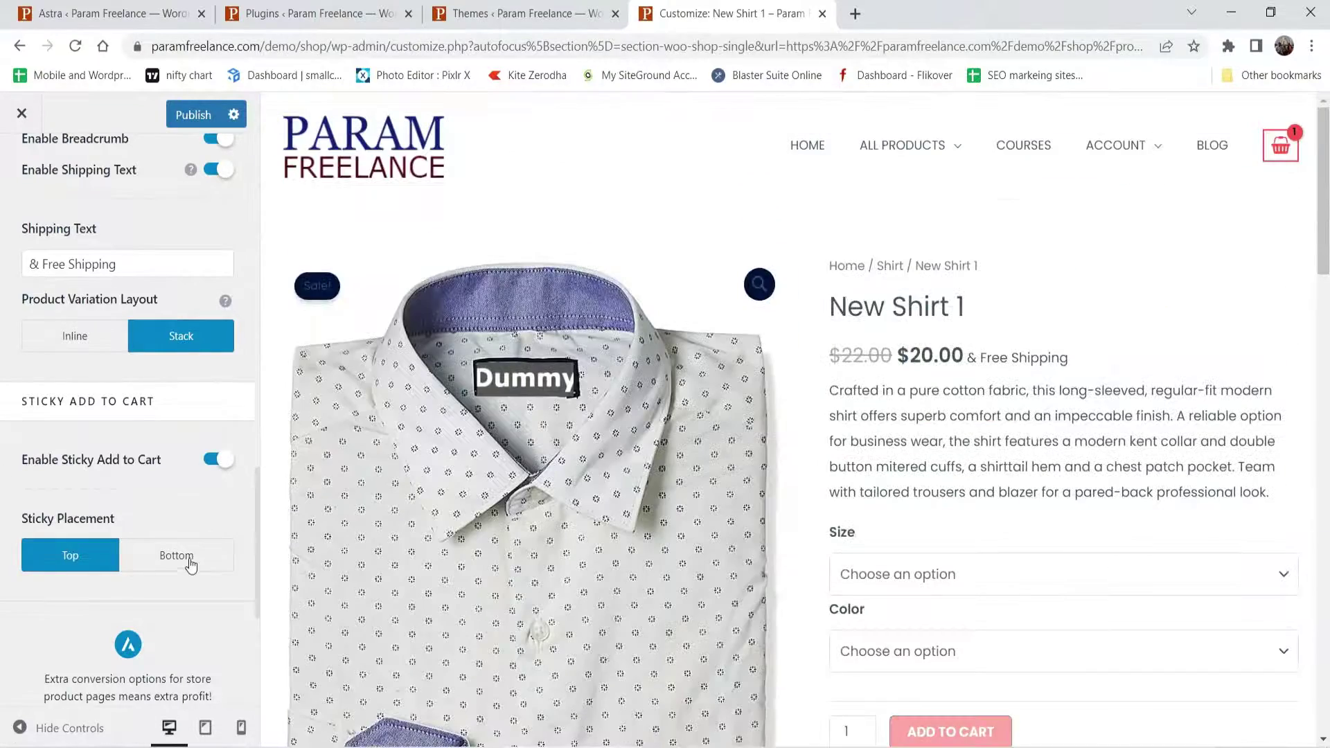
{"action": "left_click", "coordinate": [191, 564]}
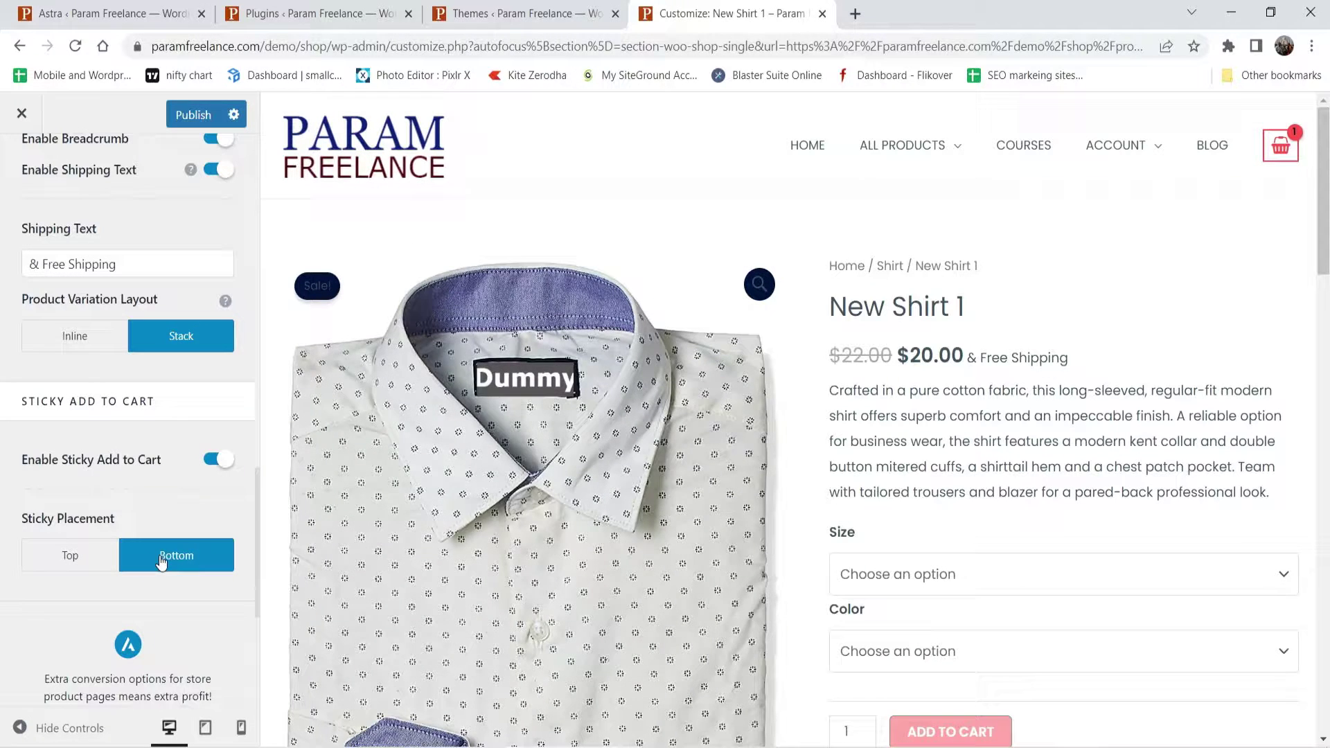
{"action": "scroll", "coordinate": [526, 450], "scroll_direction": "down", "scroll_amount": 15}
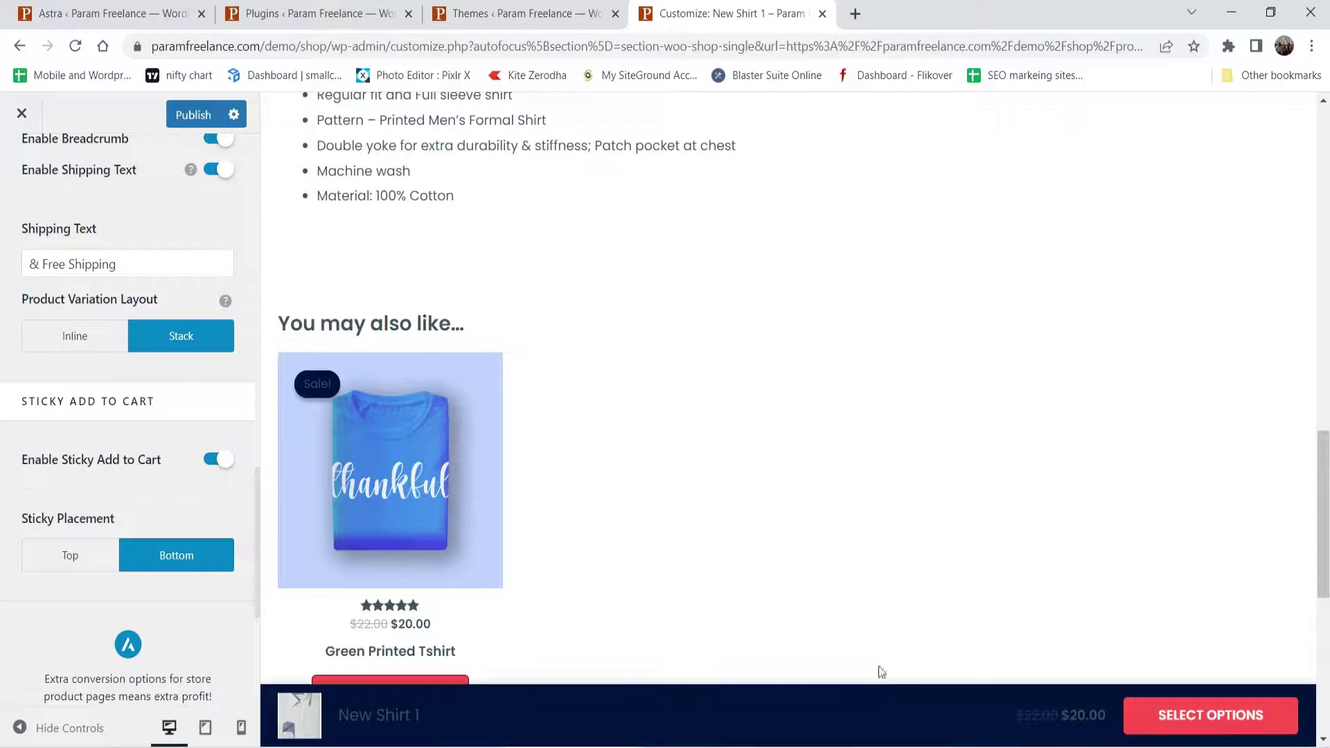
{"action": "scroll", "coordinate": [73, 441], "scroll_direction": "down", "scroll_amount": 3}
{"action": "scroll", "coordinate": [73, 441], "scroll_direction": "up", "scroll_amount": 15}
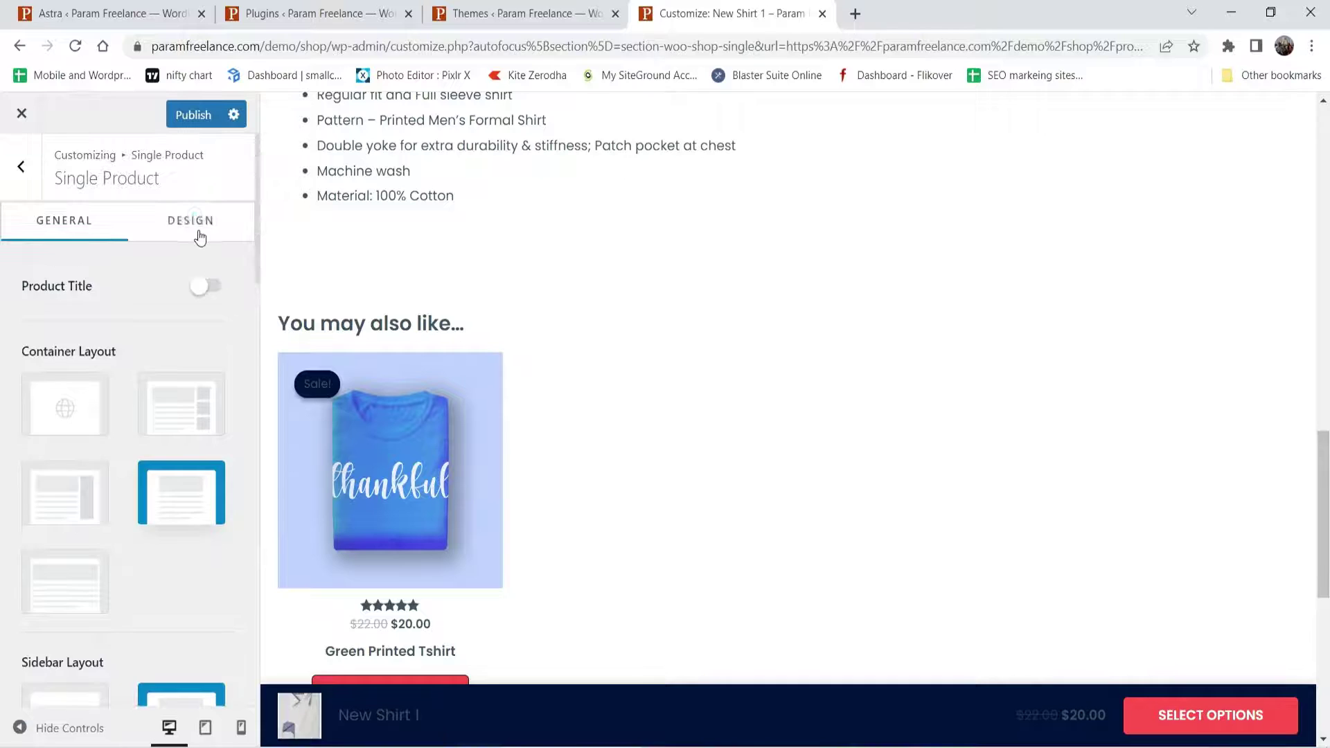
- On the Design tab, make the sticky bar text white and its background red
{"action": "left_click", "coordinate": [199, 221]}
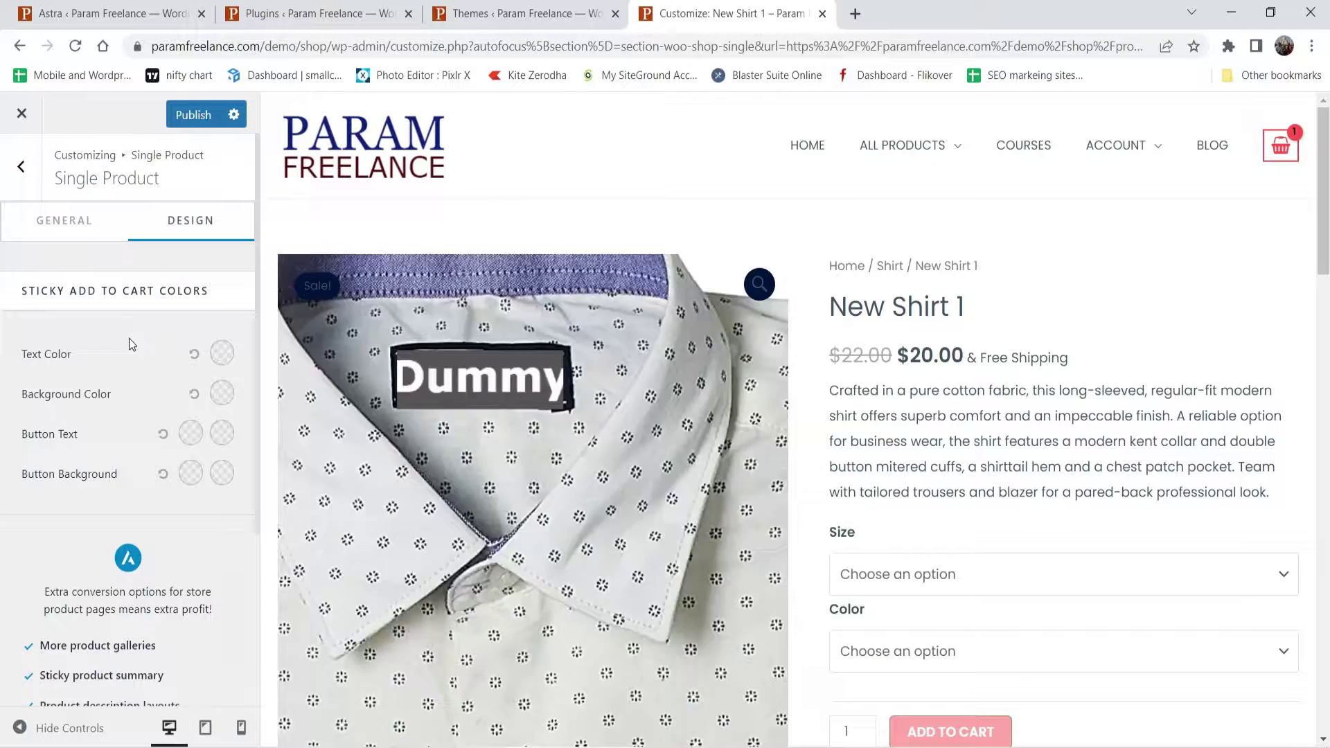
{"action": "left_click", "coordinate": [220, 353]}
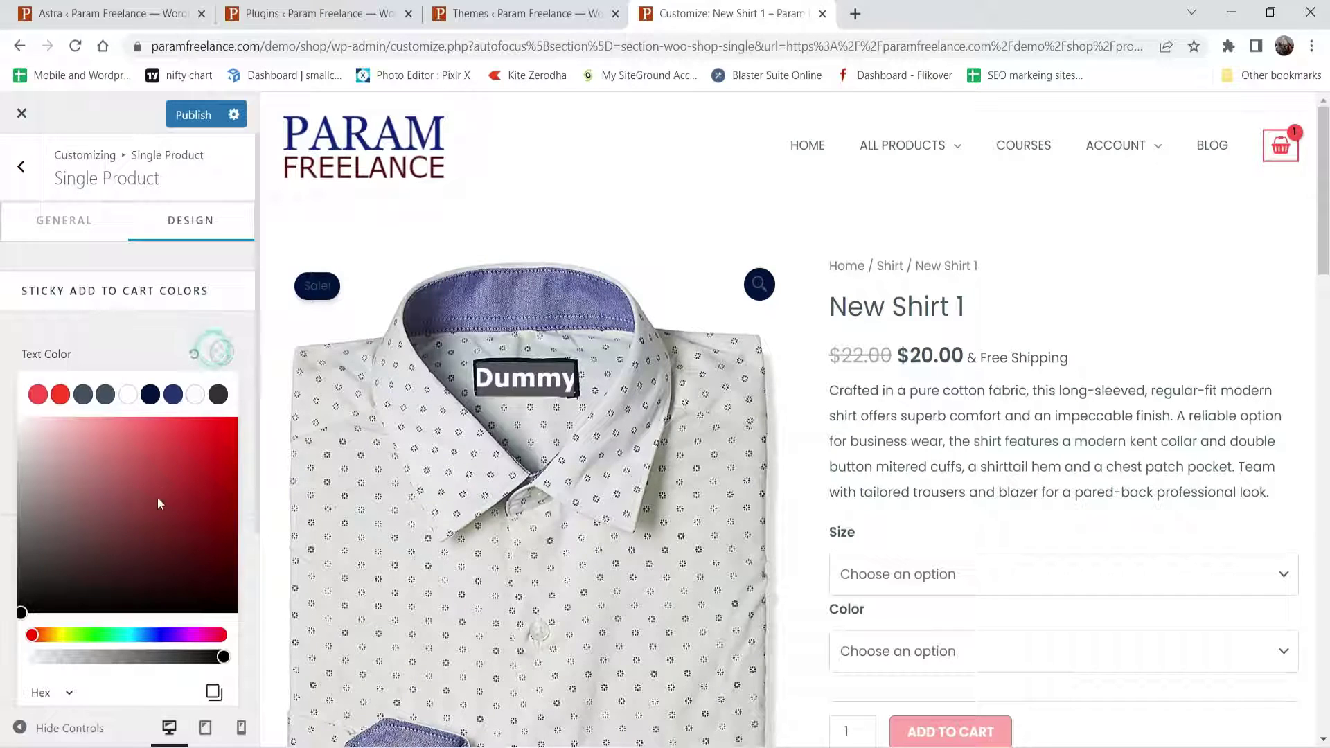
{"action": "left_click", "coordinate": [145, 401]}
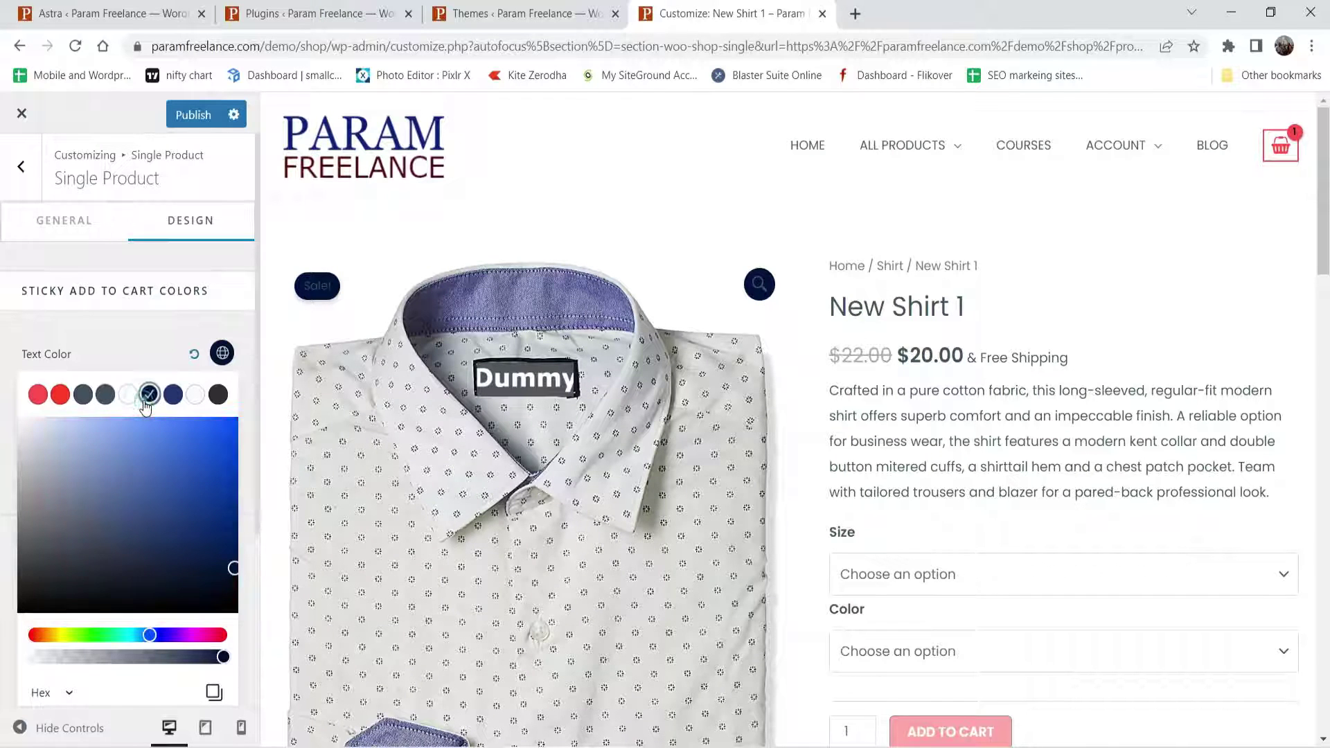
{"action": "left_click", "coordinate": [111, 335]}
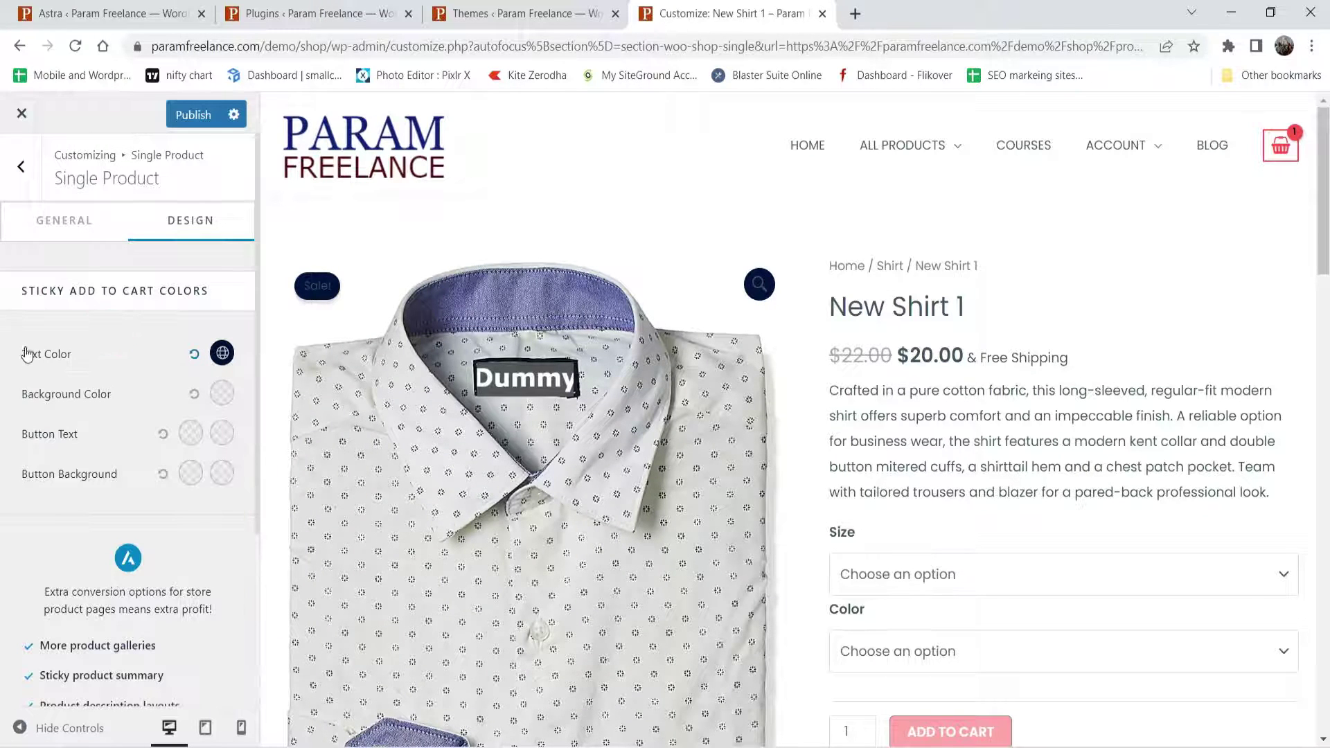
{"action": "left_click", "coordinate": [220, 393]}
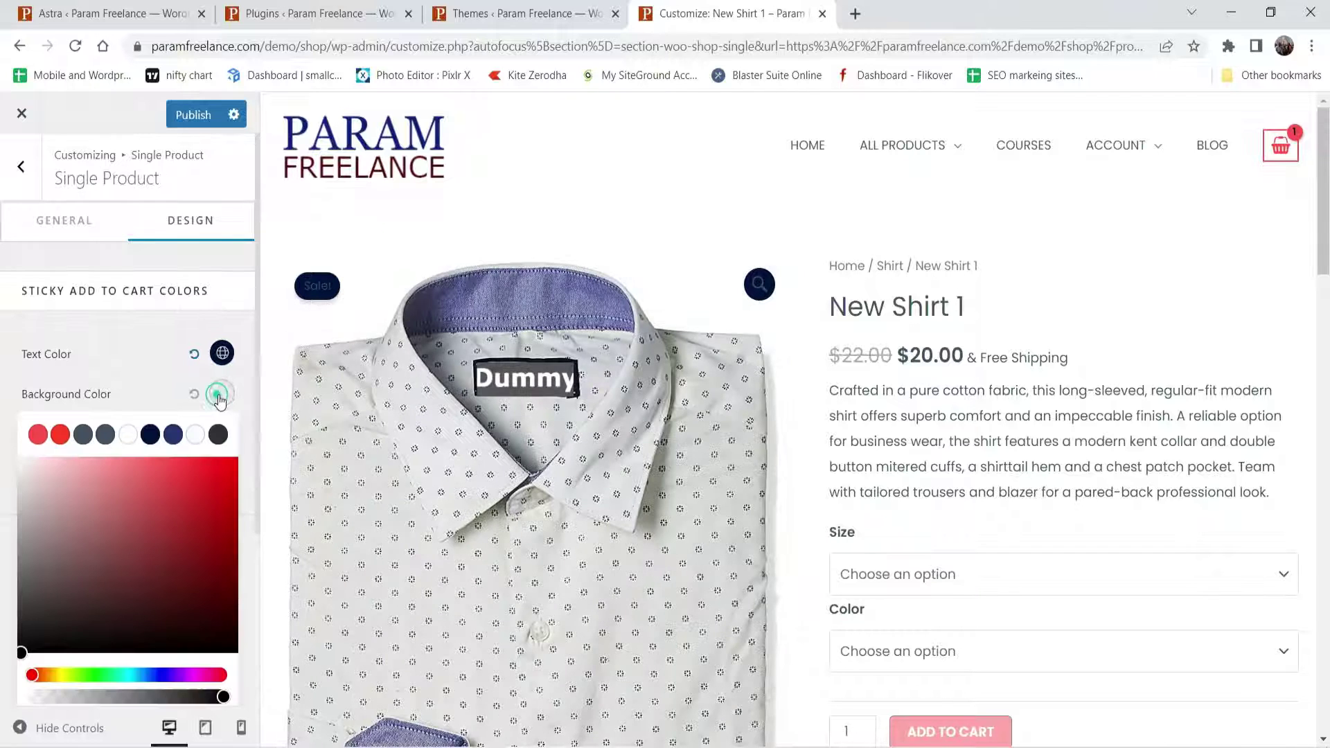
{"action": "left_click", "coordinate": [40, 473]}
{"action": "left_click", "coordinate": [41, 484]}
{"action": "left_click", "coordinate": [76, 538]}
{"action": "scroll", "coordinate": [1060, 415], "scroll_direction": "down", "scroll_amount": 8}
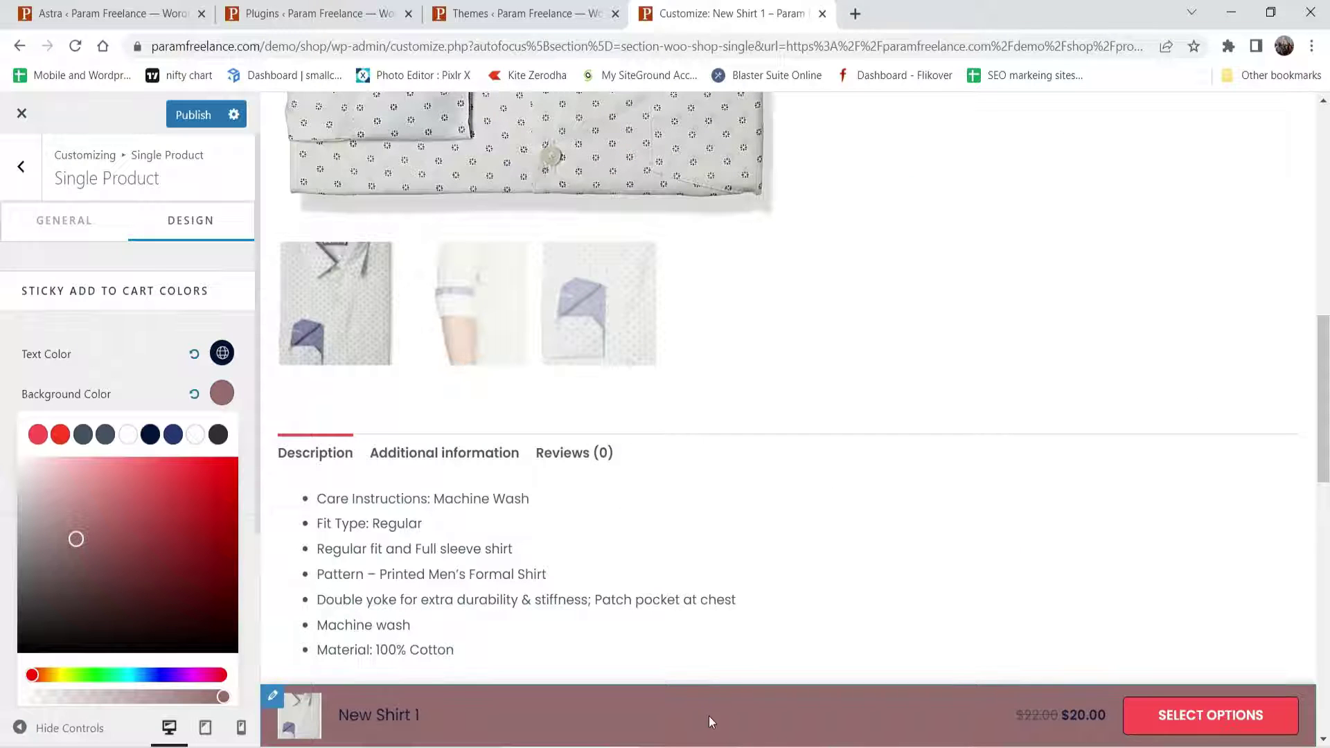
{"action": "left_click_drag", "start_coordinate": [183, 485], "coordinate": [168, 514]}
{"action": "left_click", "coordinate": [222, 354]}
{"action": "left_click", "coordinate": [127, 394]}
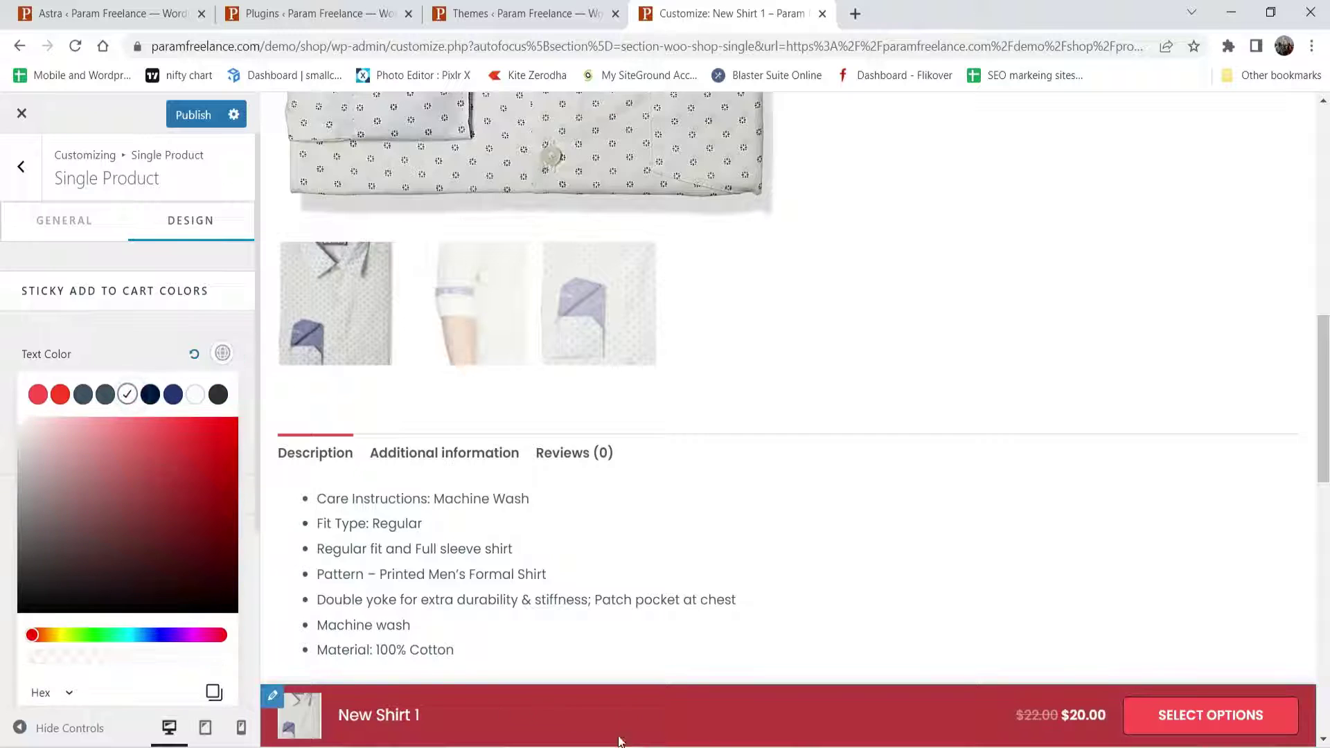
{"action": "left_click", "coordinate": [119, 357]}
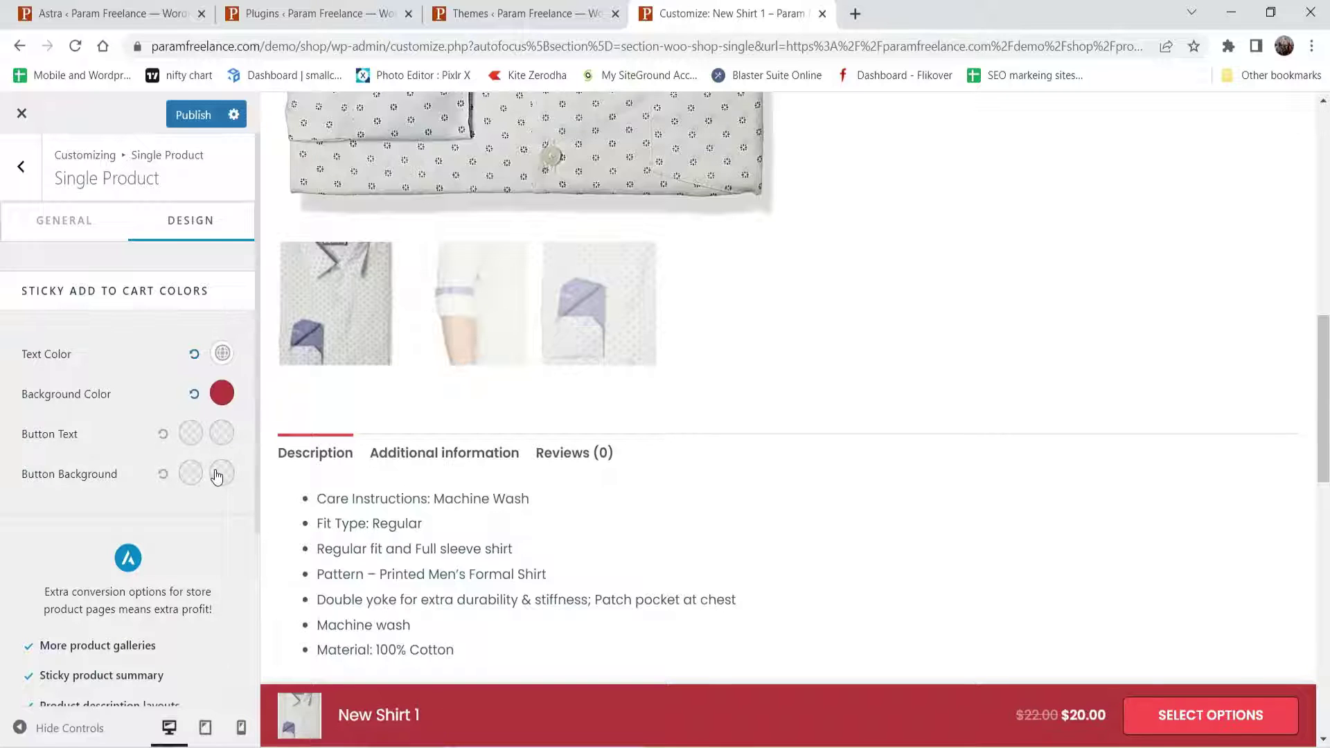
- Give the sticky bar's button a dark navy background with a slate hover colour
{"action": "left_click", "coordinate": [191, 473]}
{"action": "left_click", "coordinate": [150, 514]}
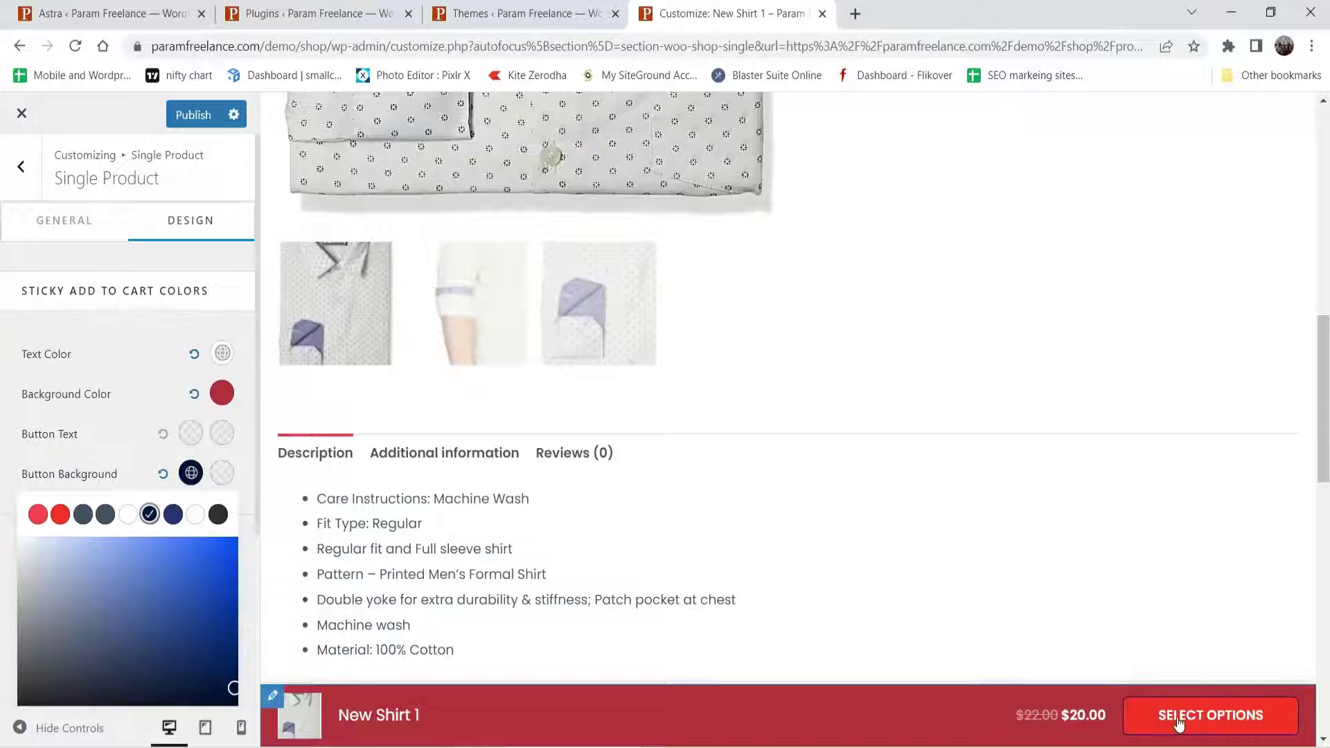
{"action": "left_click", "coordinate": [221, 473]}
{"action": "left_click", "coordinate": [105, 513]}
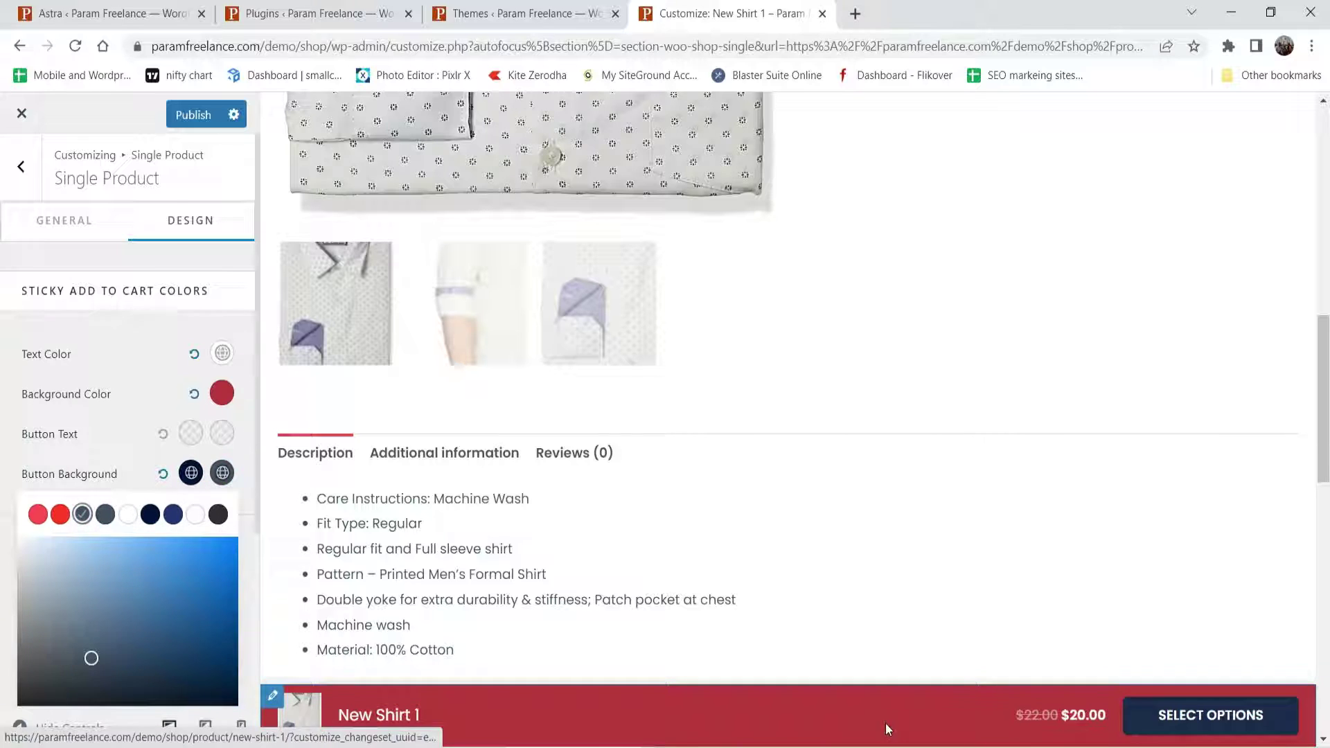
{"action": "left_click", "coordinate": [74, 395]}
{"action": "scroll", "coordinate": [41, 374], "scroll_direction": "down", "scroll_amount": 1}
{"action": "scroll", "coordinate": [120, 325], "scroll_direction": "up", "scroll_amount": 1}
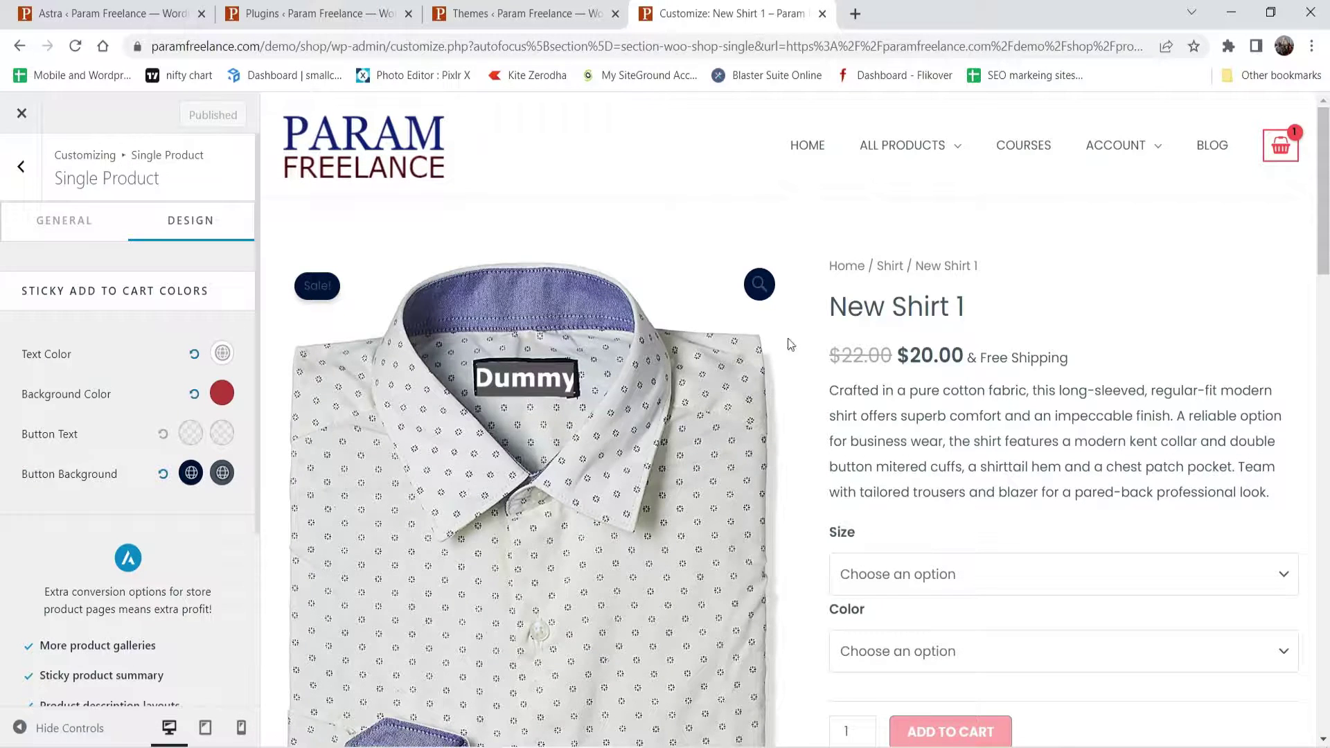
- Open the live site in a new tab and go to the Green Printed Tshirt product page
{"action": "left_click", "coordinate": [506, 14]}
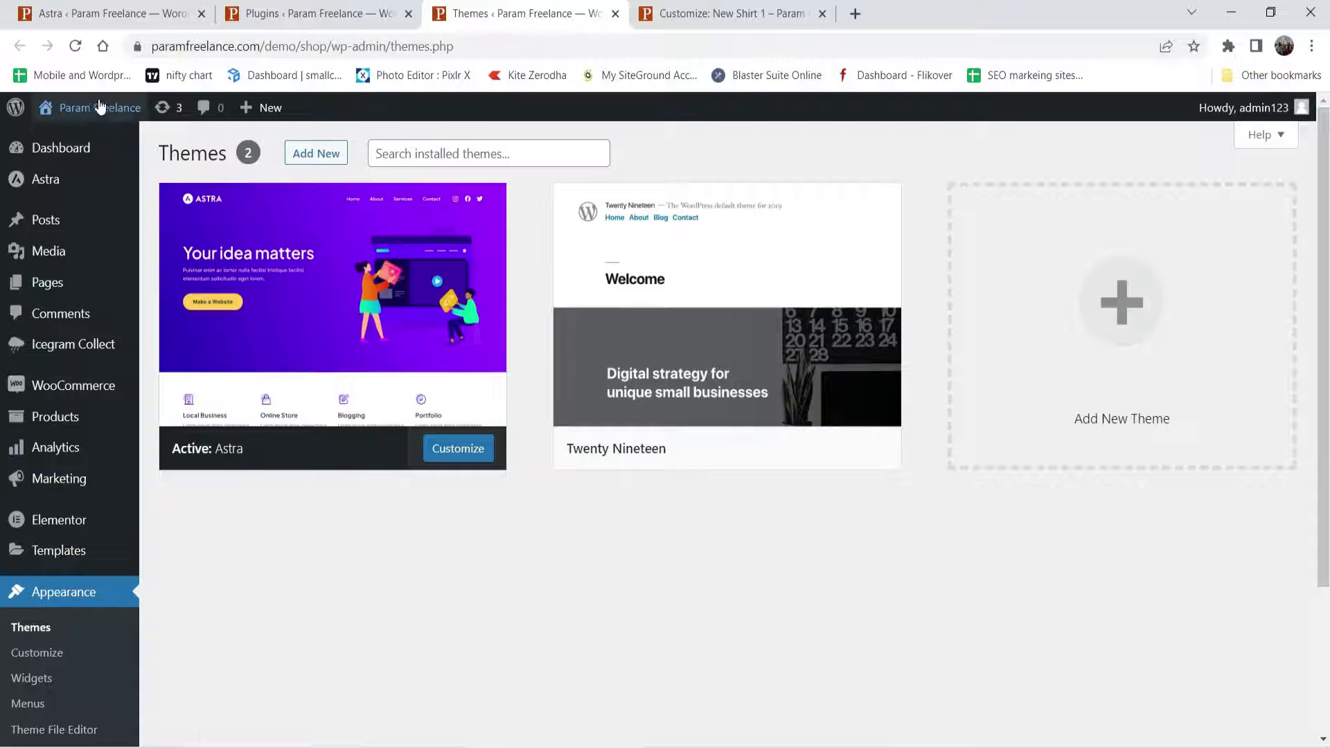
{"action": "mouse_move", "coordinate": [100, 105]}
{"action": "right_click", "coordinate": [69, 138]}
{"action": "left_click", "coordinate": [108, 149]}
{"action": "left_click_drag", "start_coordinate": [689, 14], "coordinate": [907, 15]}
{"action": "scroll", "coordinate": [464, 299], "scroll_direction": "down", "scroll_amount": 10}
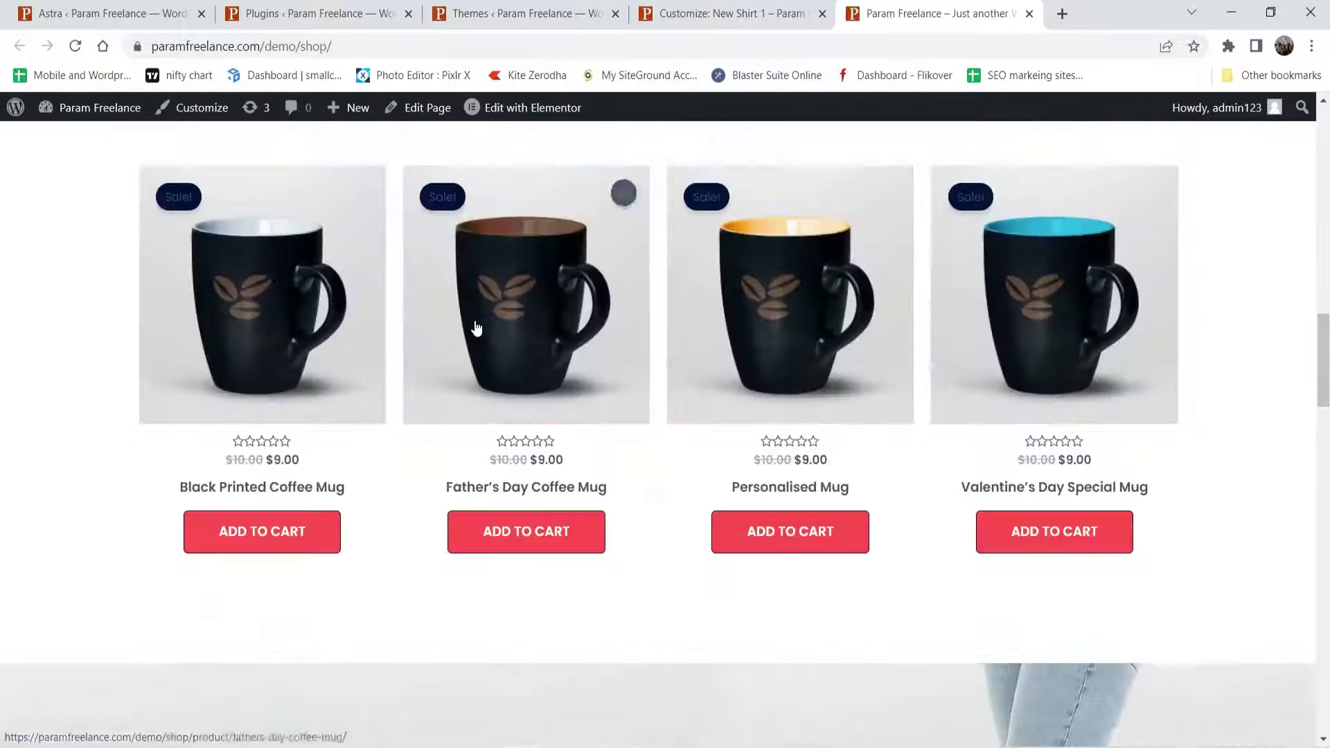
{"action": "scroll", "coordinate": [475, 328], "scroll_direction": "down", "scroll_amount": 8}
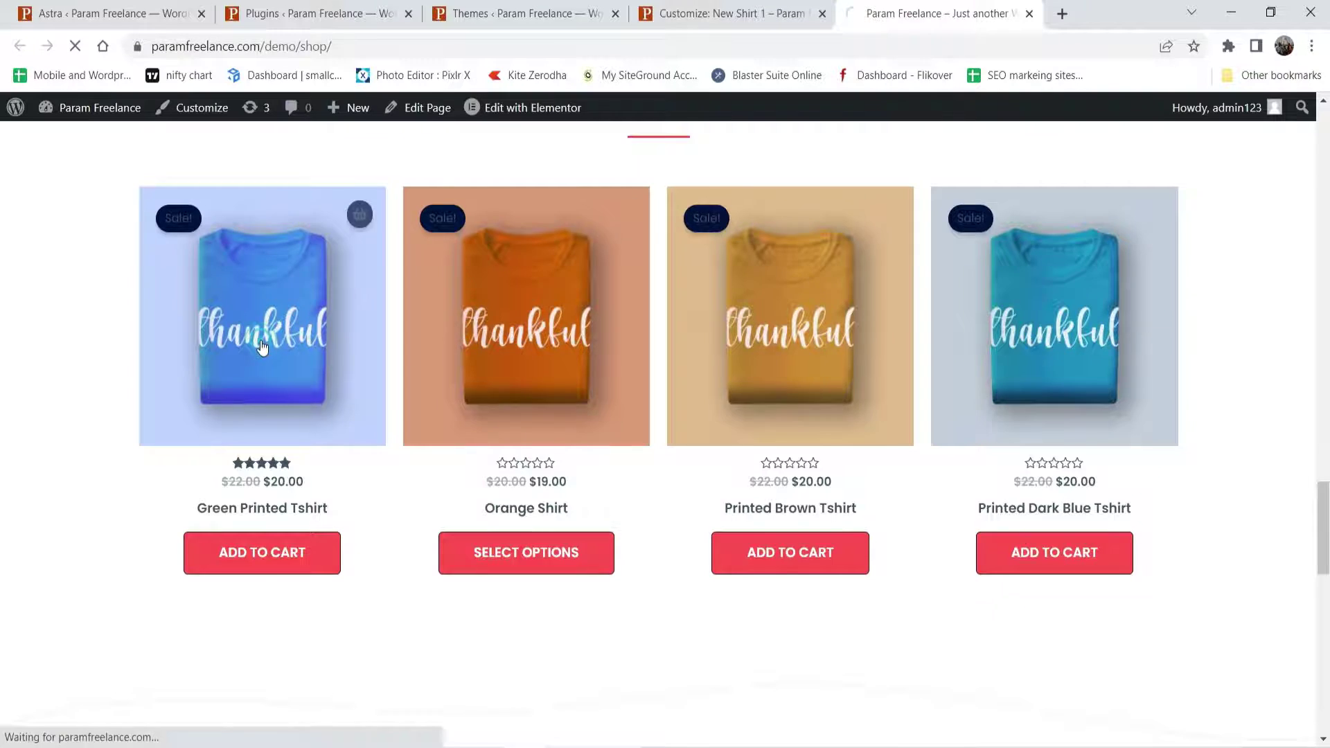
{"action": "left_click", "coordinate": [261, 347]}
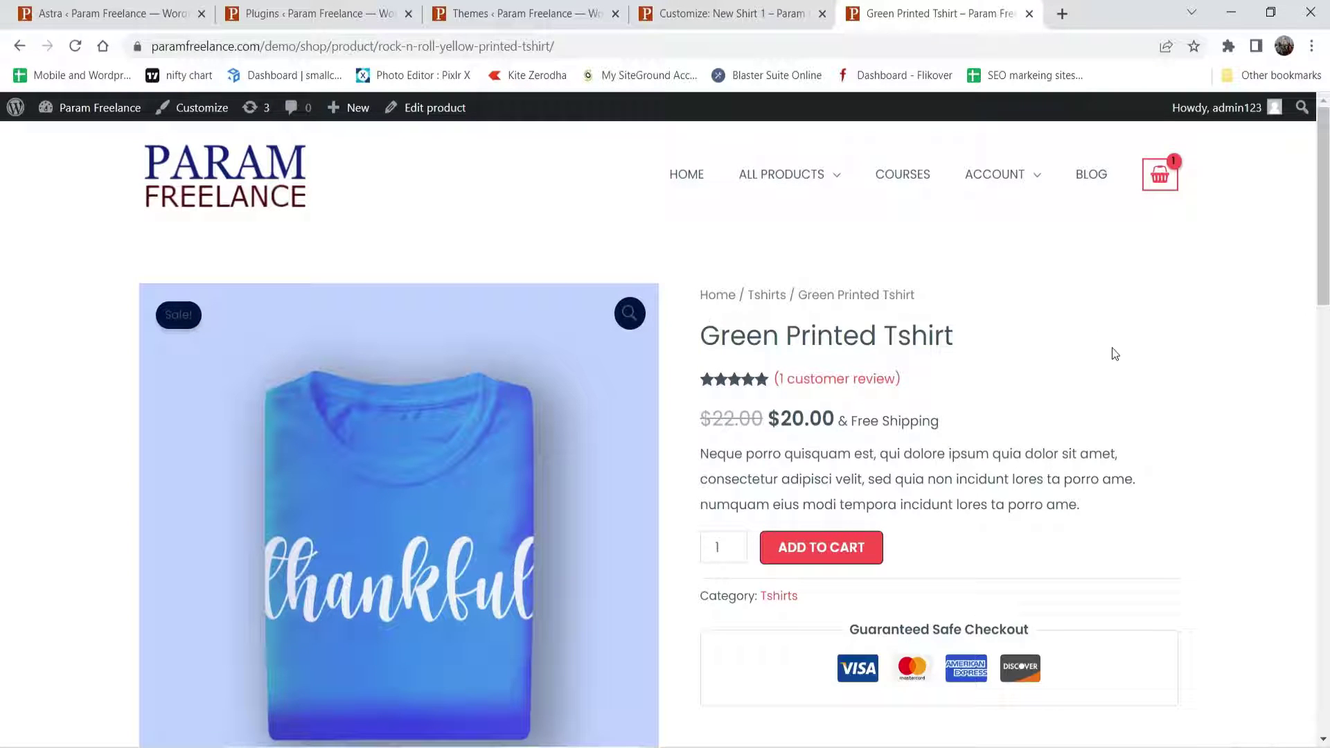
- Scroll to the sticky add-to-cart bar and adjust its quantity to 3, then back to 2
{"action": "scroll", "coordinate": [1120, 327], "scroll_direction": "down", "scroll_amount": 3}
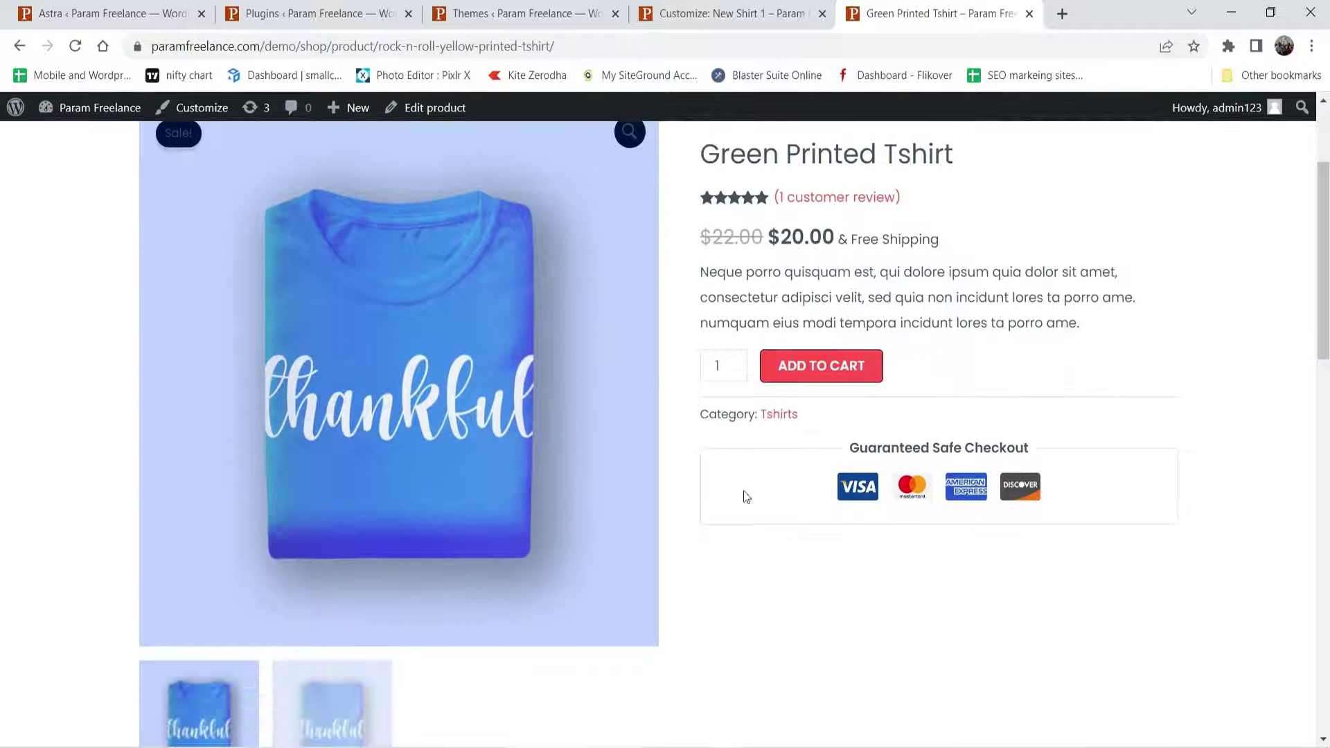
{"action": "left_click_drag", "start_coordinate": [838, 445], "coordinate": [1041, 446]}
{"action": "left_click", "coordinate": [1070, 425]}
{"action": "scroll", "coordinate": [1060, 409], "scroll_direction": "down", "scroll_amount": 14}
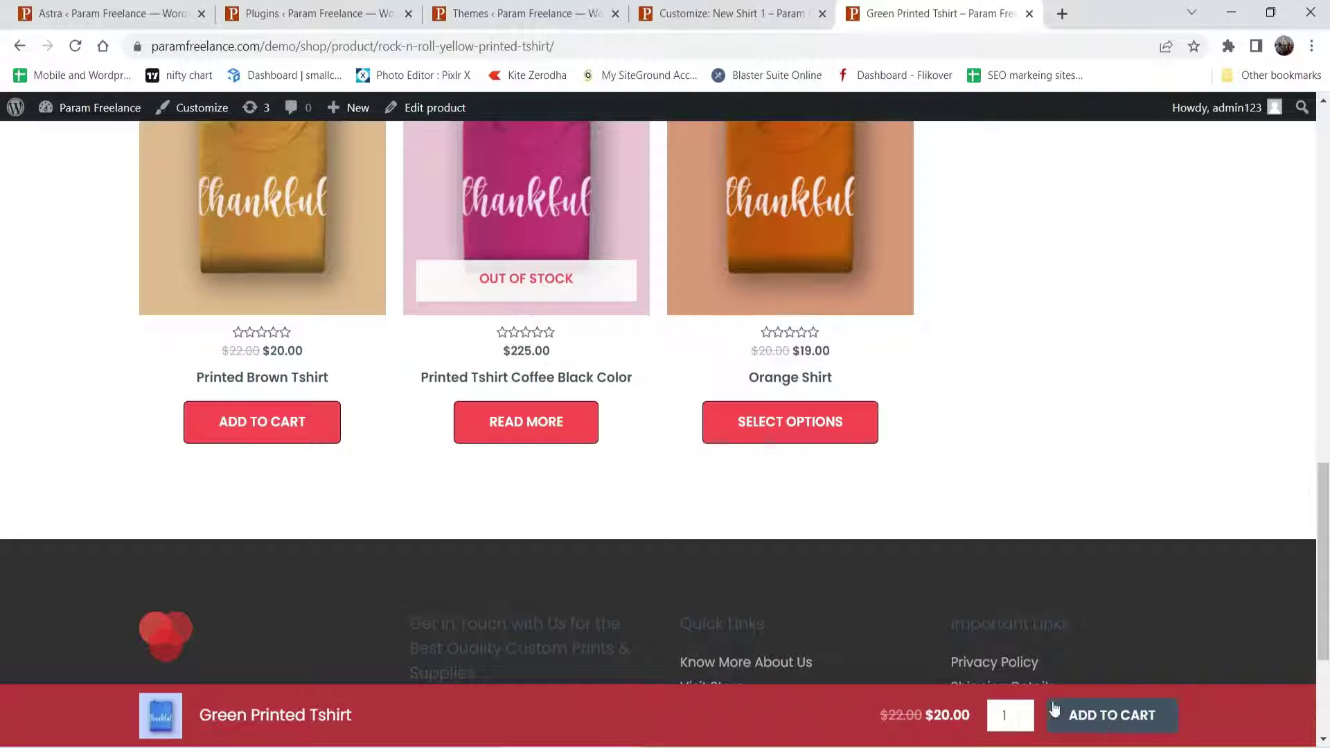
{"action": "left_click", "coordinate": [1022, 711]}
{"action": "left_click", "coordinate": [1023, 711]}
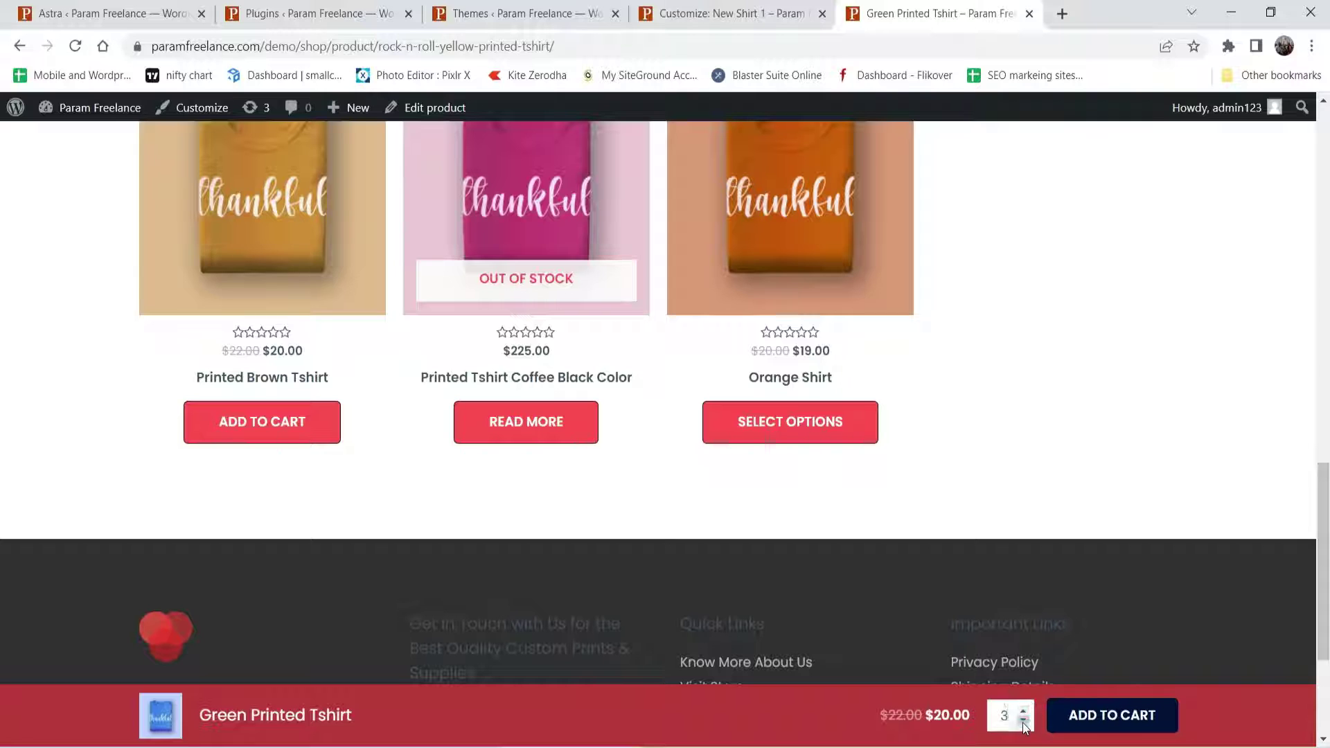
{"action": "left_click", "coordinate": [1024, 711]}
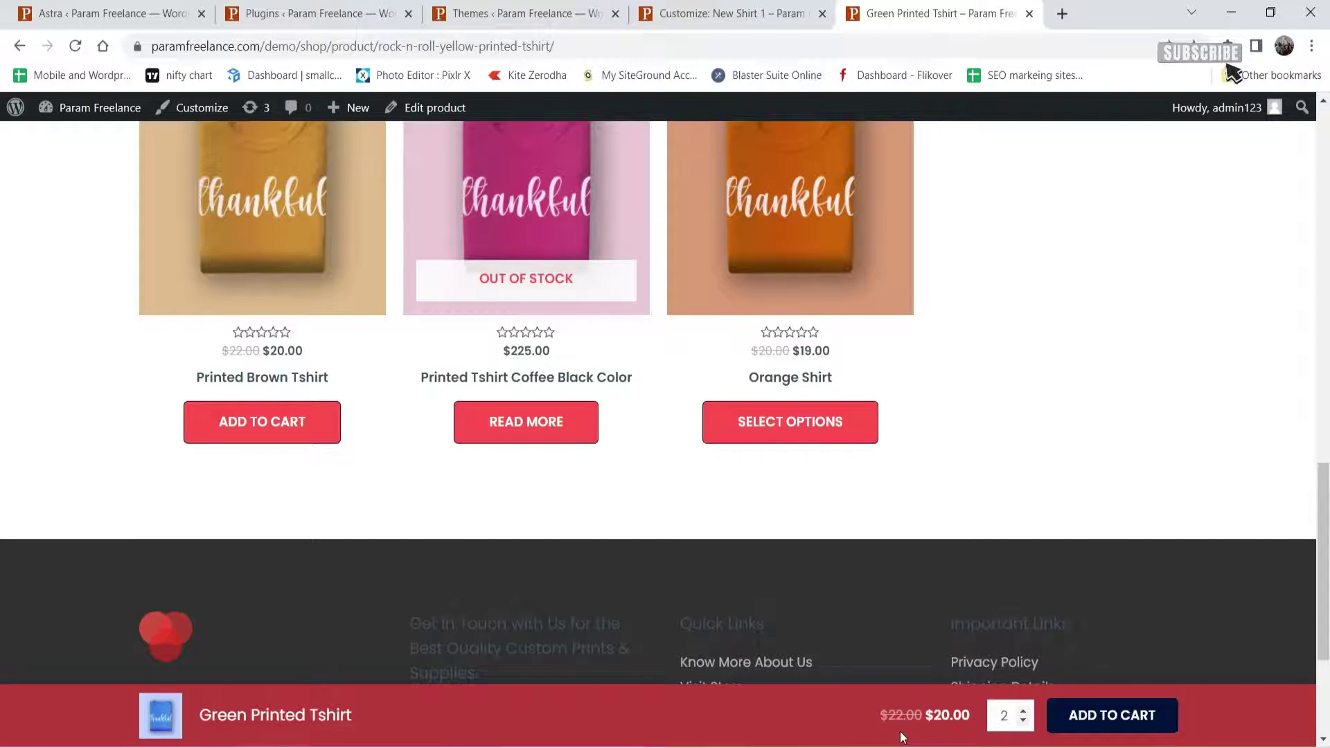
{"action": "scroll", "coordinate": [1032, 545], "scroll_direction": "up", "scroll_amount": 20}
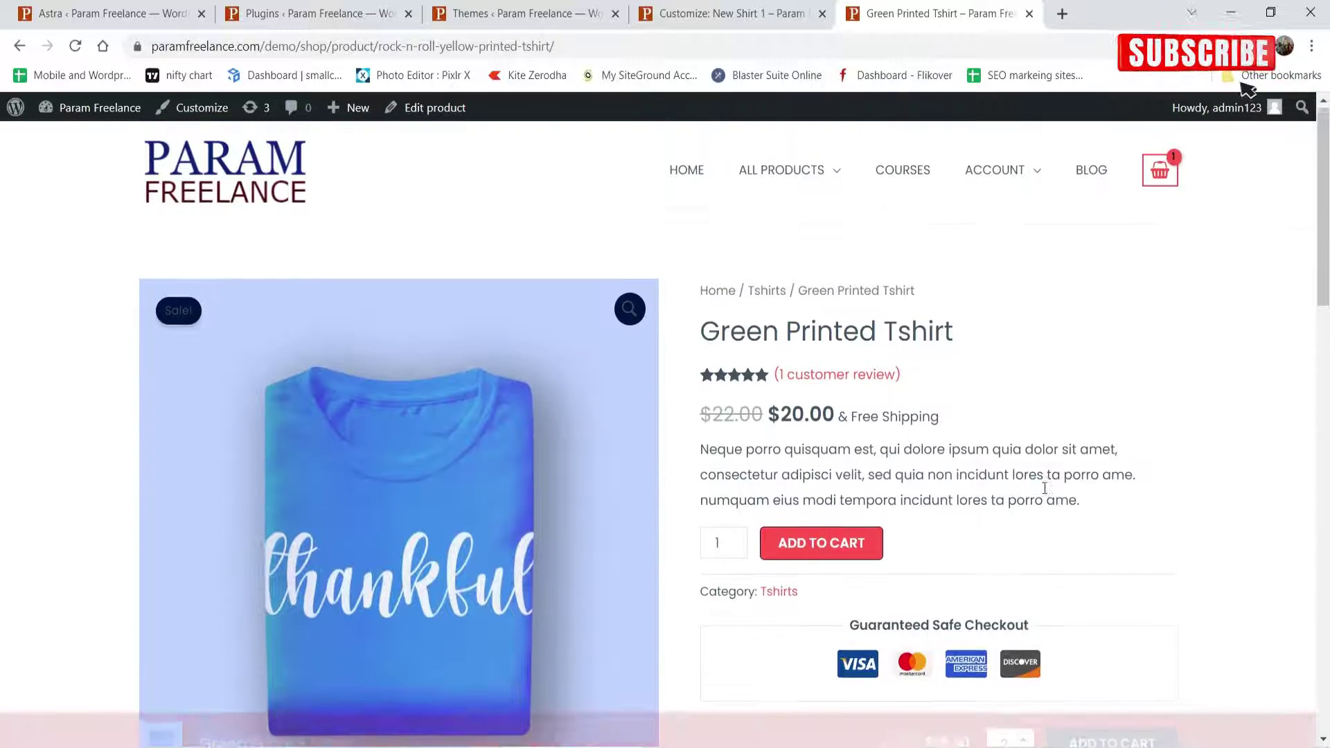
- Activate Astra Pro, then reload the New Shirt 1 Single Product customizer
{"action": "left_click", "coordinate": [318, 14]}
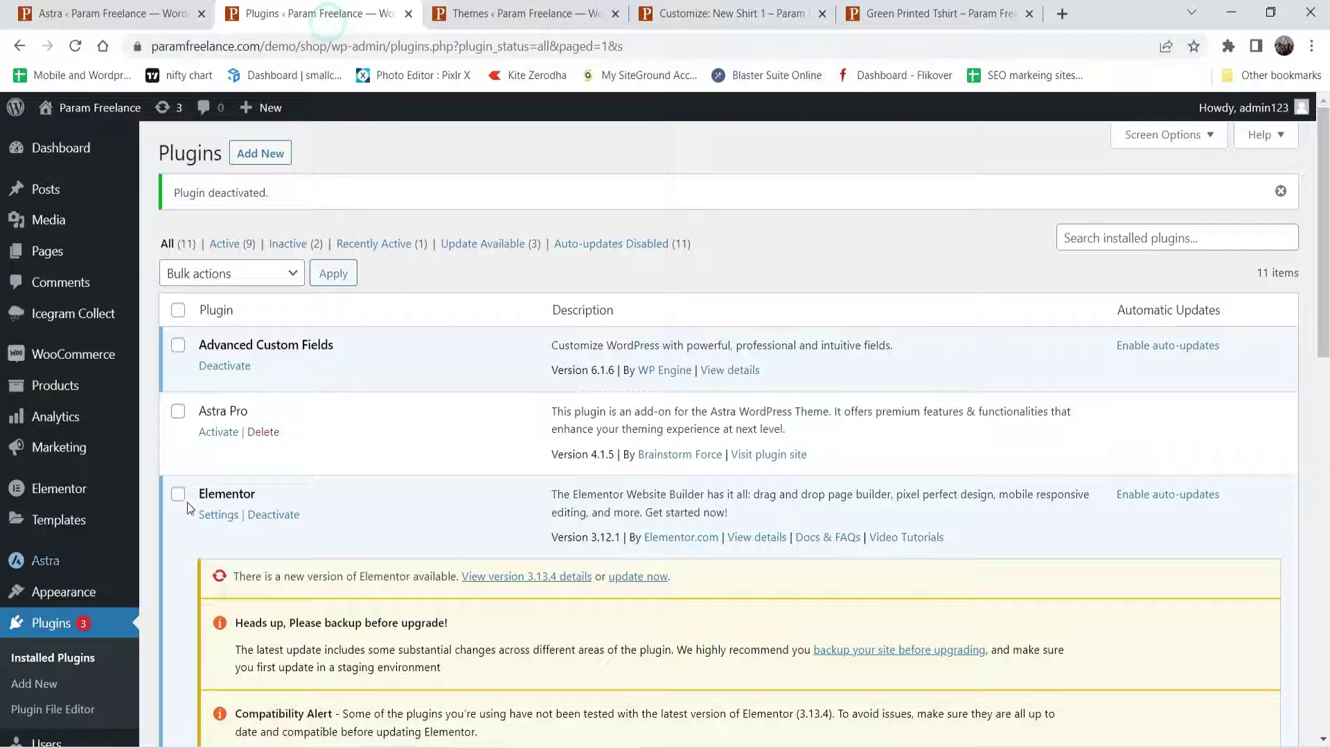
{"action": "left_click", "coordinate": [218, 432]}
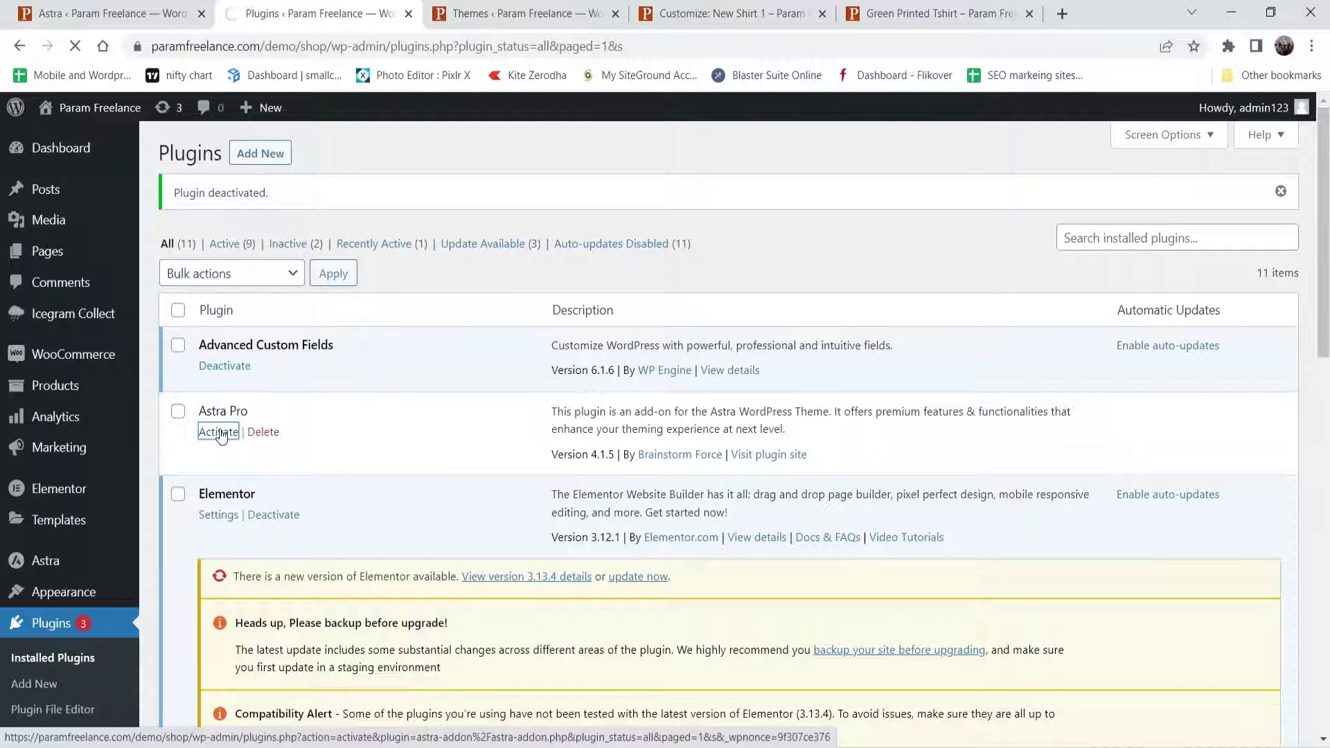
{"action": "left_click", "coordinate": [727, 14]}
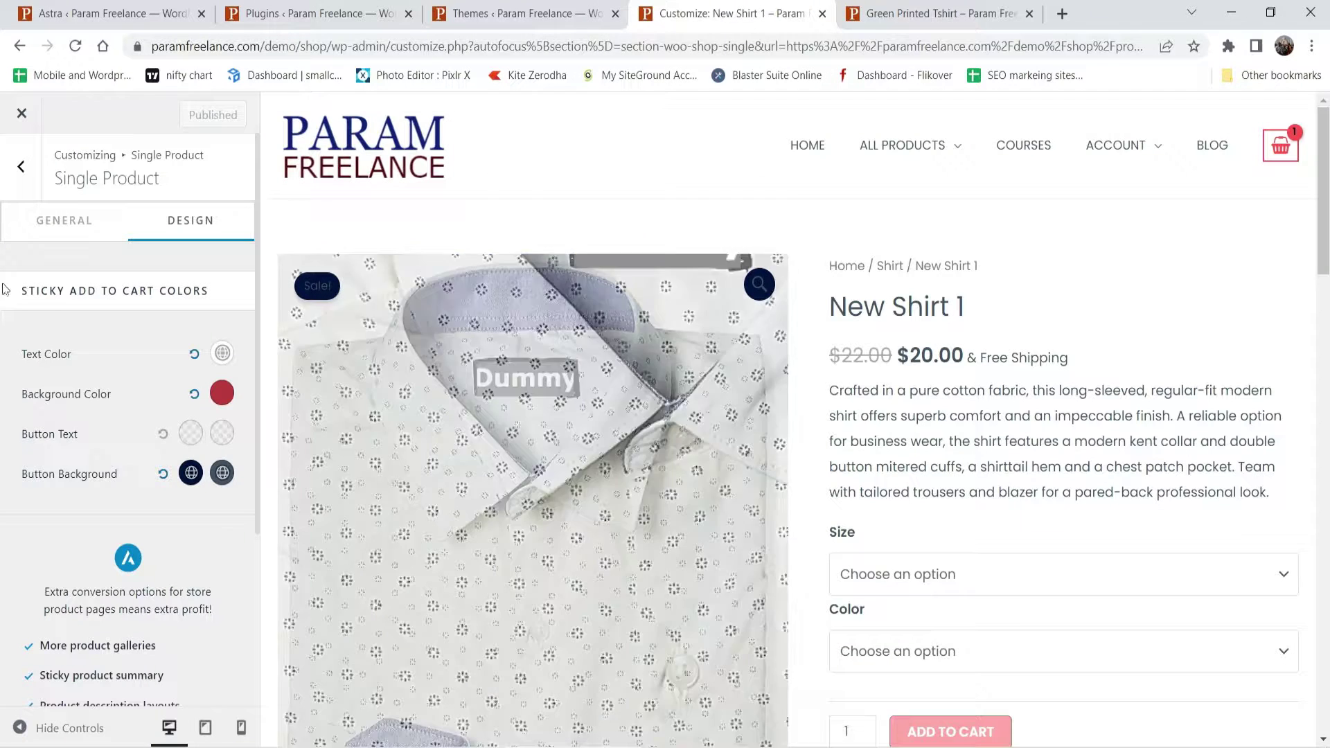
{"action": "key", "text": "F5"}
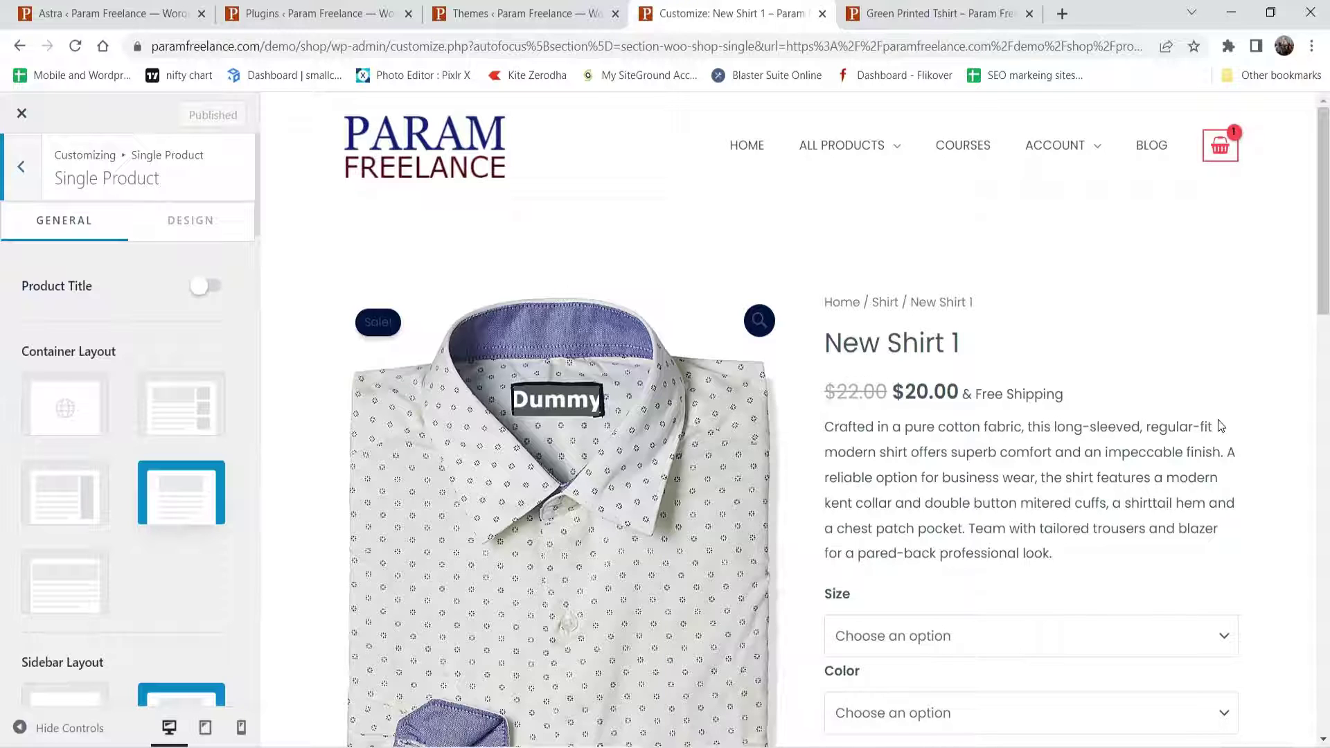
- Try the Vertical gallery layout, then settle on the Horizontal Slider layout
{"action": "scroll", "coordinate": [104, 408], "scroll_direction": "down", "scroll_amount": 5}
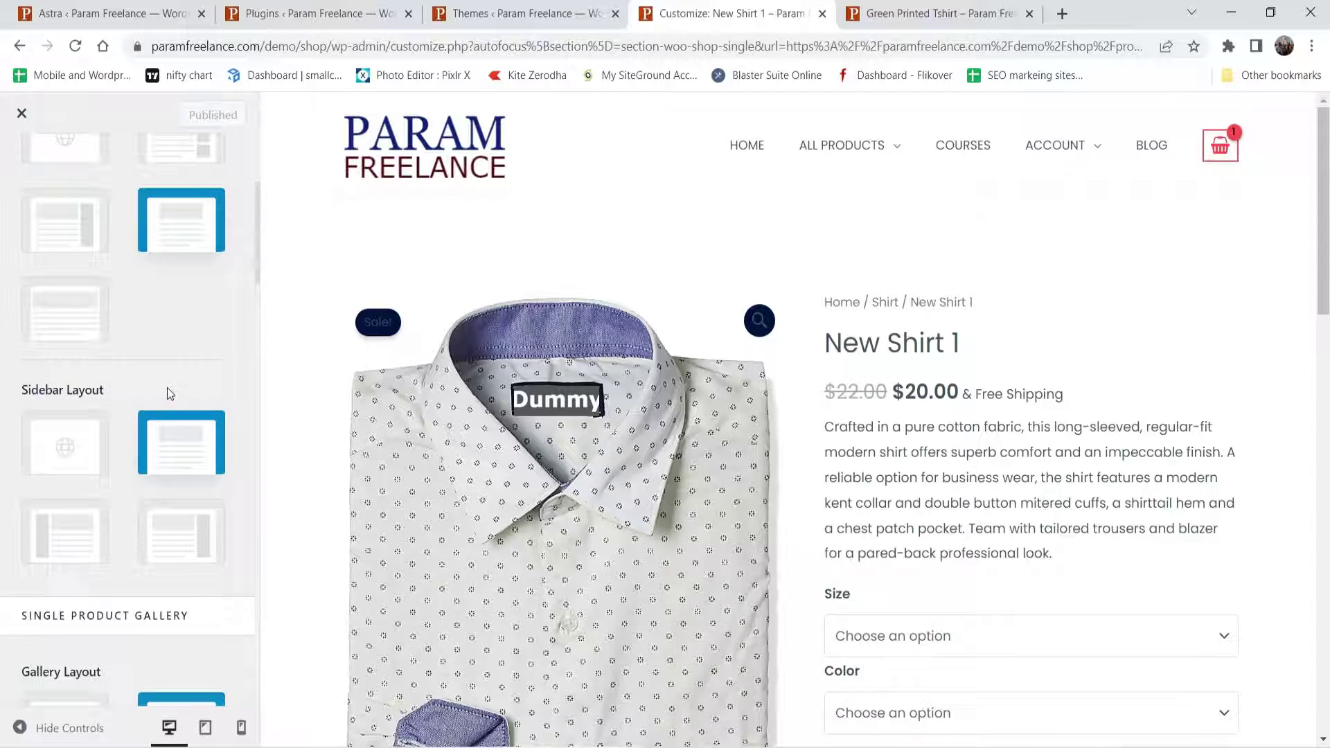
{"action": "scroll", "coordinate": [171, 394], "scroll_direction": "down", "scroll_amount": 4}
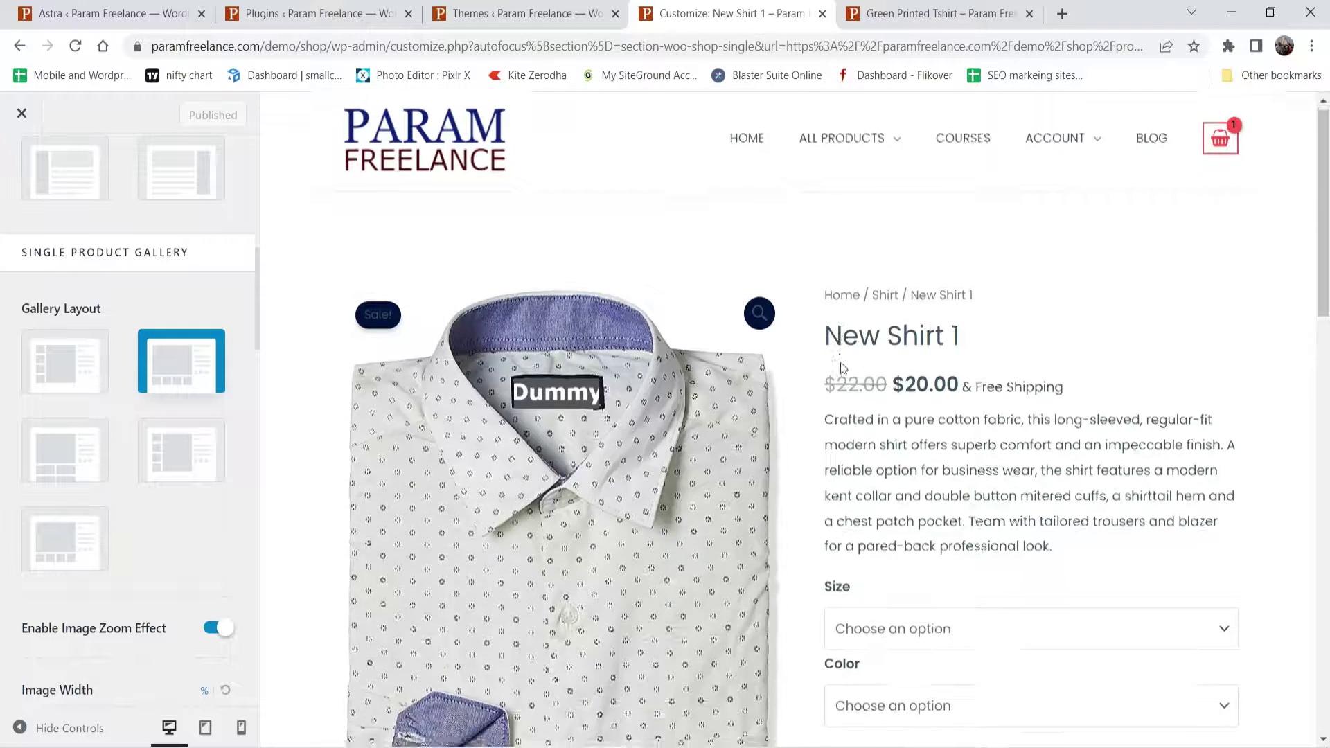
{"action": "scroll", "coordinate": [414, 396], "scroll_direction": "down", "scroll_amount": 6}
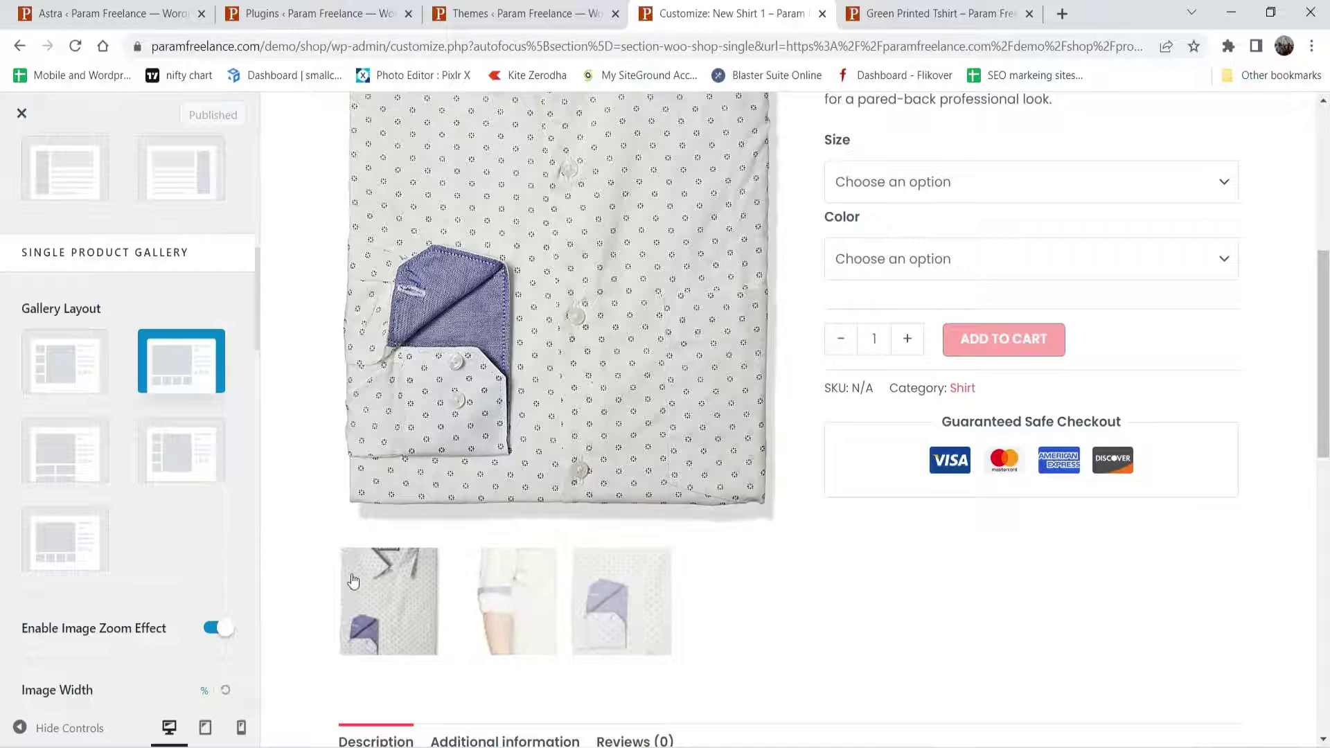
{"action": "left_click", "coordinate": [46, 367]}
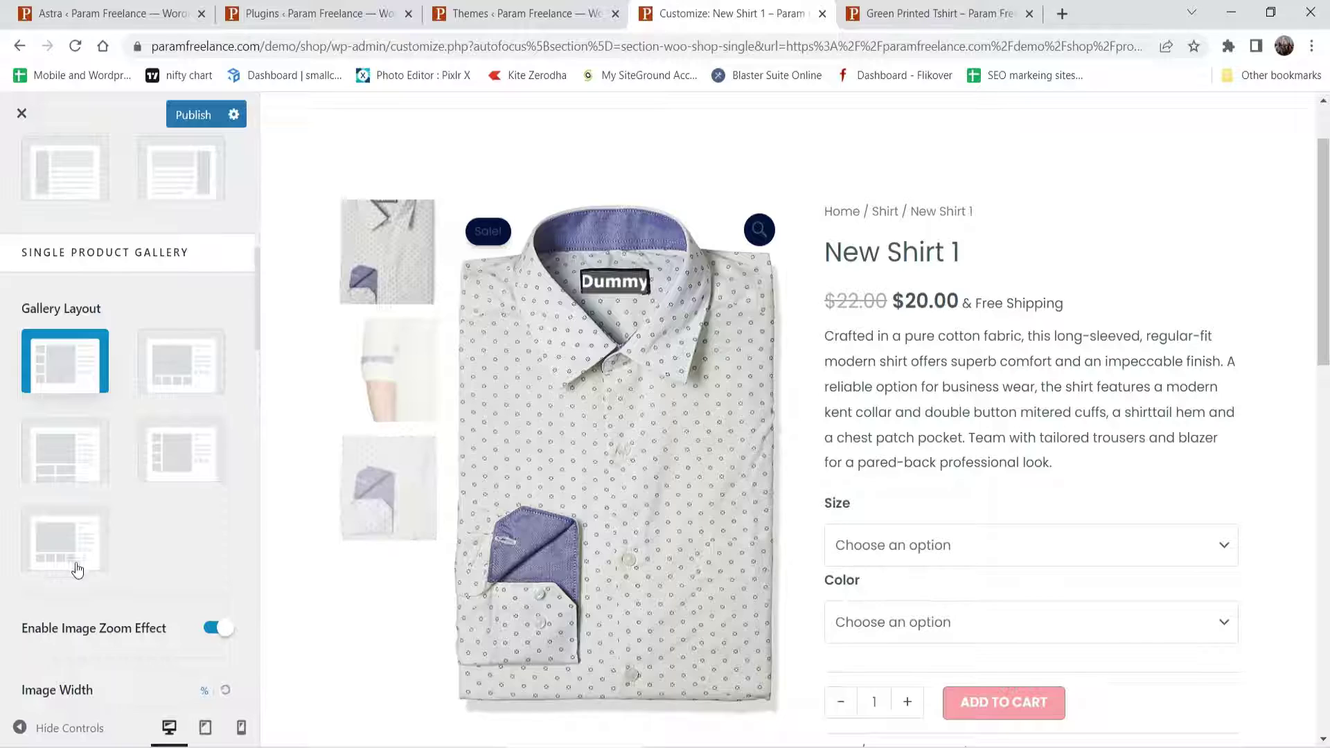
{"action": "left_click", "coordinate": [62, 548]}
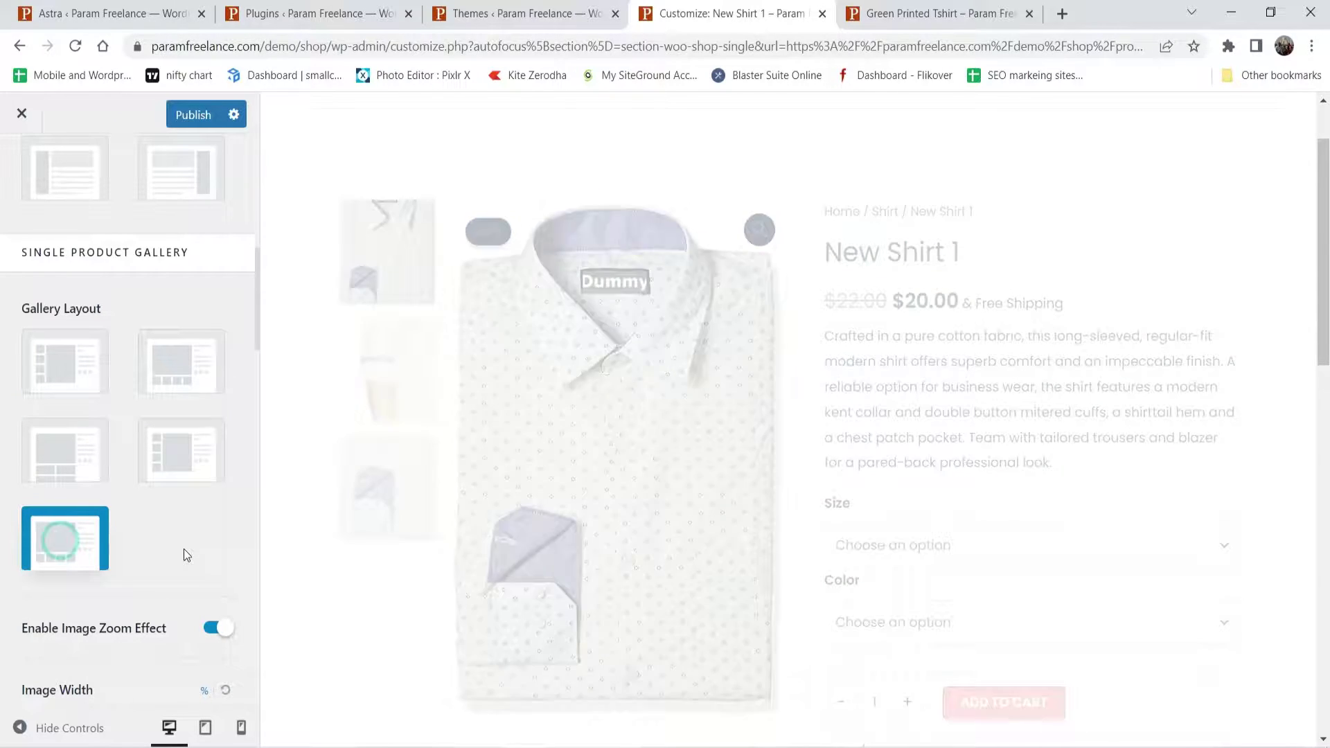
- Toggle the Enable Image Zoom Effect switch and review the remaining gallery options
{"action": "scroll", "coordinate": [929, 373], "scroll_direction": "down", "scroll_amount": 8}
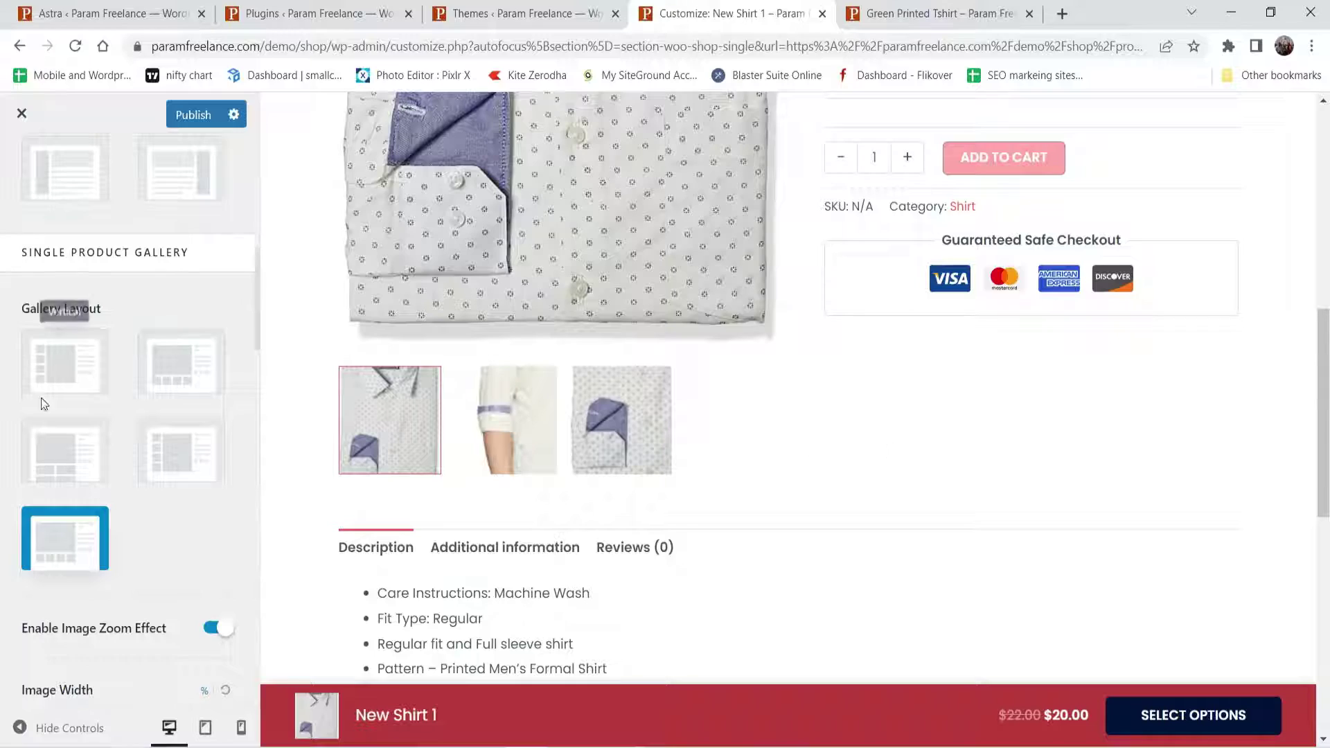
{"action": "scroll", "coordinate": [104, 380], "scroll_direction": "down", "scroll_amount": 1}
{"action": "scroll", "coordinate": [799, 396], "scroll_direction": "up", "scroll_amount": 5}
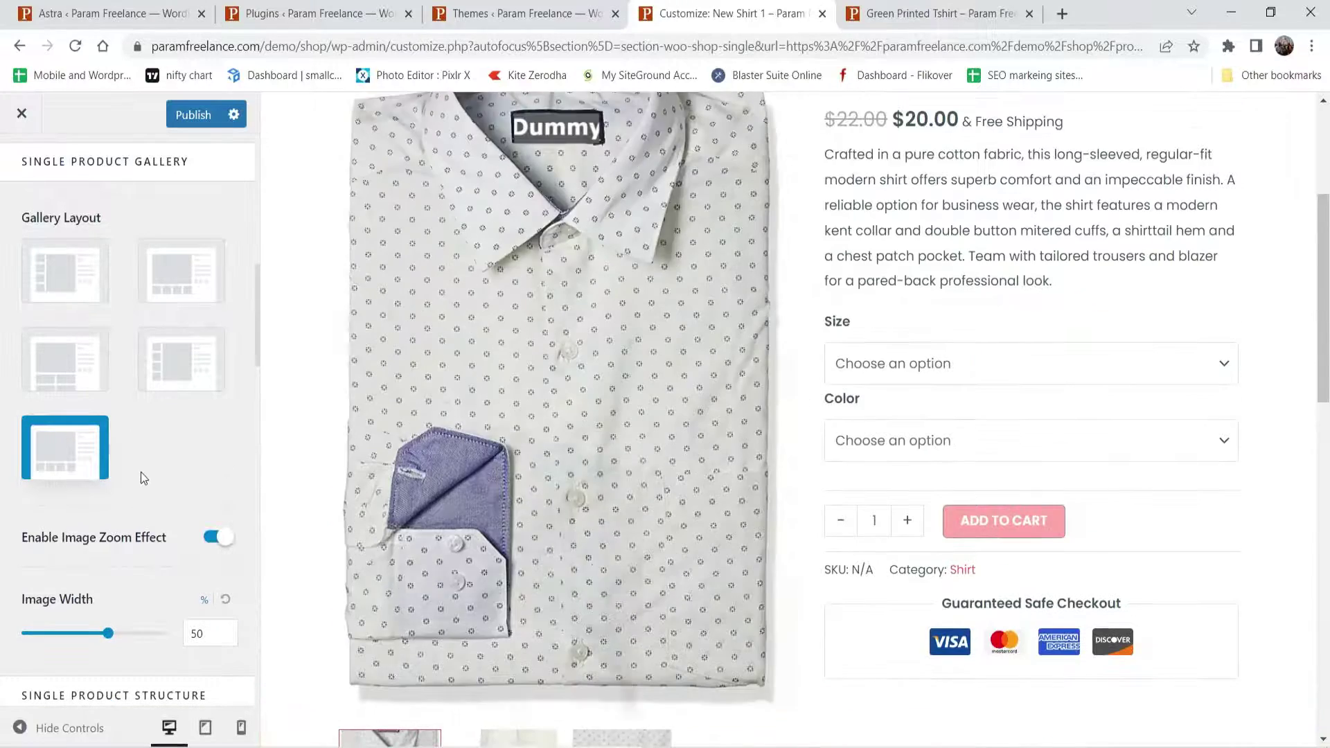
{"action": "scroll", "coordinate": [706, 380], "scroll_direction": "up", "scroll_amount": 4}
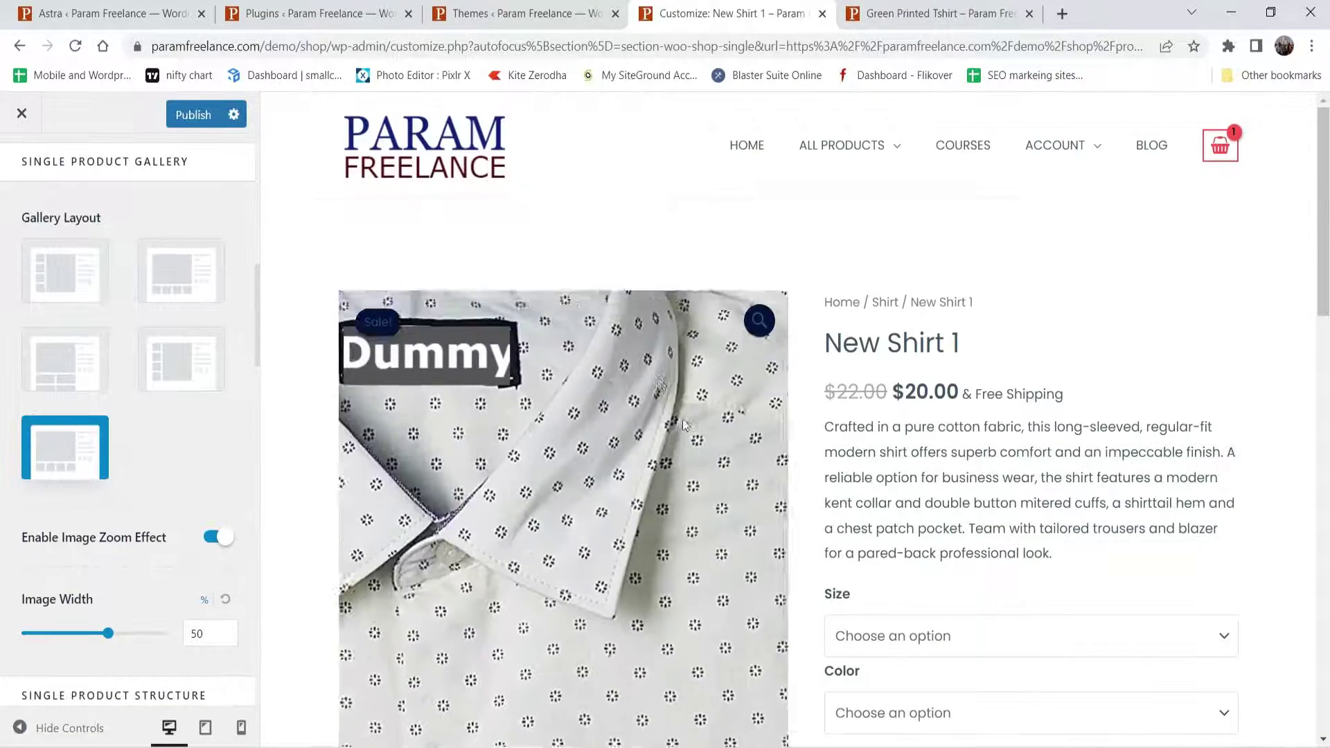
{"action": "left_click", "coordinate": [216, 537]}
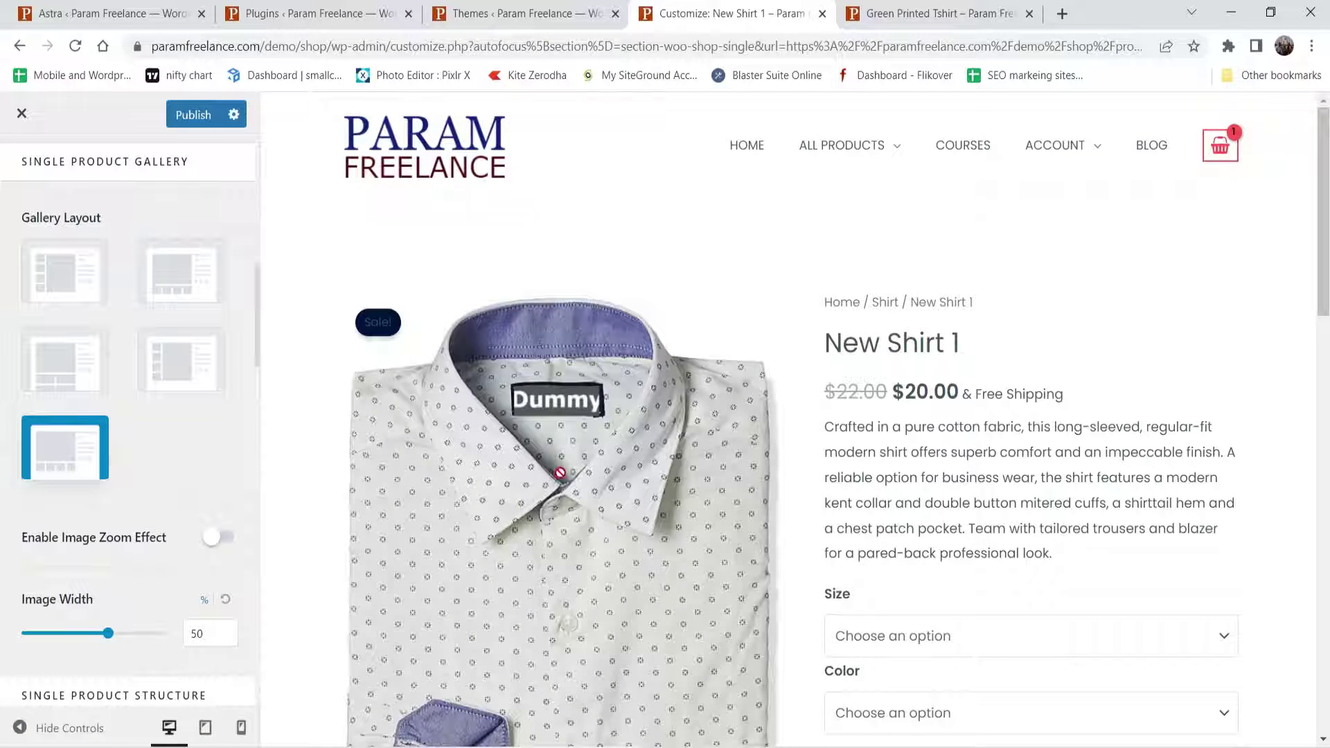
{"action": "scroll", "coordinate": [606, 433], "scroll_direction": "down", "scroll_amount": 1}
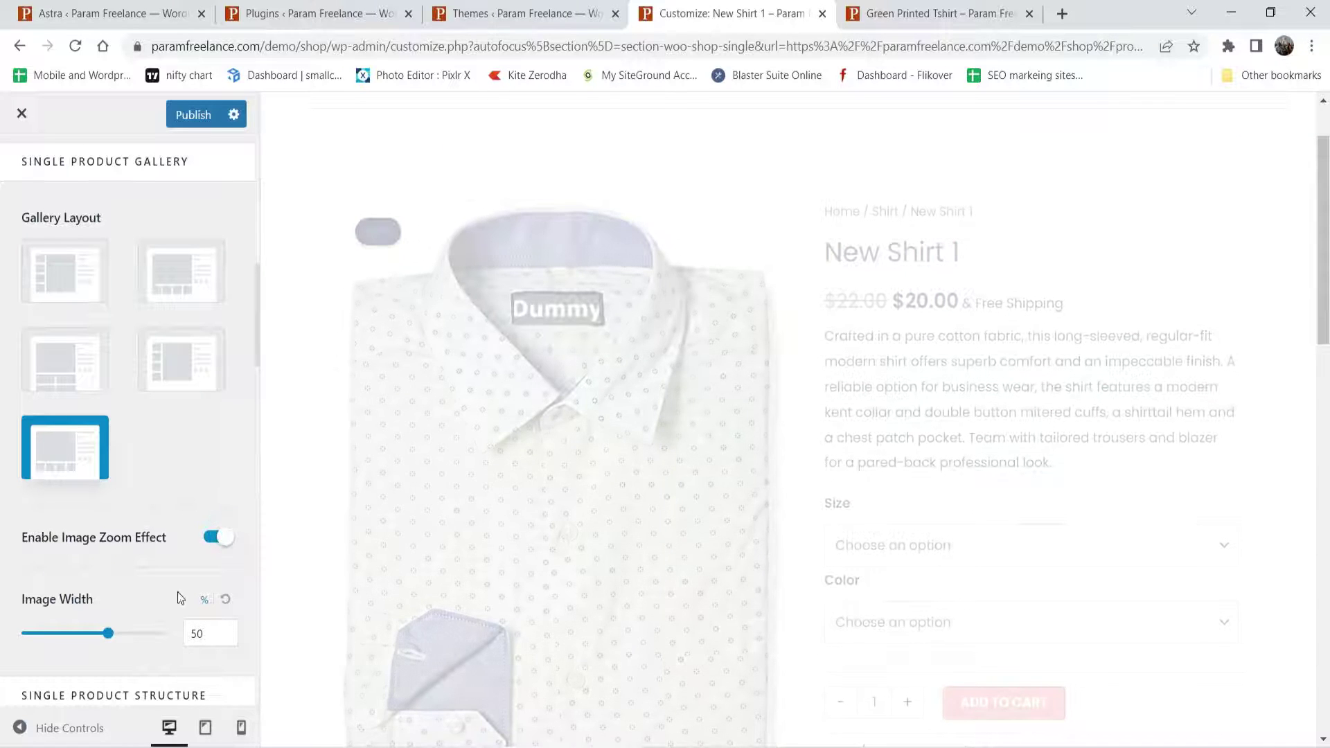
{"action": "scroll", "coordinate": [138, 519], "scroll_direction": "down", "scroll_amount": 3}
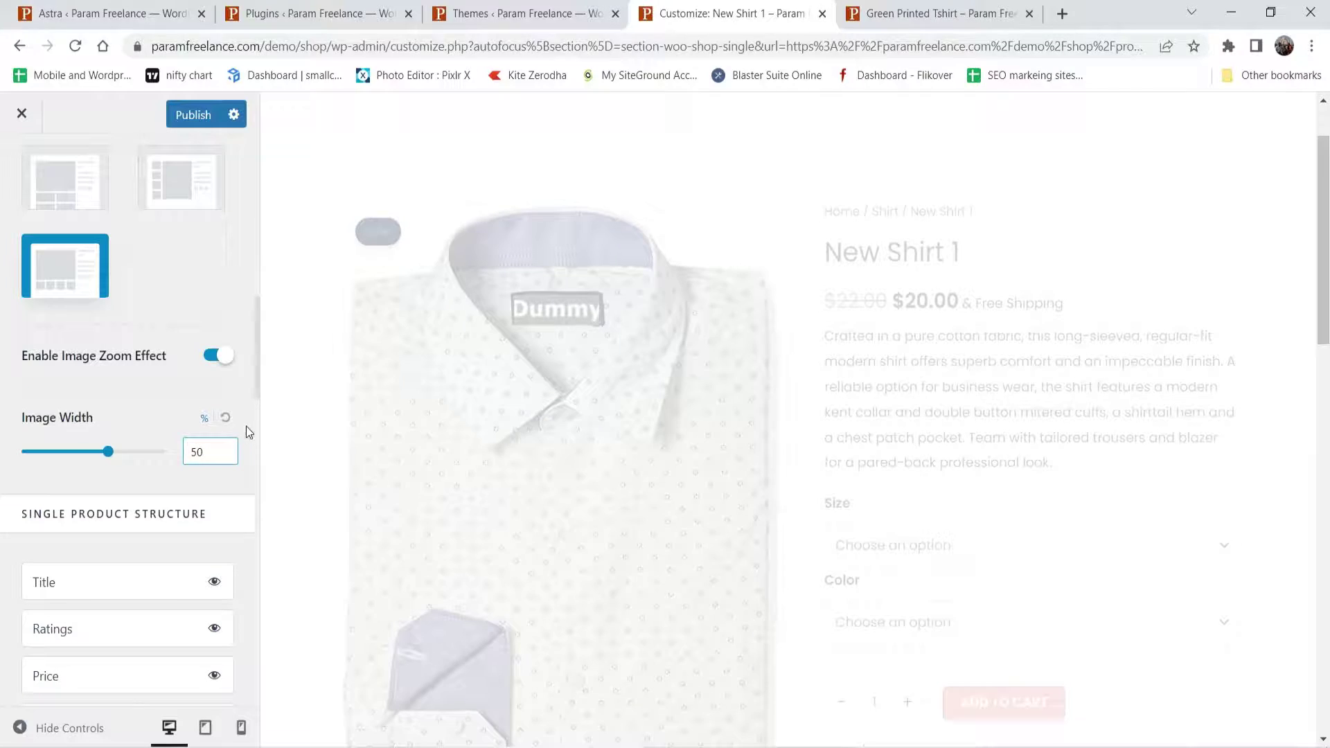
{"action": "scroll", "coordinate": [145, 401], "scroll_direction": "down", "scroll_amount": 3}
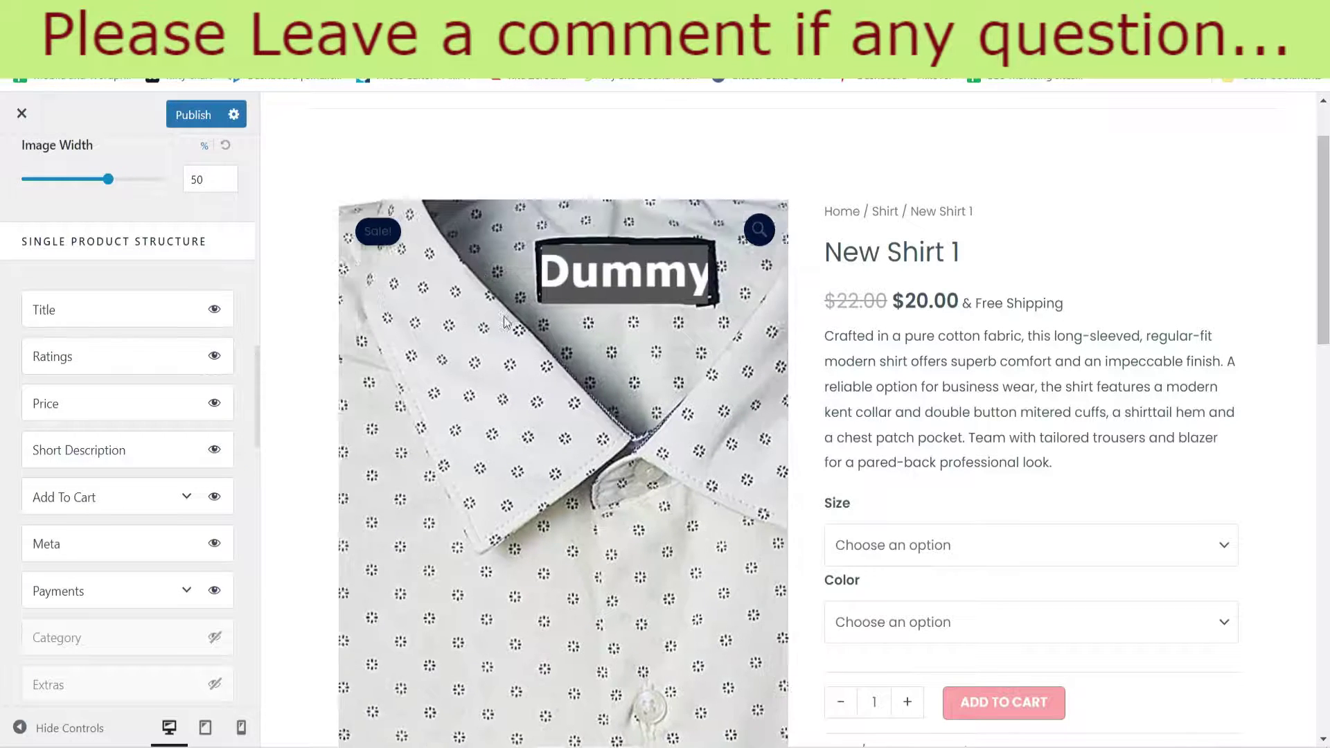
{"action": "scroll", "coordinate": [217, 348], "scroll_direction": "up", "scroll_amount": 3}
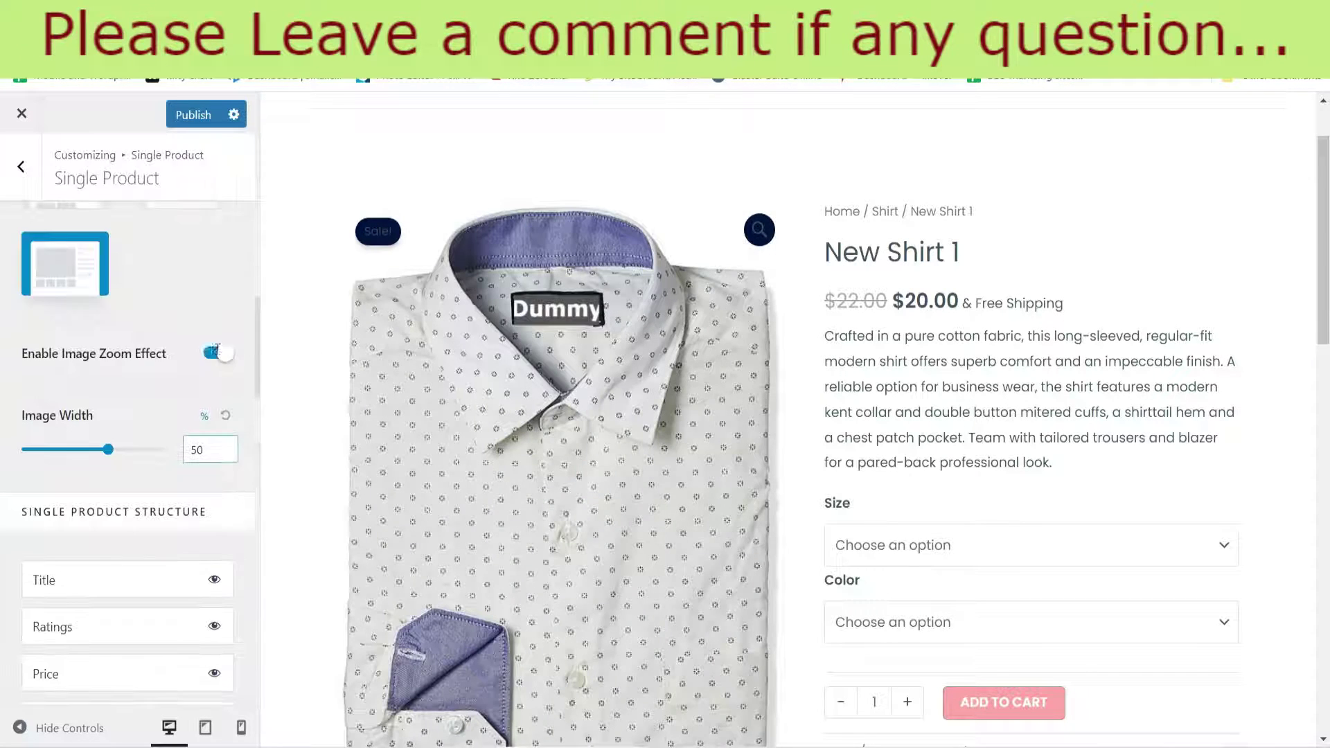
{"action": "scroll", "coordinate": [140, 428], "scroll_direction": "down", "scroll_amount": 3}
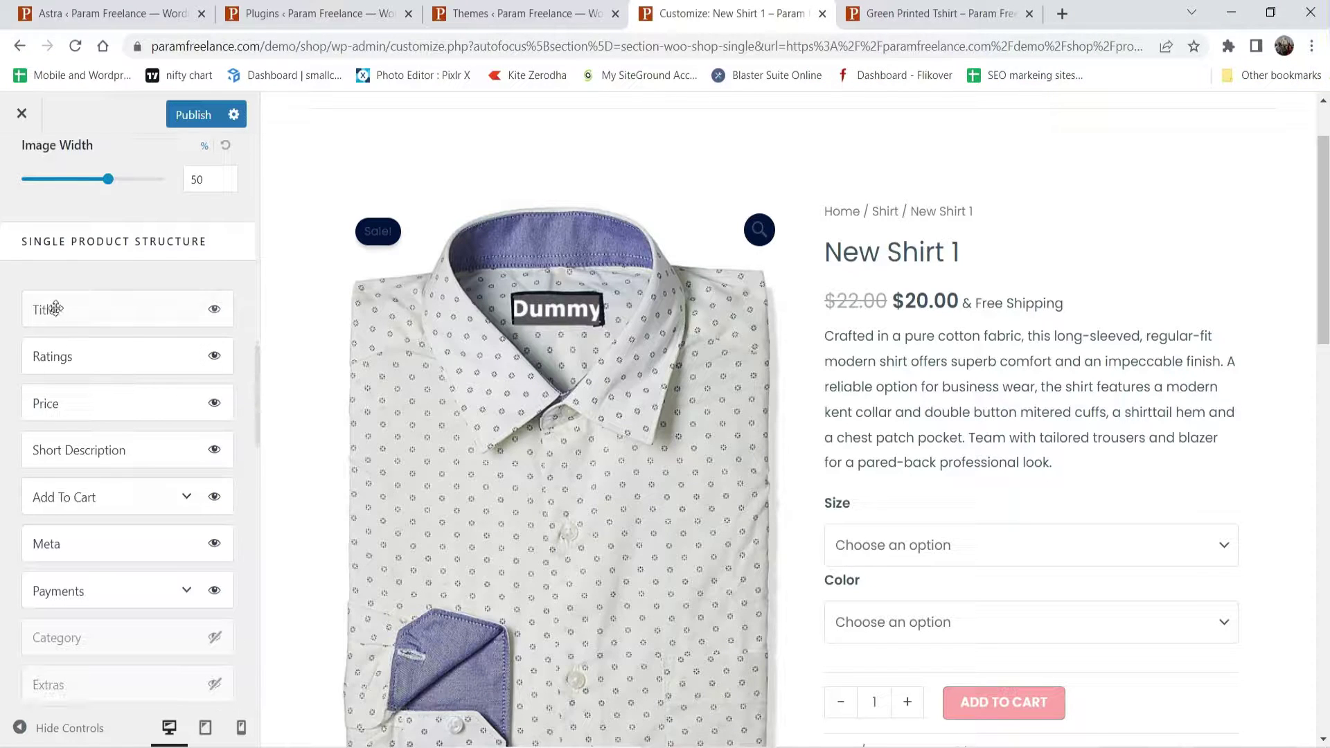
{"action": "scroll", "coordinate": [97, 308], "scroll_direction": "down", "scroll_amount": 3}
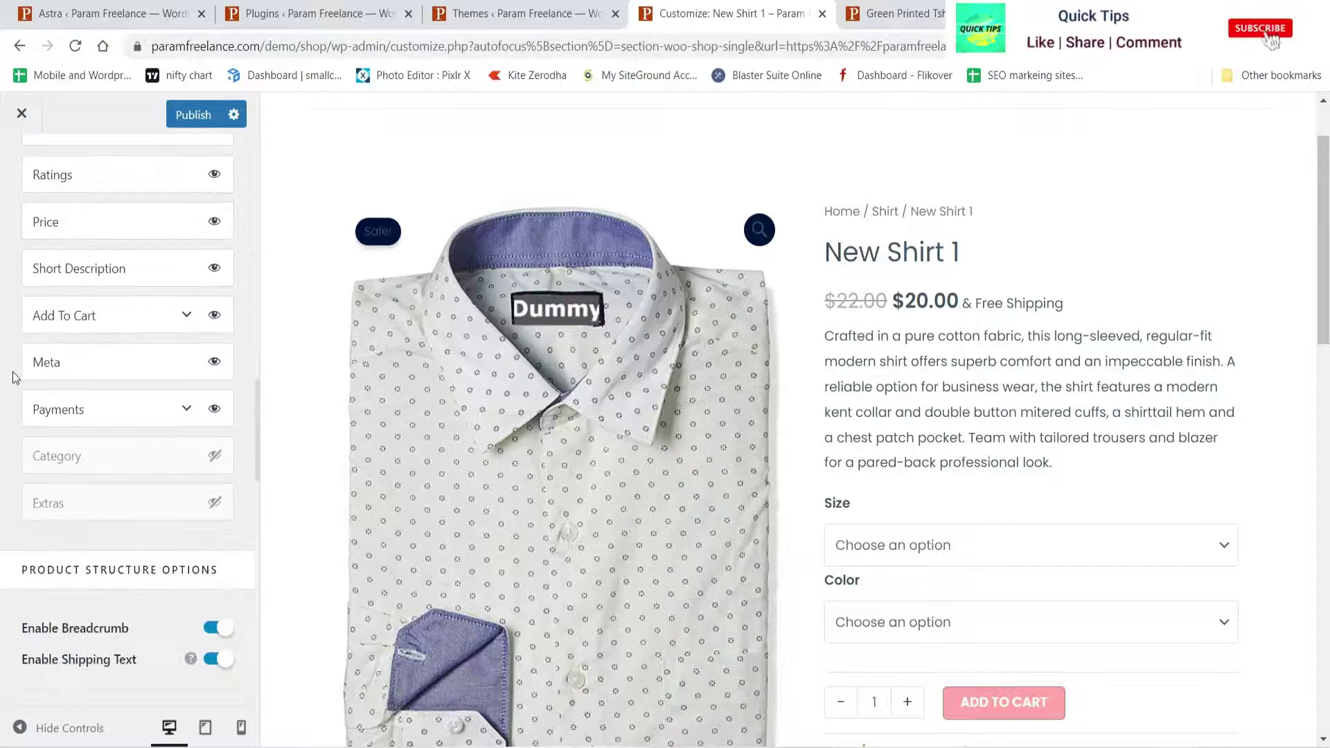
{"action": "scroll", "coordinate": [2, 364], "scroll_direction": "up", "scroll_amount": 1}
{"action": "scroll", "coordinate": [173, 328], "scroll_direction": "down", "scroll_amount": 5}
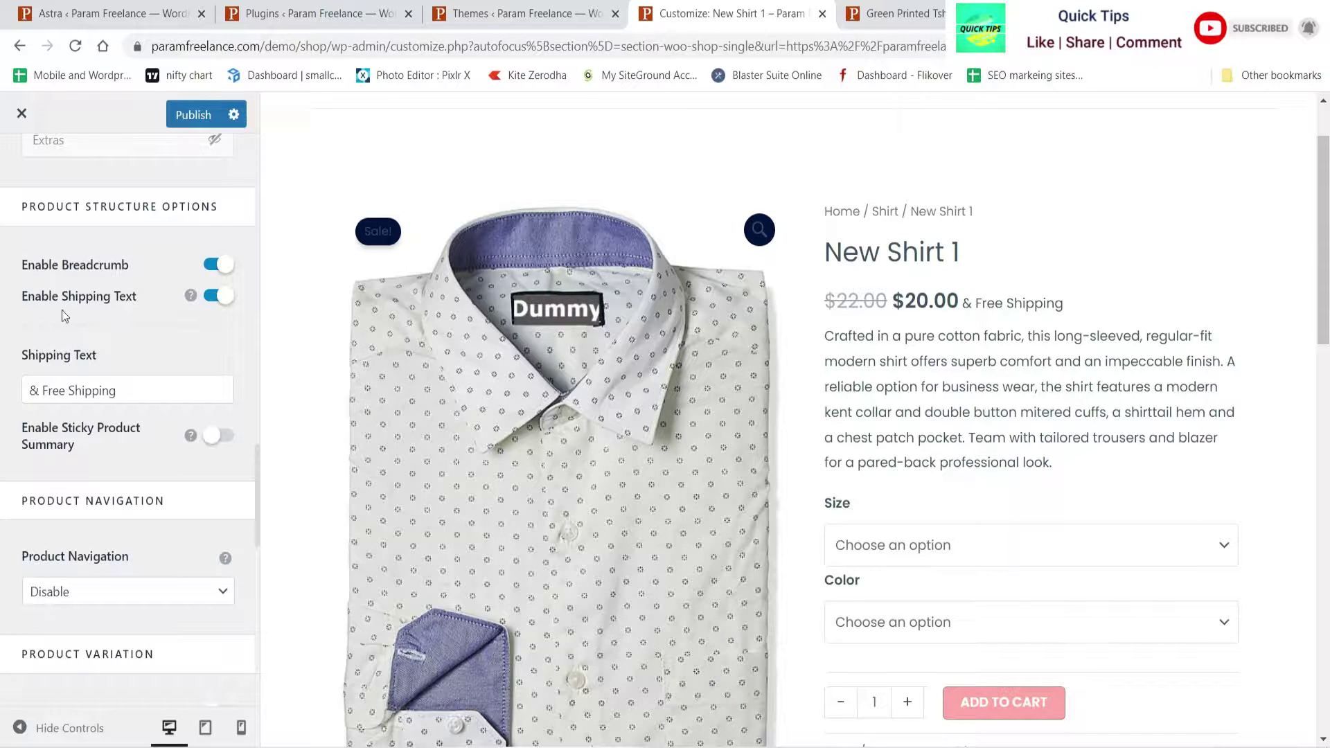
- Set Product Navigation to the Circle style
{"action": "scroll", "coordinate": [24, 451], "scroll_direction": "down", "scroll_amount": 1}
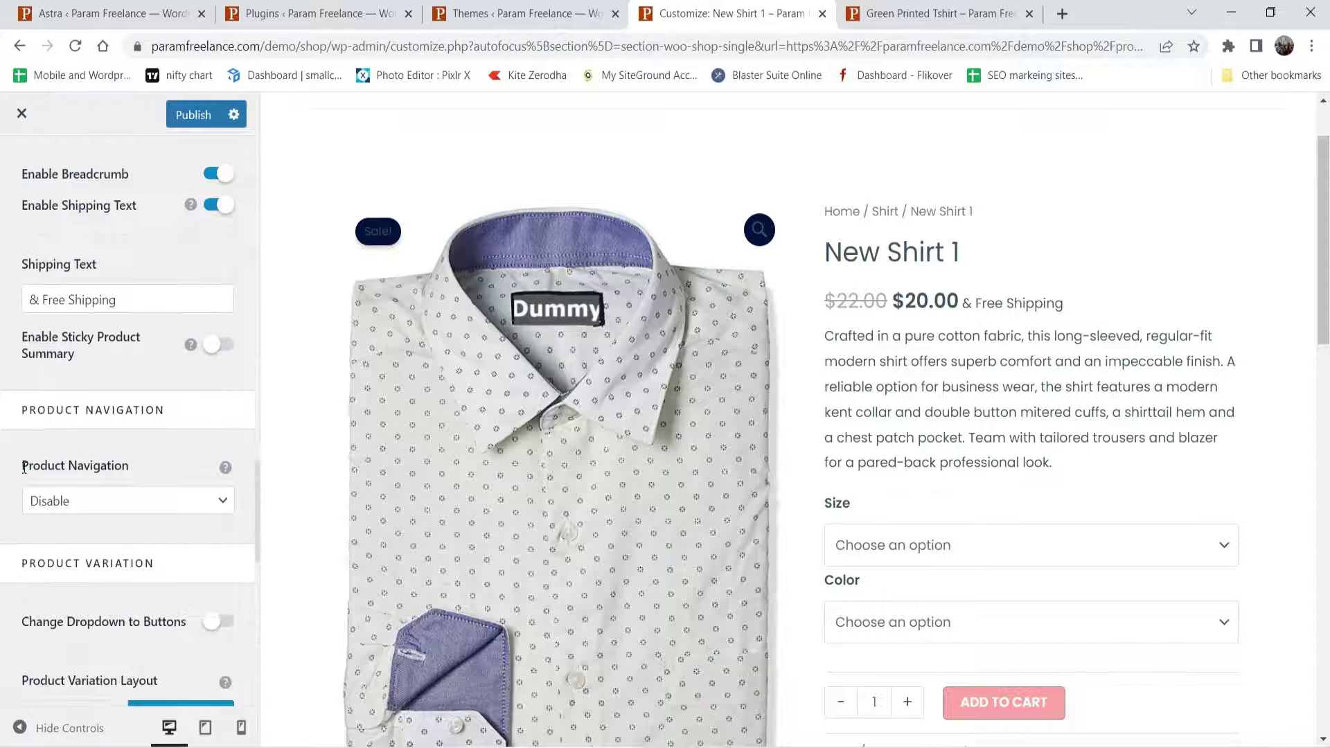
{"action": "scroll", "coordinate": [24, 451], "scroll_direction": "down", "scroll_amount": 3}
{"action": "scroll", "coordinate": [72, 255], "scroll_direction": "up", "scroll_amount": 1}
{"action": "mouse_move", "coordinate": [227, 287]}
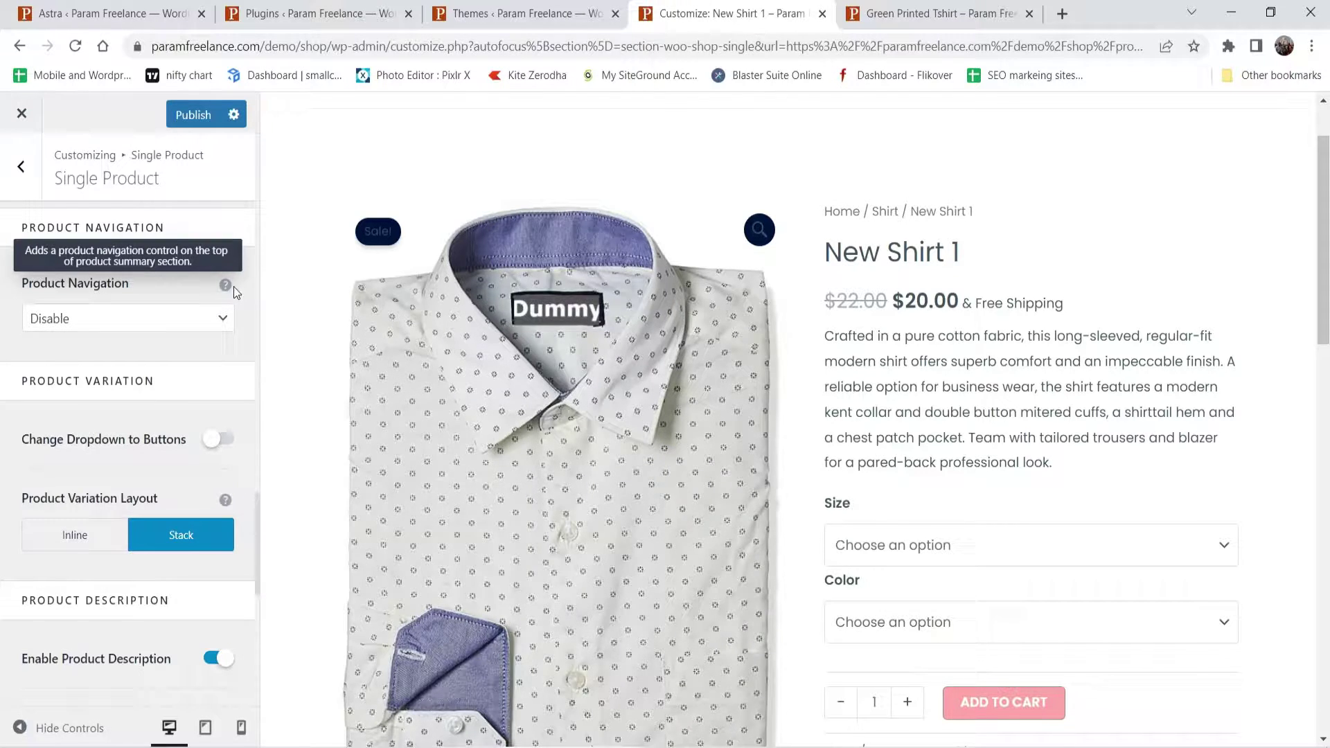
{"action": "left_click", "coordinate": [138, 318]}
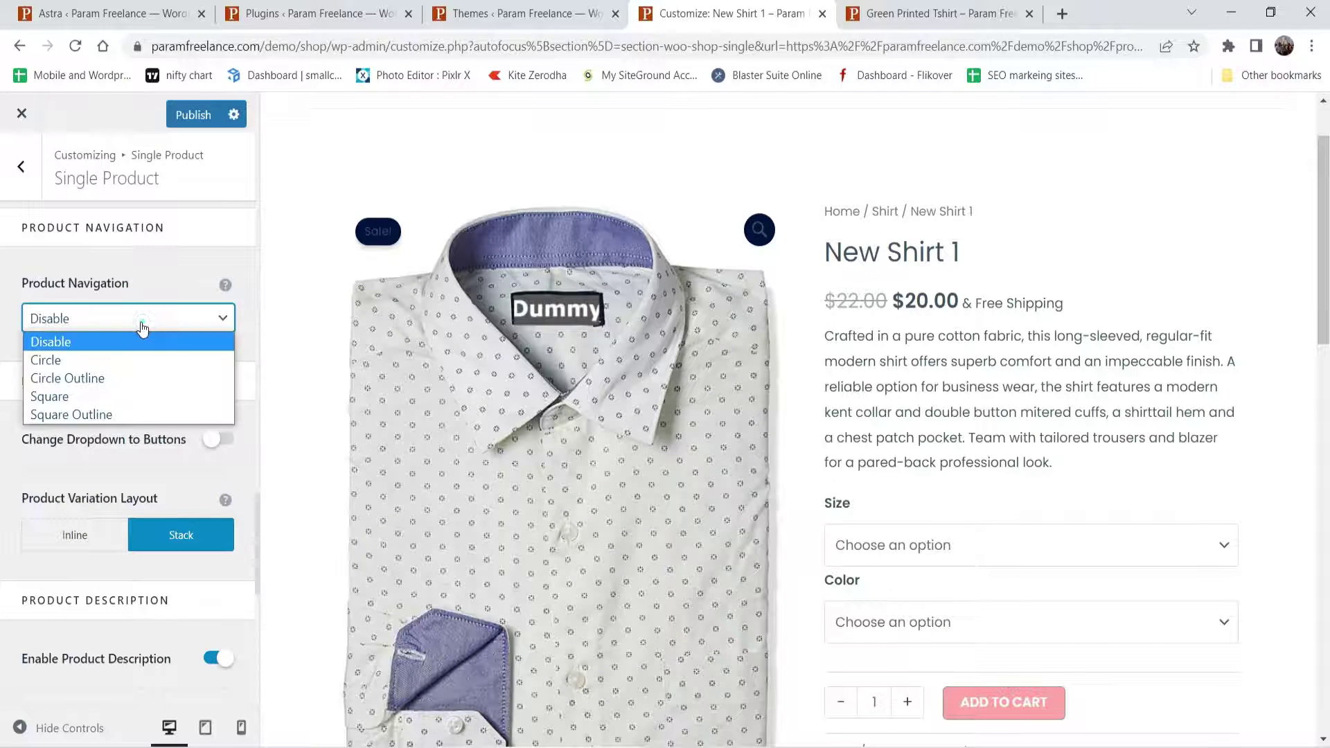
{"action": "left_click", "coordinate": [111, 367]}
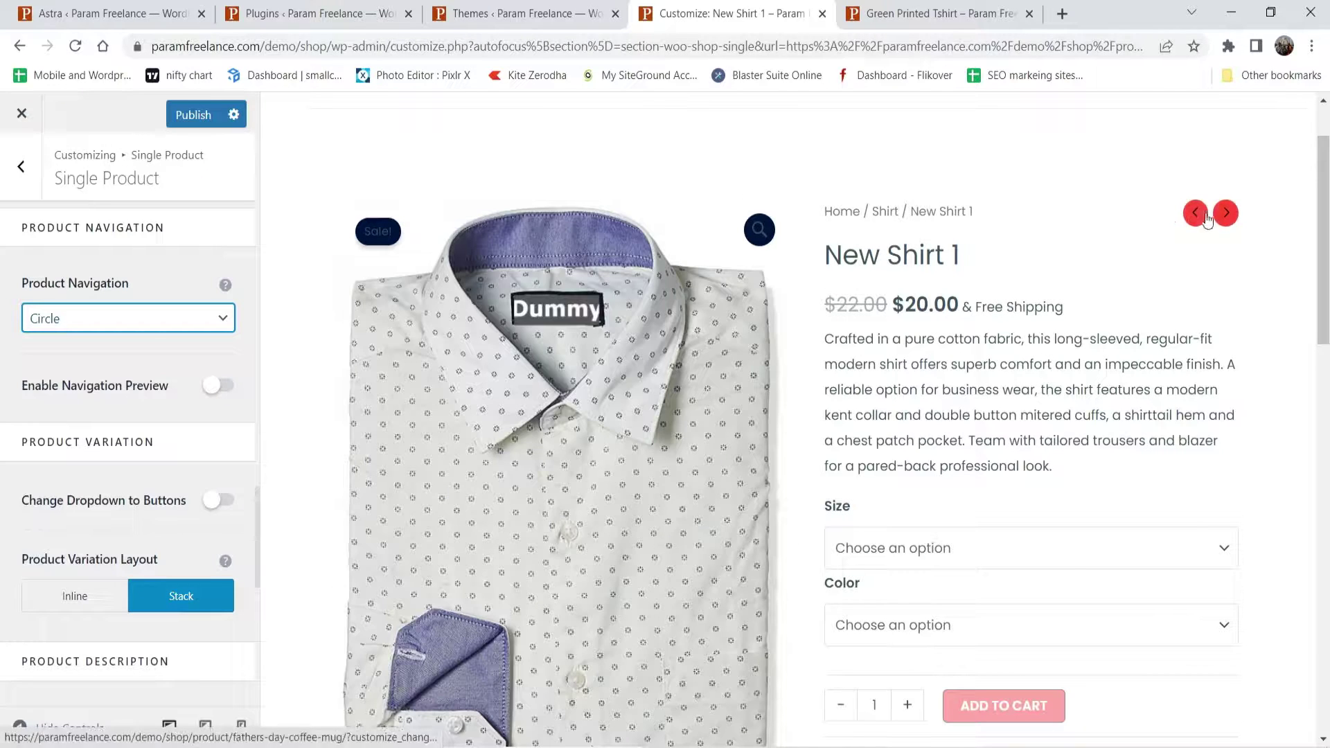
- Test the circular arrows by going to the next product and back to the previous one
{"action": "left_click", "coordinate": [1227, 214]}
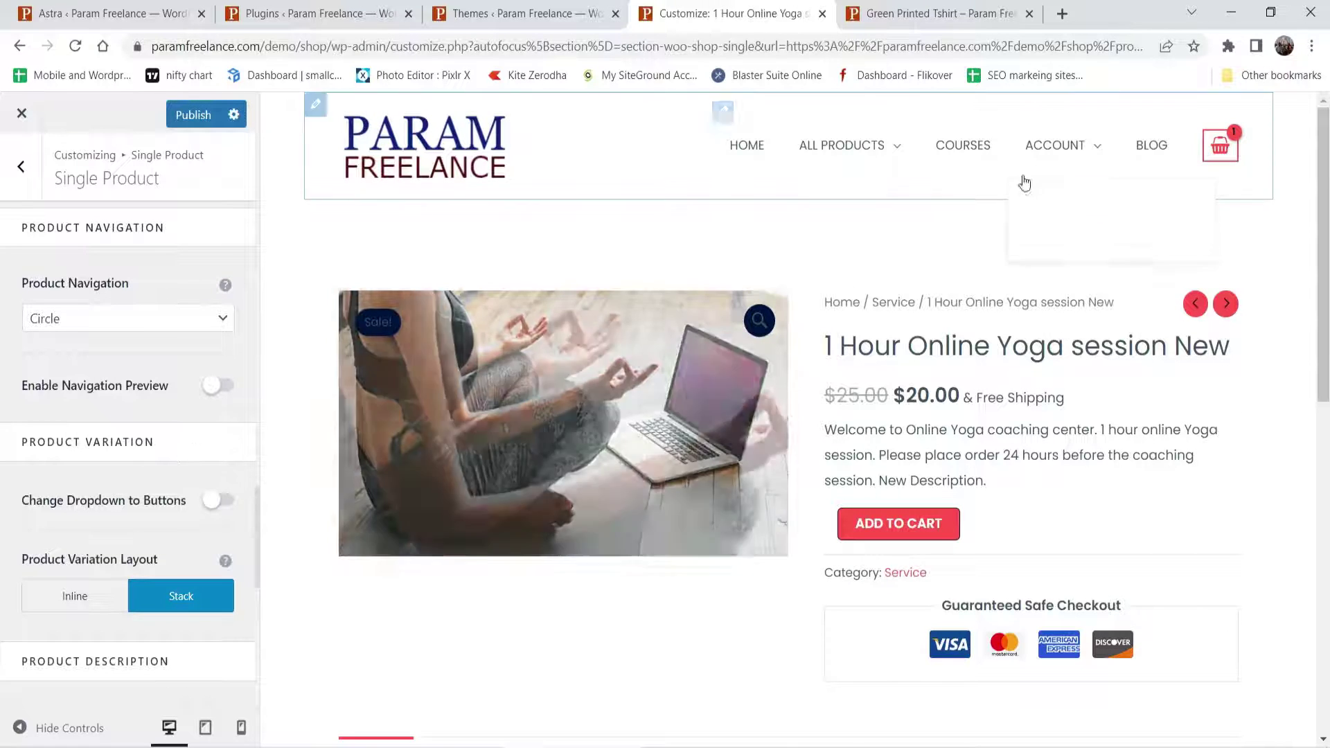
{"action": "left_click", "coordinate": [1192, 305]}
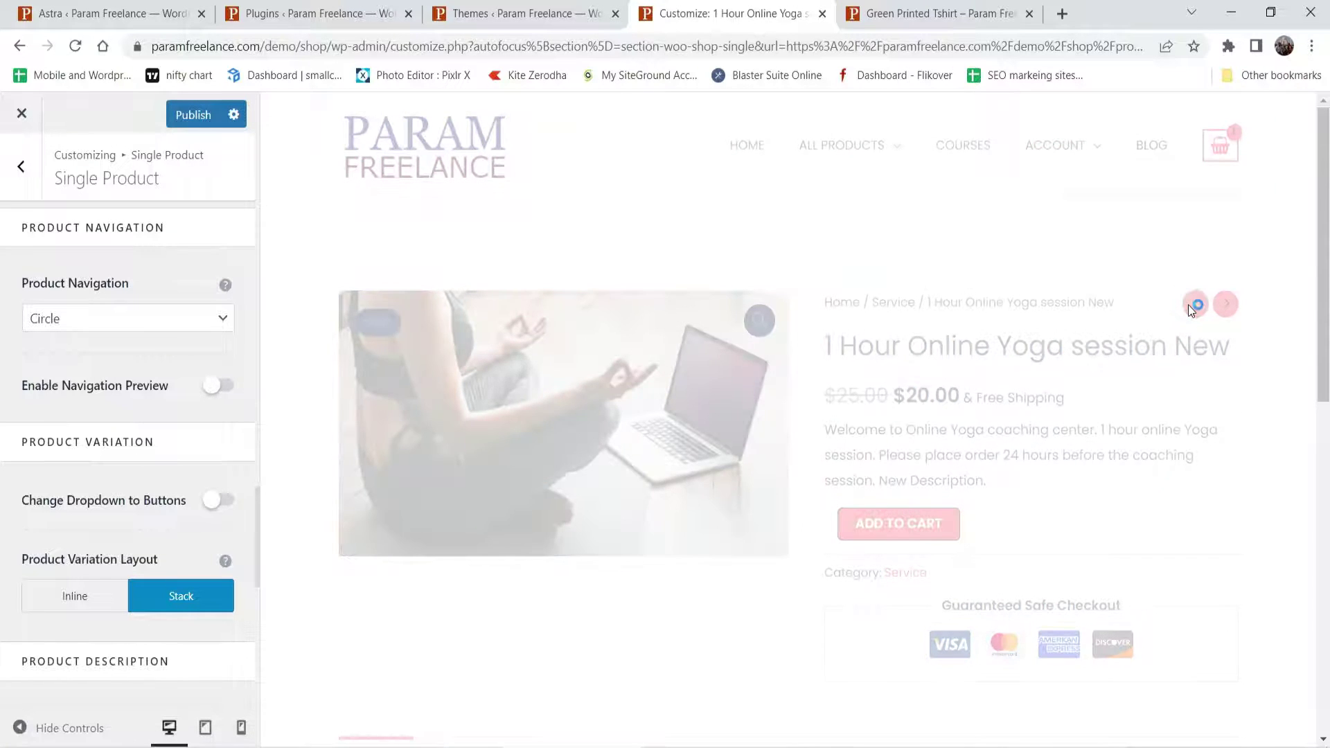
{"action": "scroll", "coordinate": [12, 385], "scroll_direction": "down", "scroll_amount": 1}
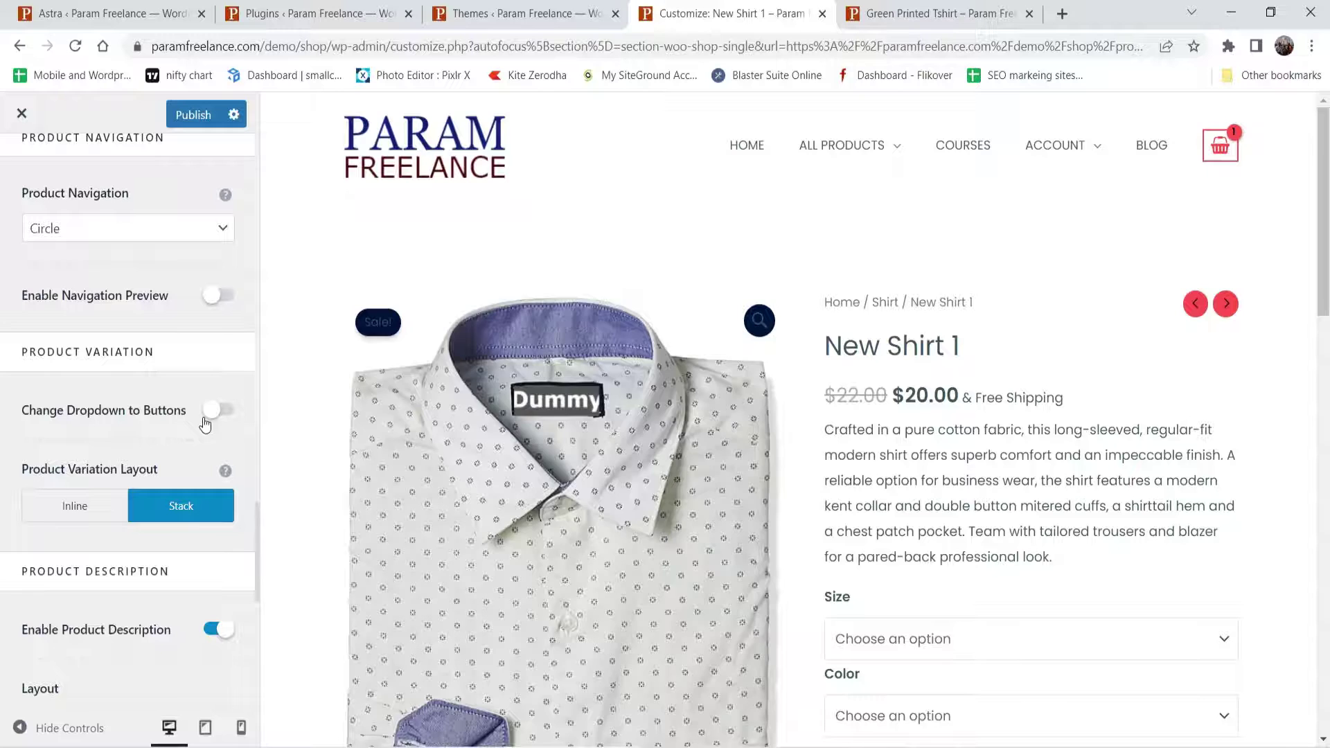
- Turn on Change Dropdown to Buttons, try the Inline layout, then keep Stack layout
{"action": "scroll", "coordinate": [1046, 386], "scroll_direction": "down", "scroll_amount": 1}
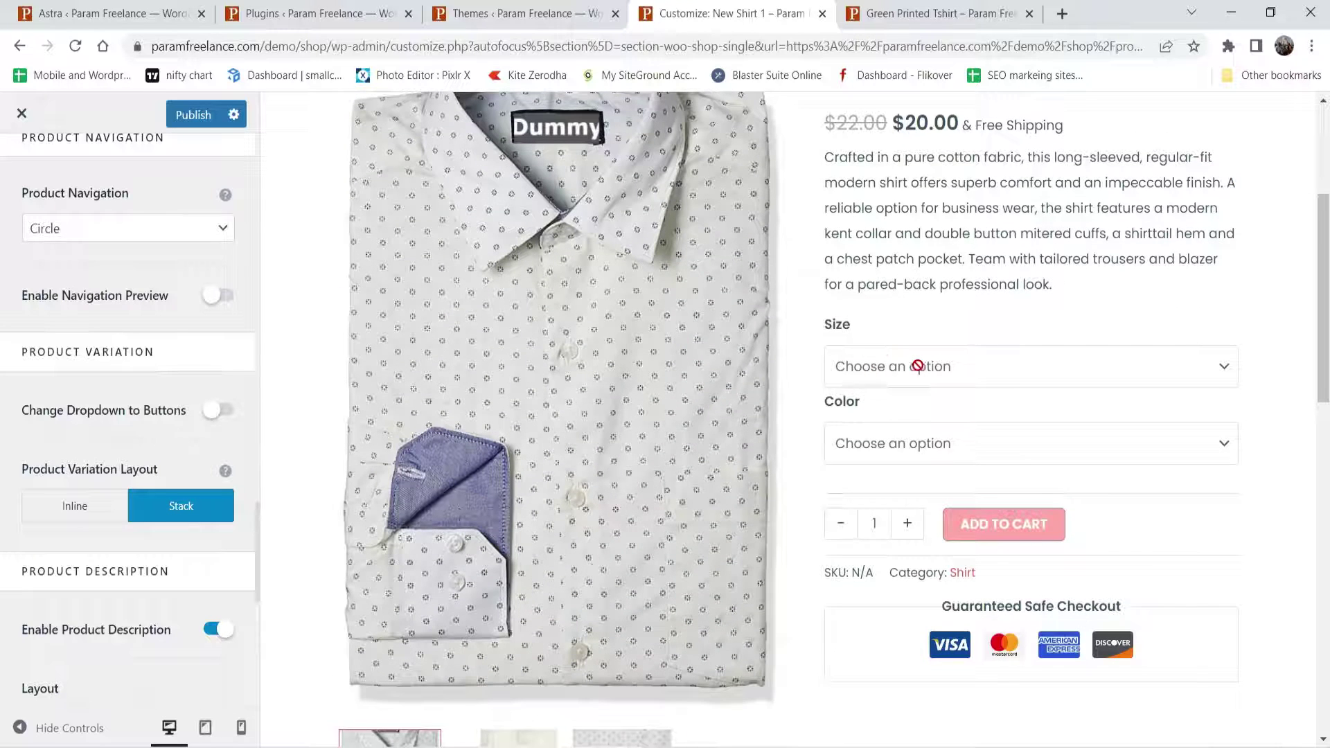
{"action": "left_click", "coordinate": [932, 439]}
{"action": "left_click", "coordinate": [937, 436]}
{"action": "left_click", "coordinate": [217, 413]}
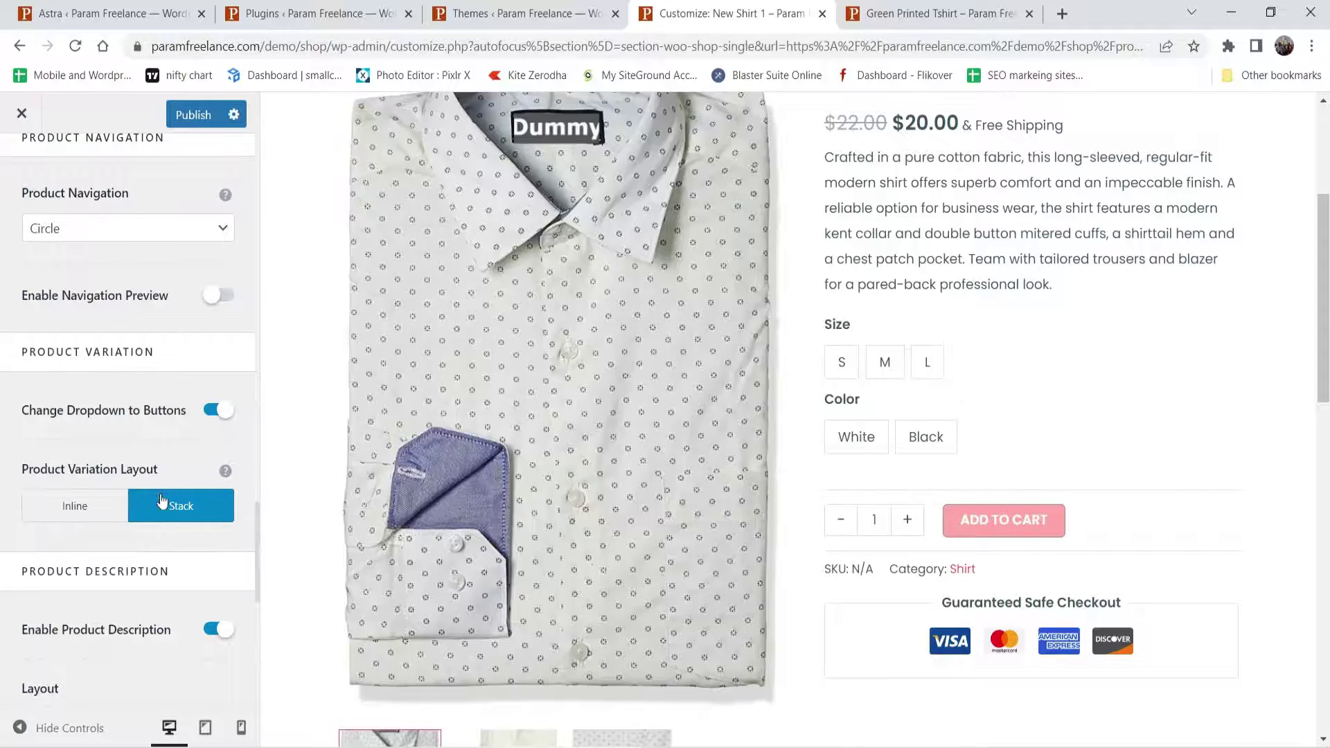
{"action": "left_click", "coordinate": [86, 508]}
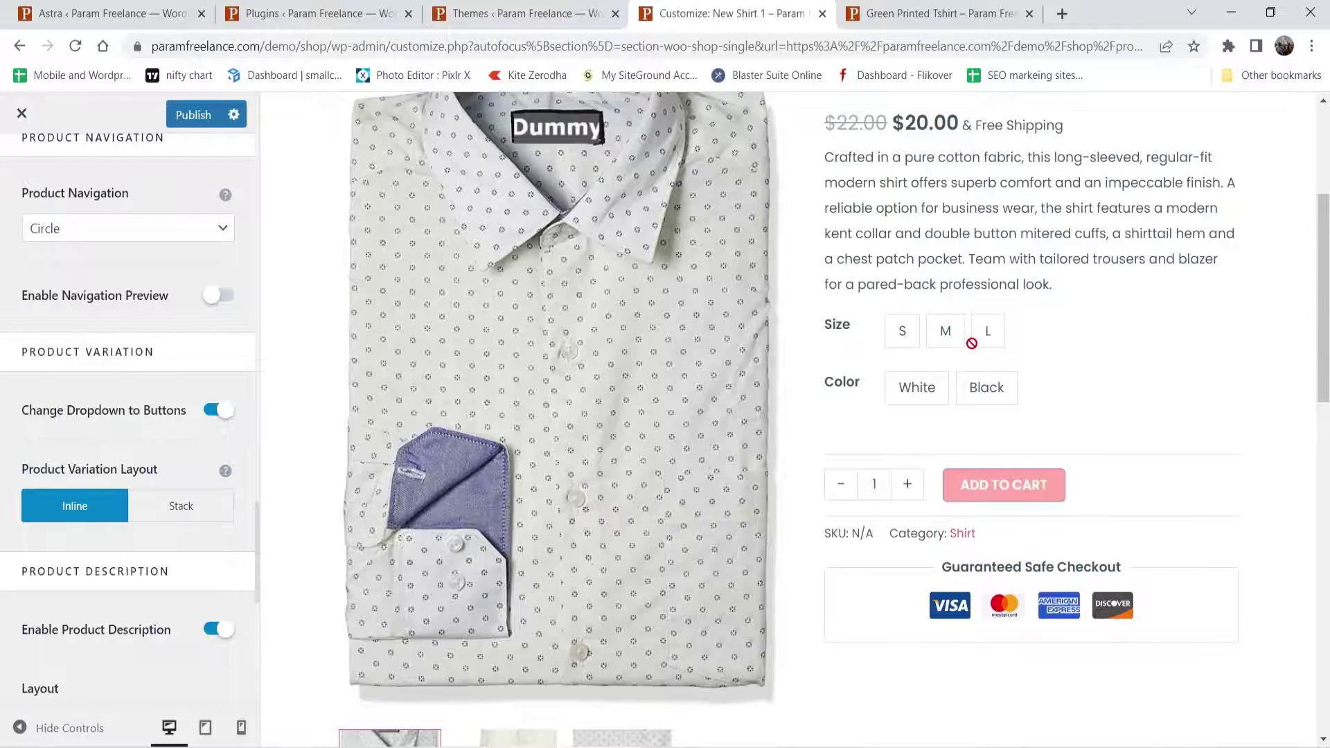
{"action": "left_click", "coordinate": [186, 500]}
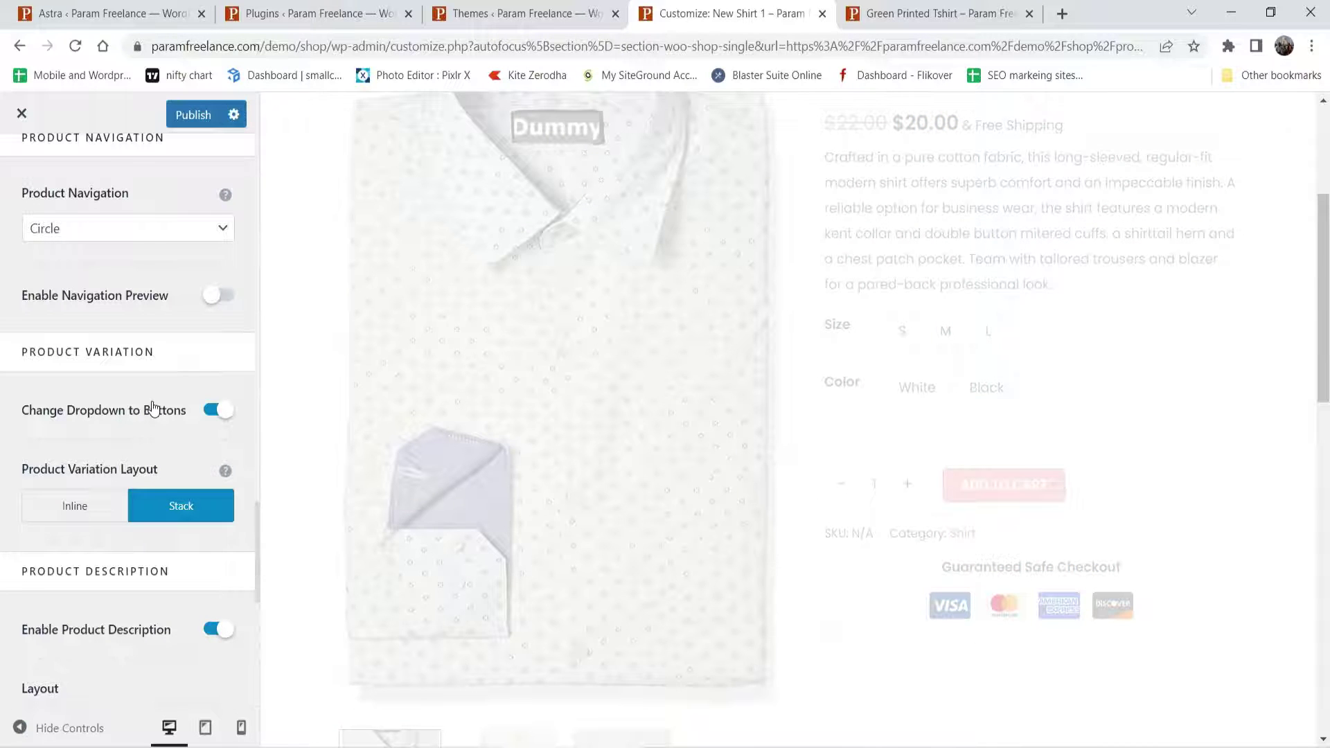
- Switch the product description layout to Vertical, then to Accordion
{"action": "scroll", "coordinate": [145, 396], "scroll_direction": "down", "scroll_amount": 4}
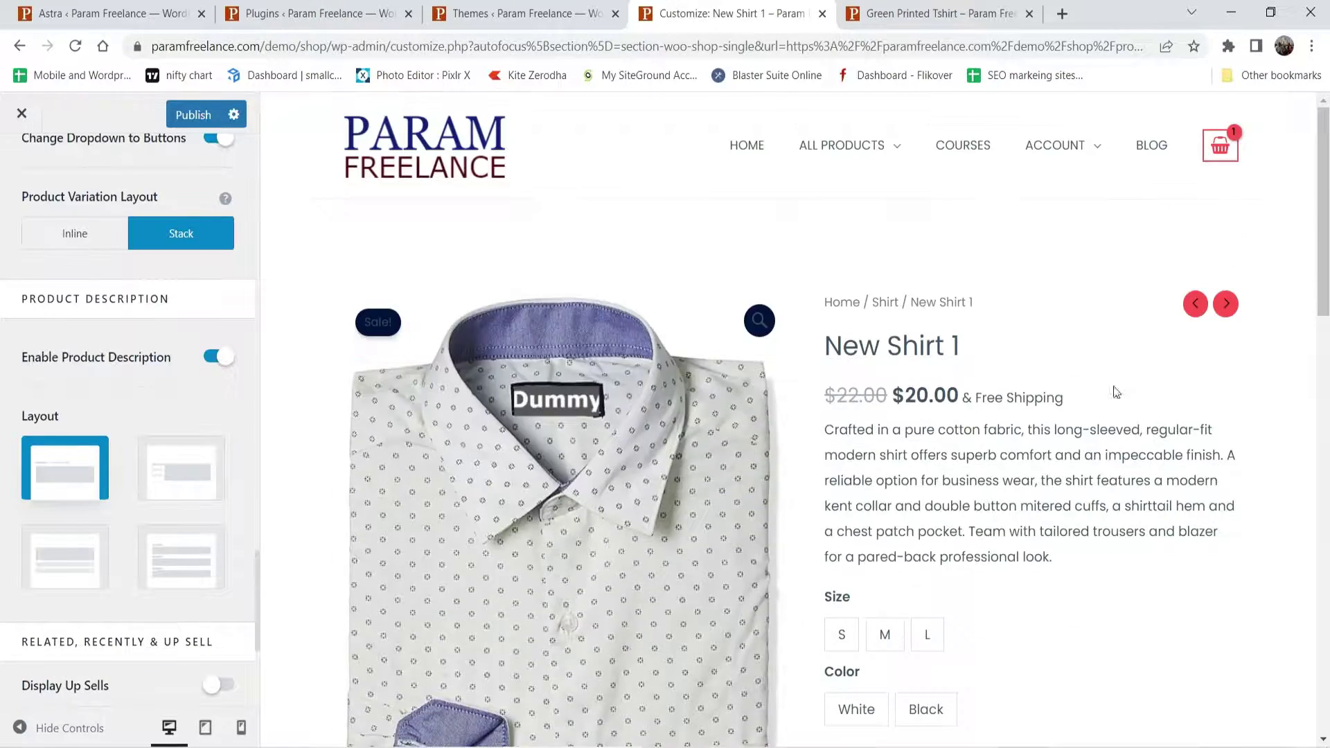
{"action": "scroll", "coordinate": [1037, 480], "scroll_direction": "down", "scroll_amount": 8}
{"action": "scroll", "coordinate": [961, 431], "scroll_direction": "up", "scroll_amount": 4}
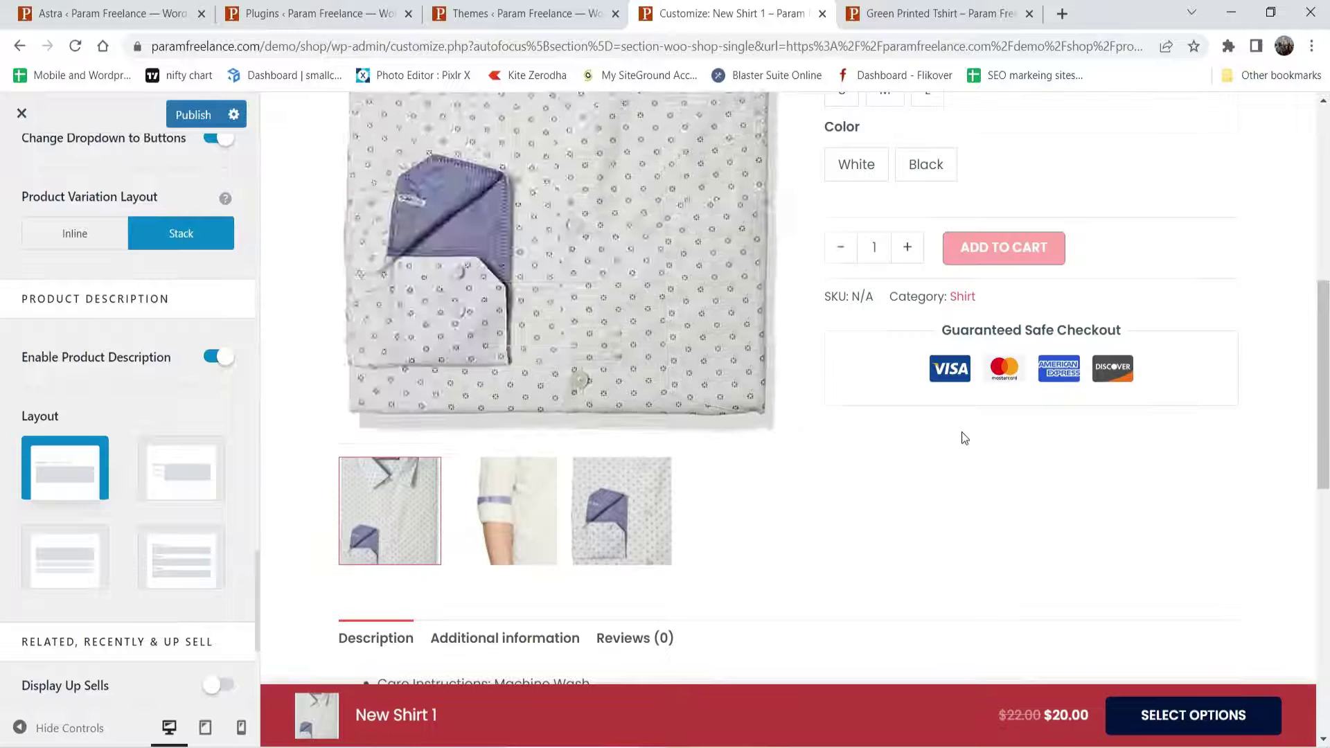
{"action": "left_click", "coordinate": [175, 473]}
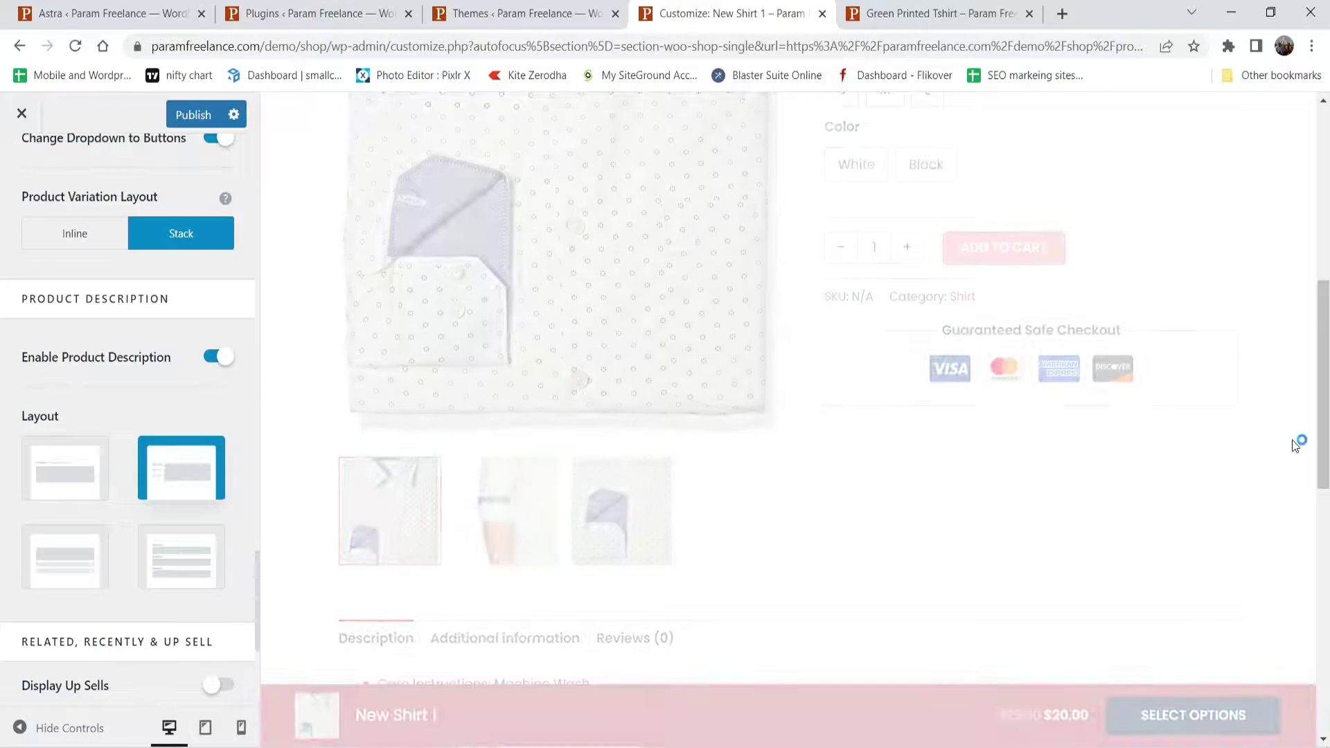
{"action": "scroll", "coordinate": [1134, 397], "scroll_direction": "down", "scroll_amount": 4}
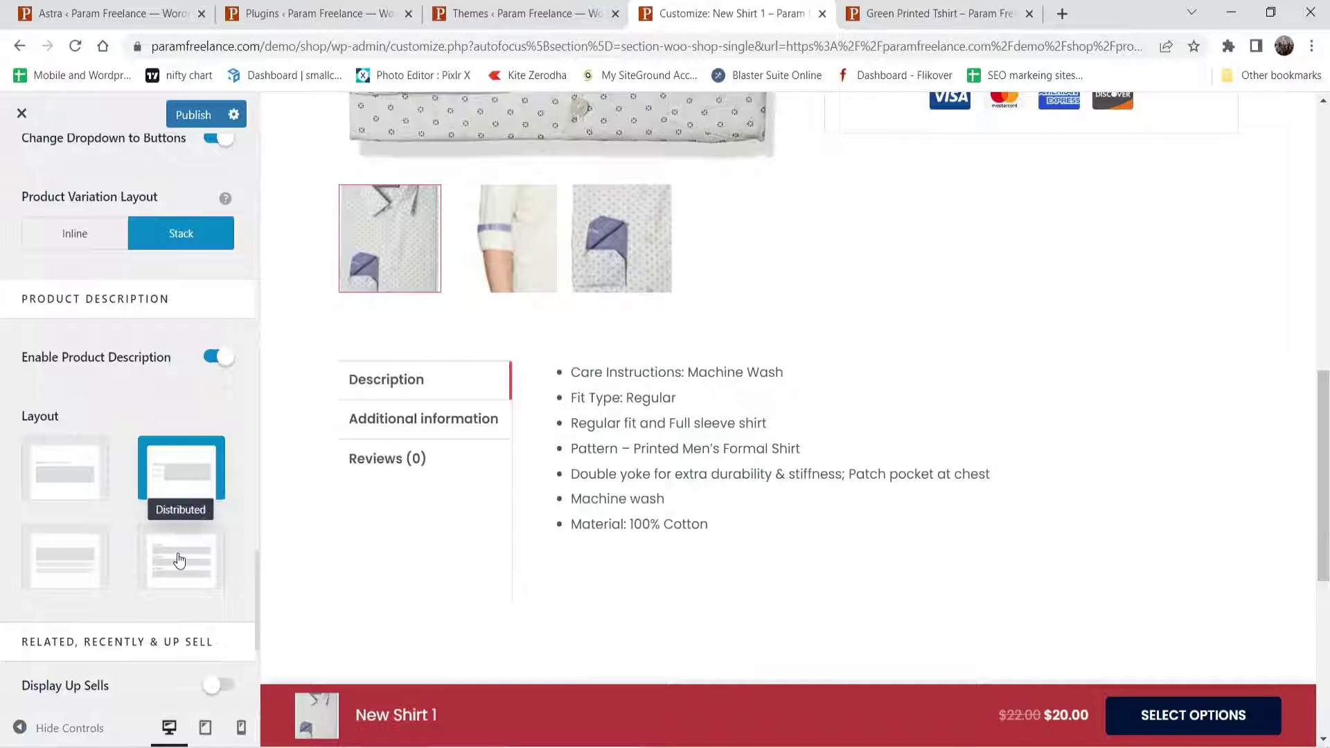
{"action": "left_click", "coordinate": [61, 555]}
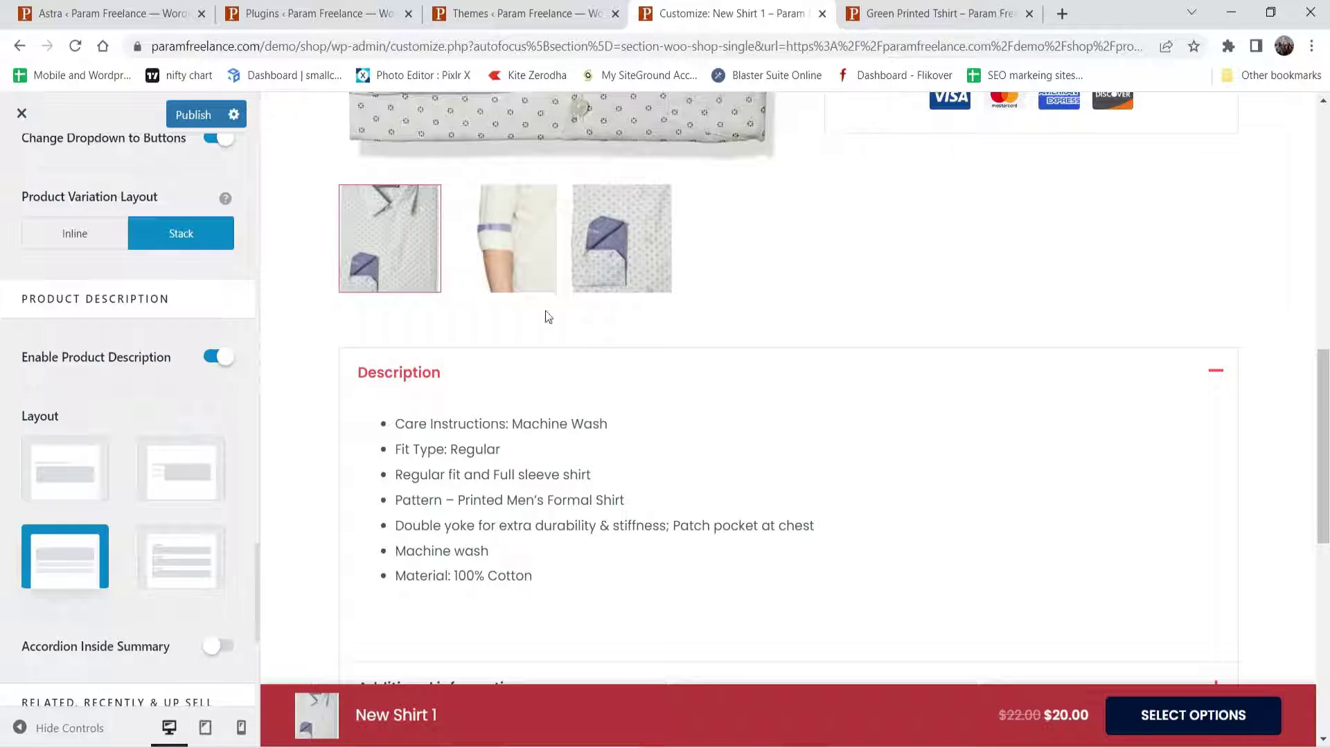
- Test the Description, Additional information and Reviews (0) sections, then return to Horizontal
{"action": "left_click", "coordinate": [1217, 374]}
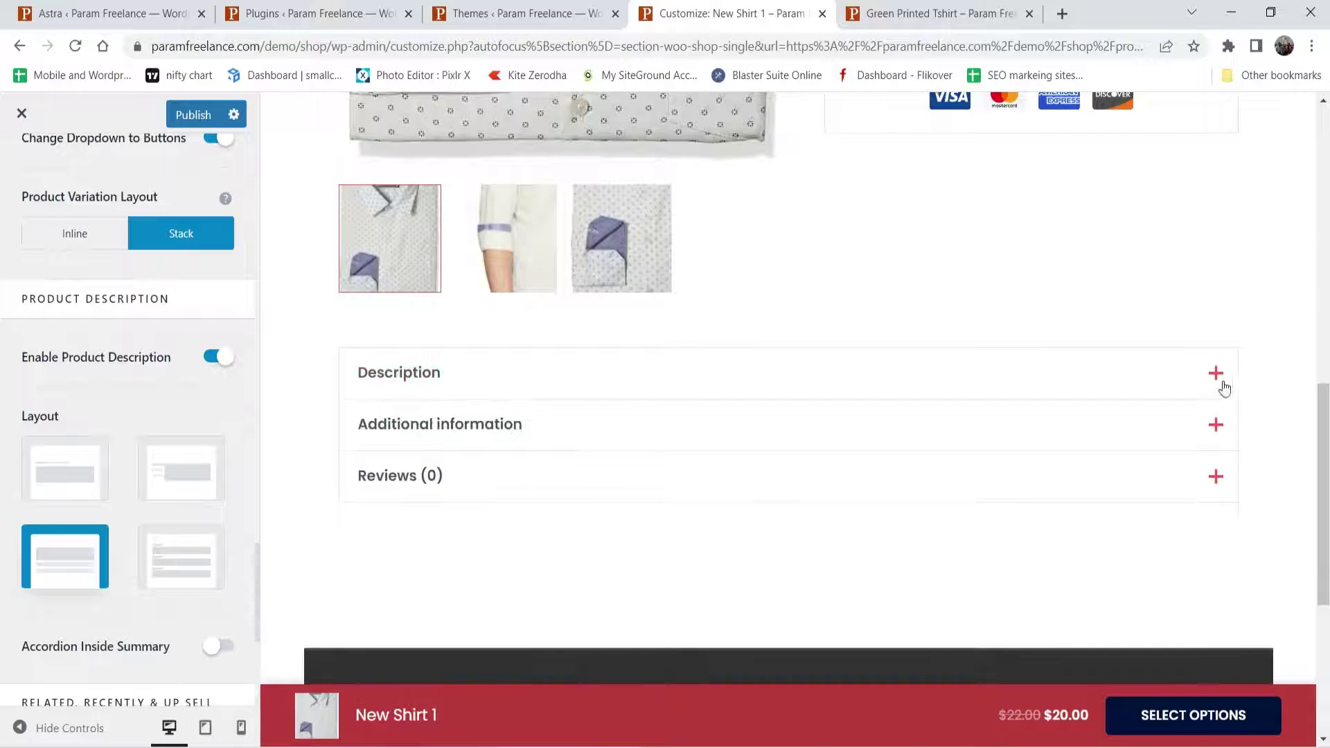
{"action": "left_click", "coordinate": [1220, 425]}
{"action": "left_click", "coordinate": [1221, 429]}
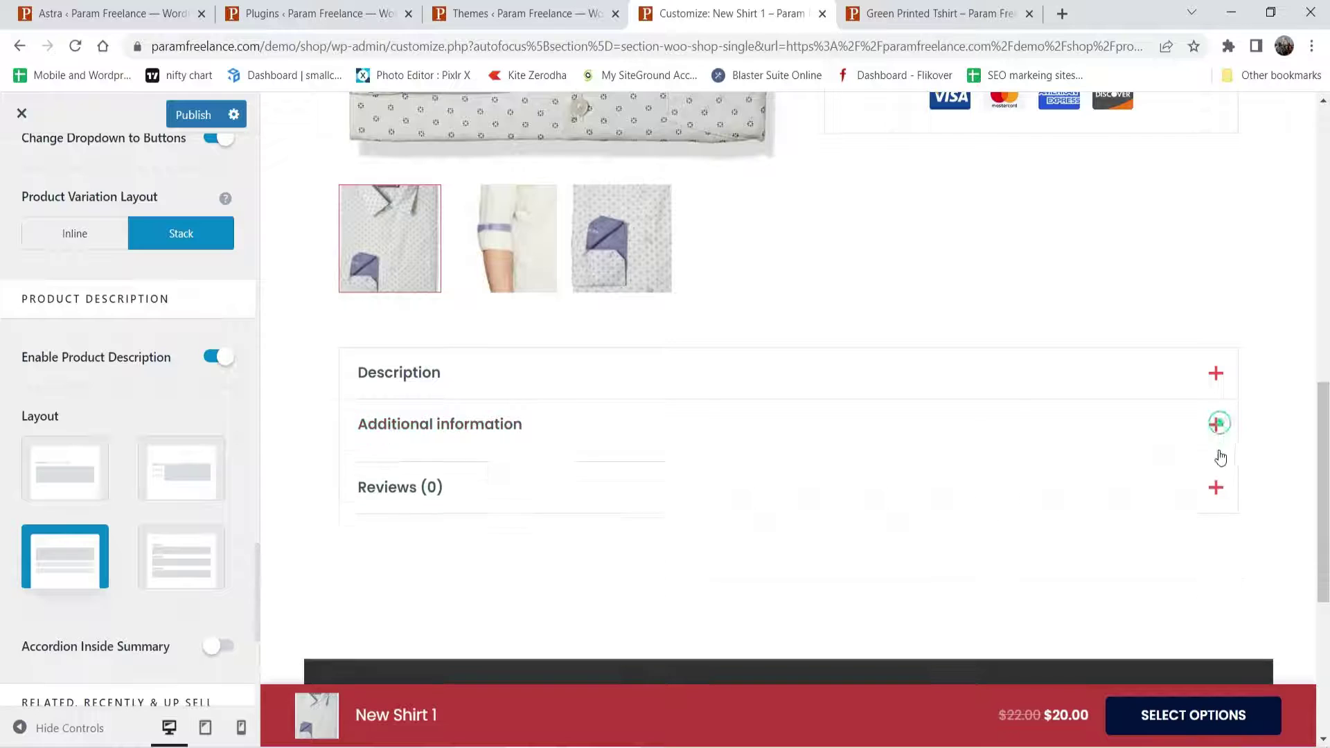
{"action": "left_click", "coordinate": [1215, 471]}
{"action": "left_click", "coordinate": [1217, 472]}
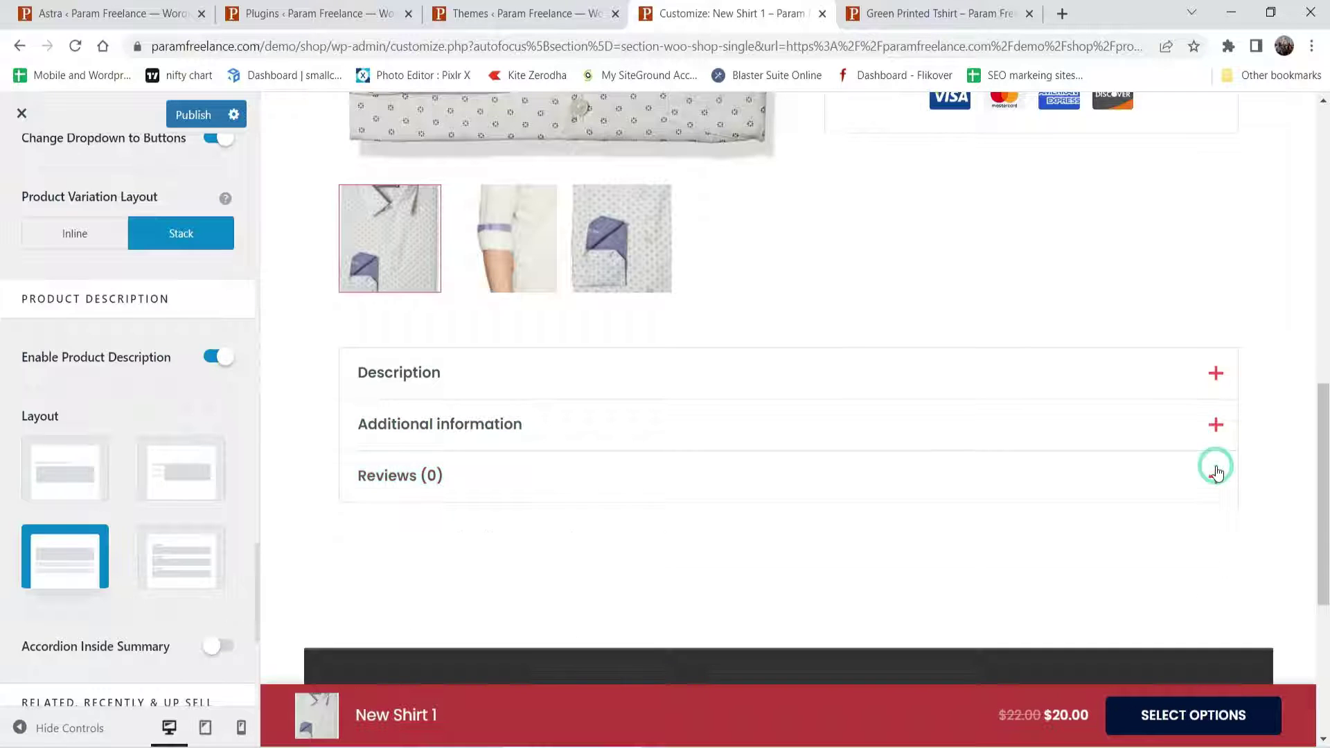
{"action": "left_click", "coordinate": [61, 460]}
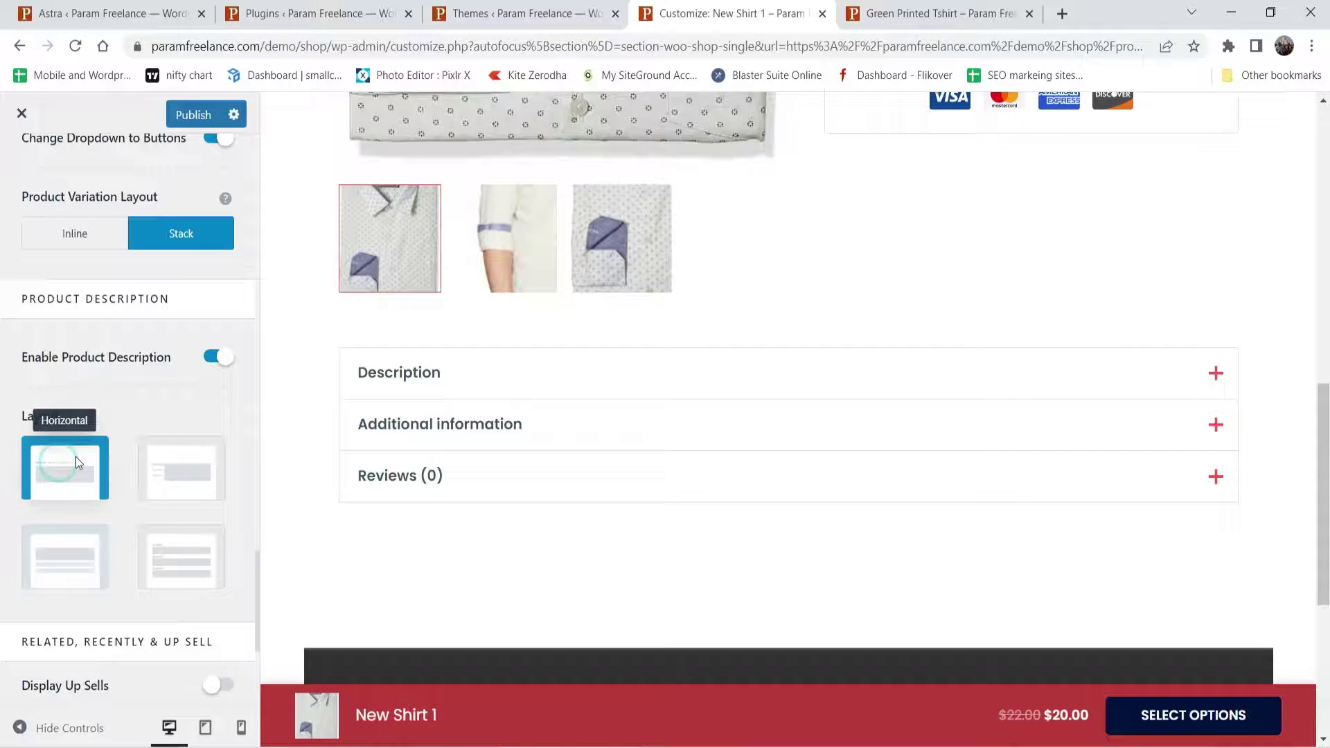
- Enable up-sell products on the single product page
{"action": "scroll", "coordinate": [85, 363], "scroll_direction": "down", "scroll_amount": 4}
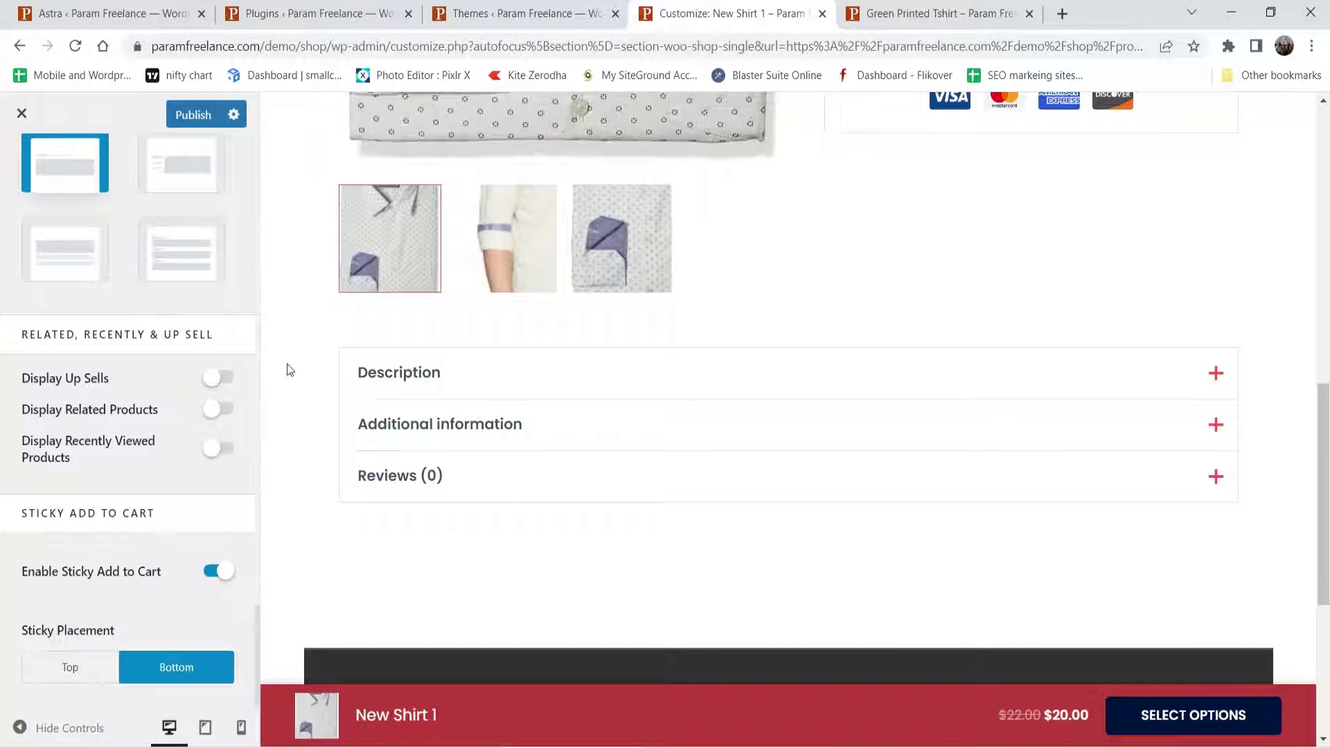
{"action": "scroll", "coordinate": [804, 356], "scroll_direction": "down", "scroll_amount": 5}
{"action": "scroll", "coordinate": [783, 360], "scroll_direction": "up", "scroll_amount": 12}
{"action": "scroll", "coordinate": [373, 292], "scroll_direction": "down", "scroll_amount": 5}
{"action": "left_click", "coordinate": [219, 379]}
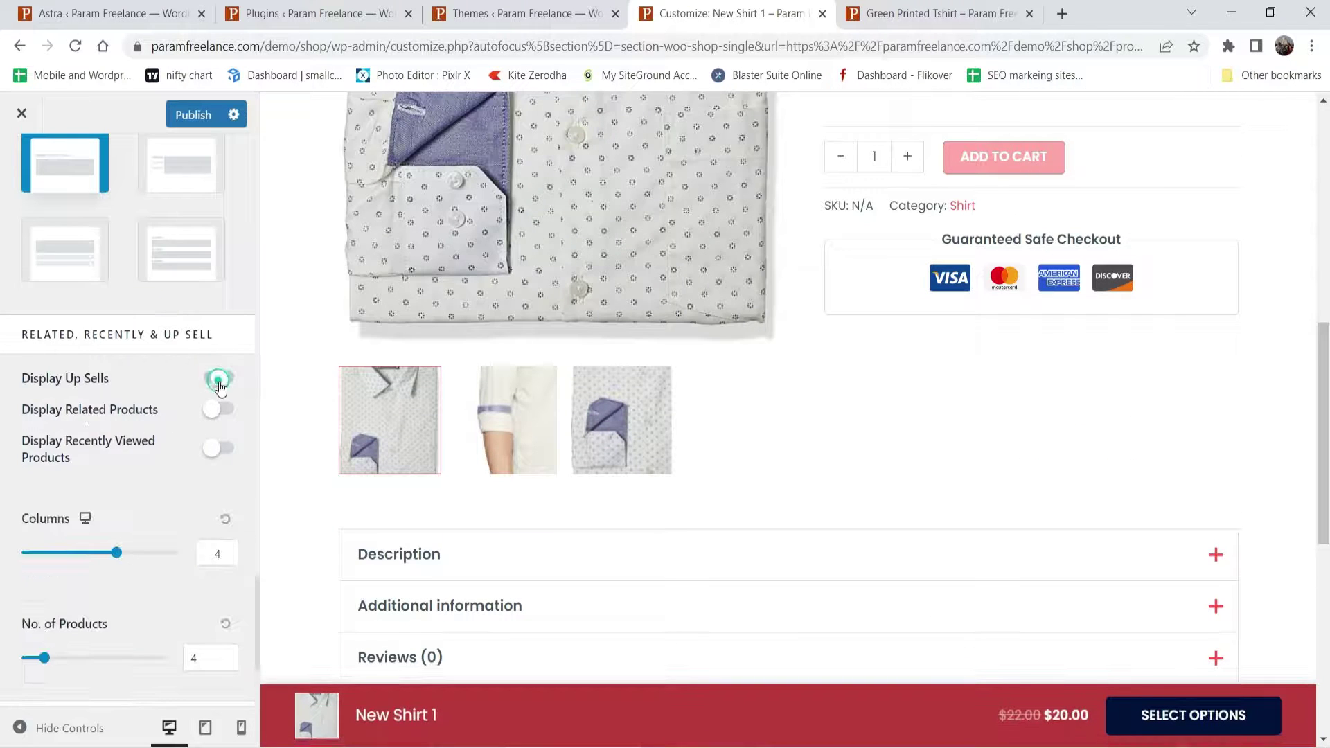
- Enable related products and recently viewed products on the product page
{"action": "scroll", "coordinate": [769, 388], "scroll_direction": "down", "scroll_amount": 5}
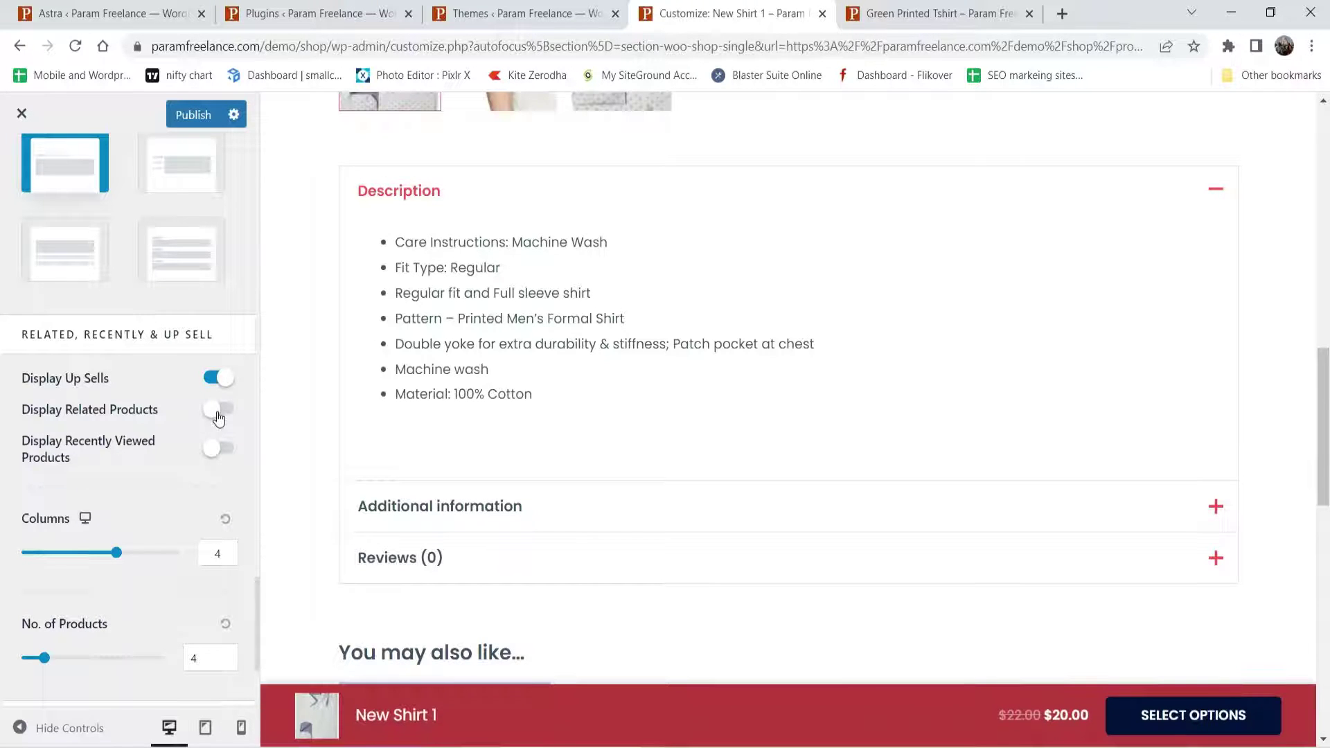
{"action": "scroll", "coordinate": [831, 335], "scroll_direction": "down", "scroll_amount": 5}
{"action": "scroll", "coordinate": [457, 436], "scroll_direction": "down", "scroll_amount": 3}
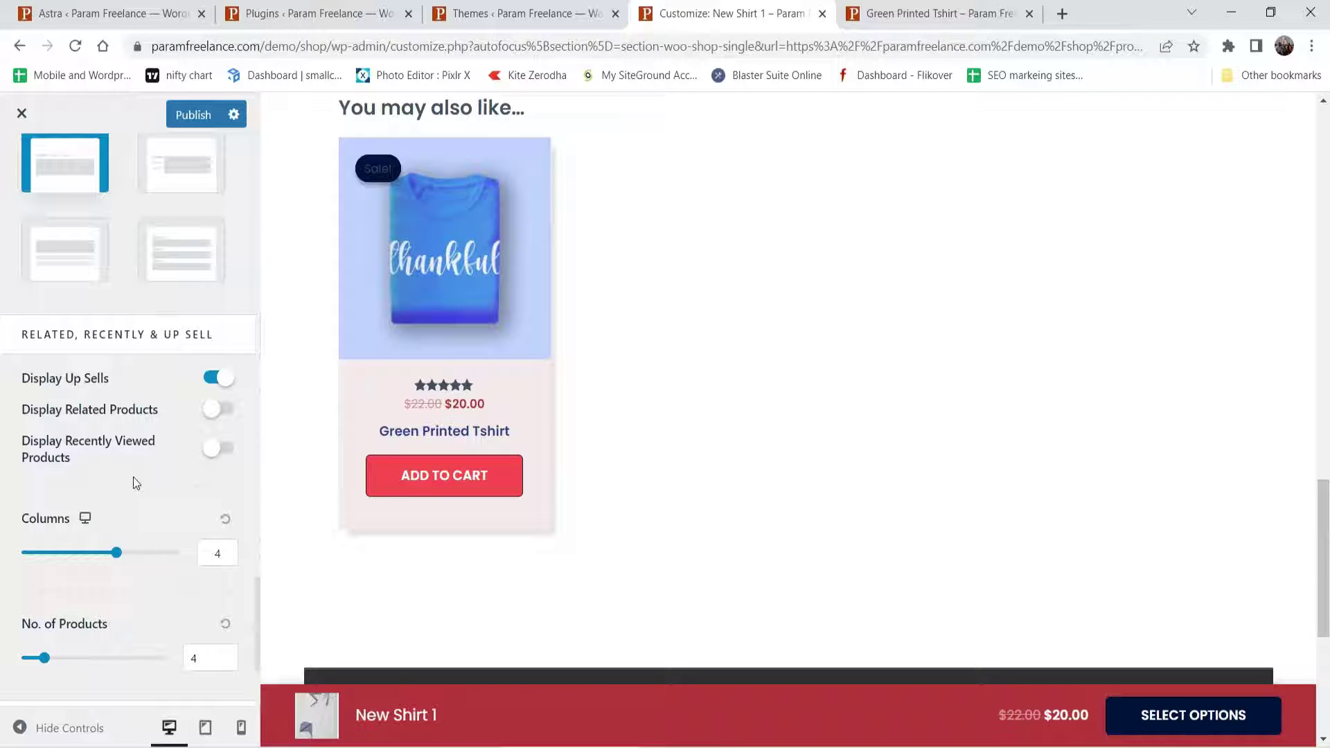
{"action": "left_click", "coordinate": [217, 410]}
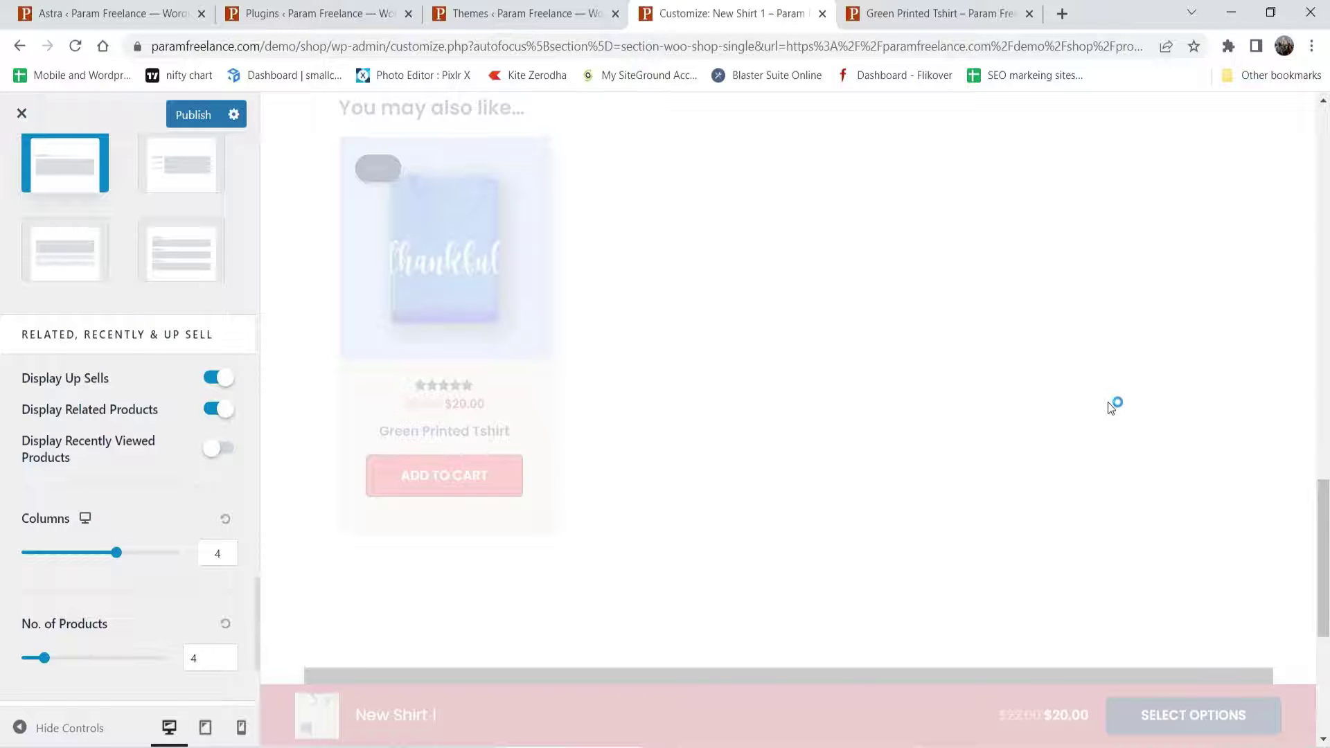
{"action": "left_click", "coordinate": [202, 457]}
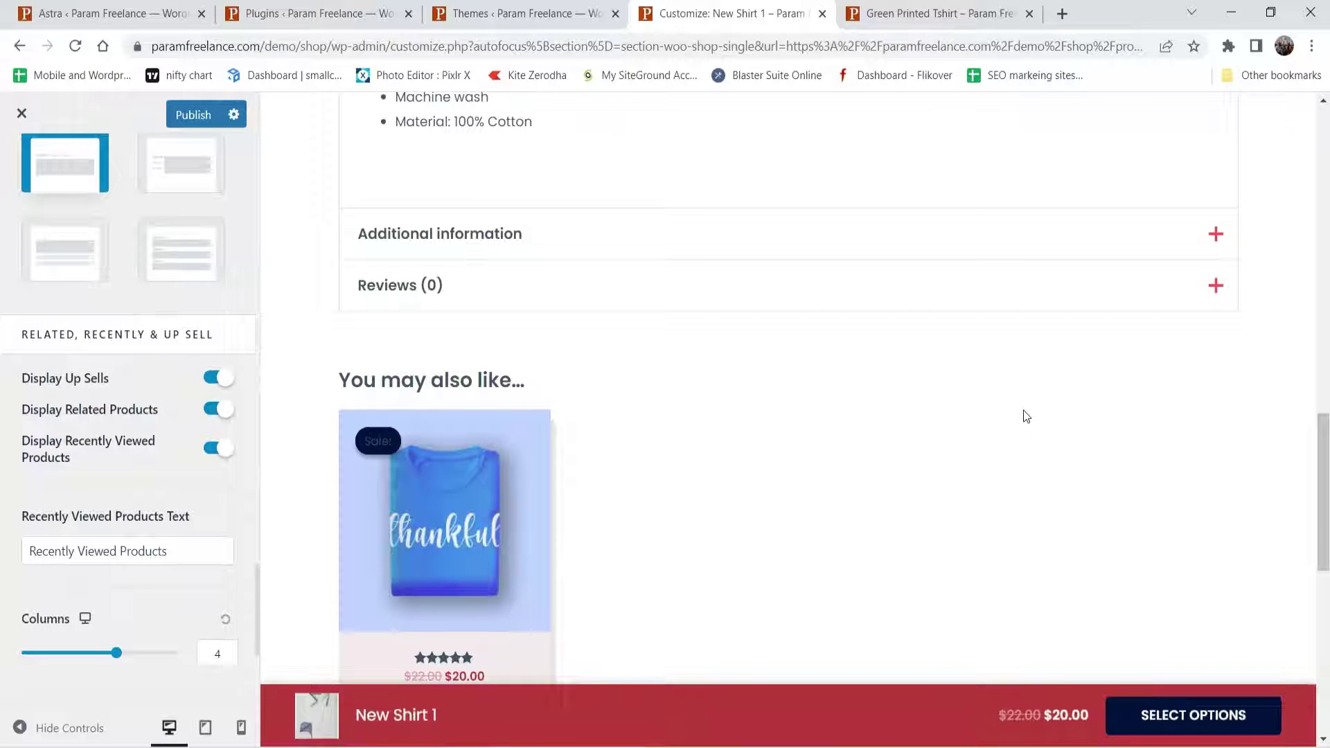
- Set the products section to 3 columns and 3 products
{"action": "scroll", "coordinate": [924, 415], "scroll_direction": "down", "scroll_amount": 10}
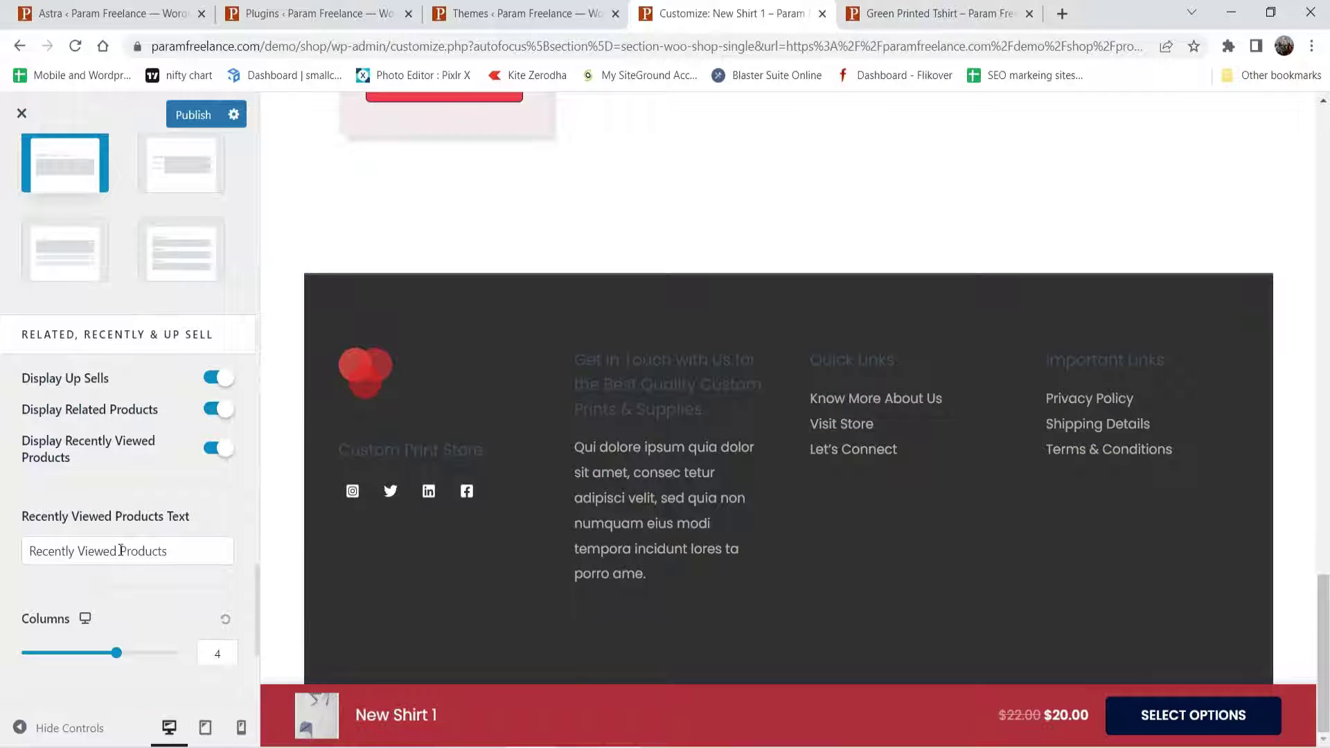
{"action": "scroll", "coordinate": [126, 522], "scroll_direction": "down", "scroll_amount": 4}
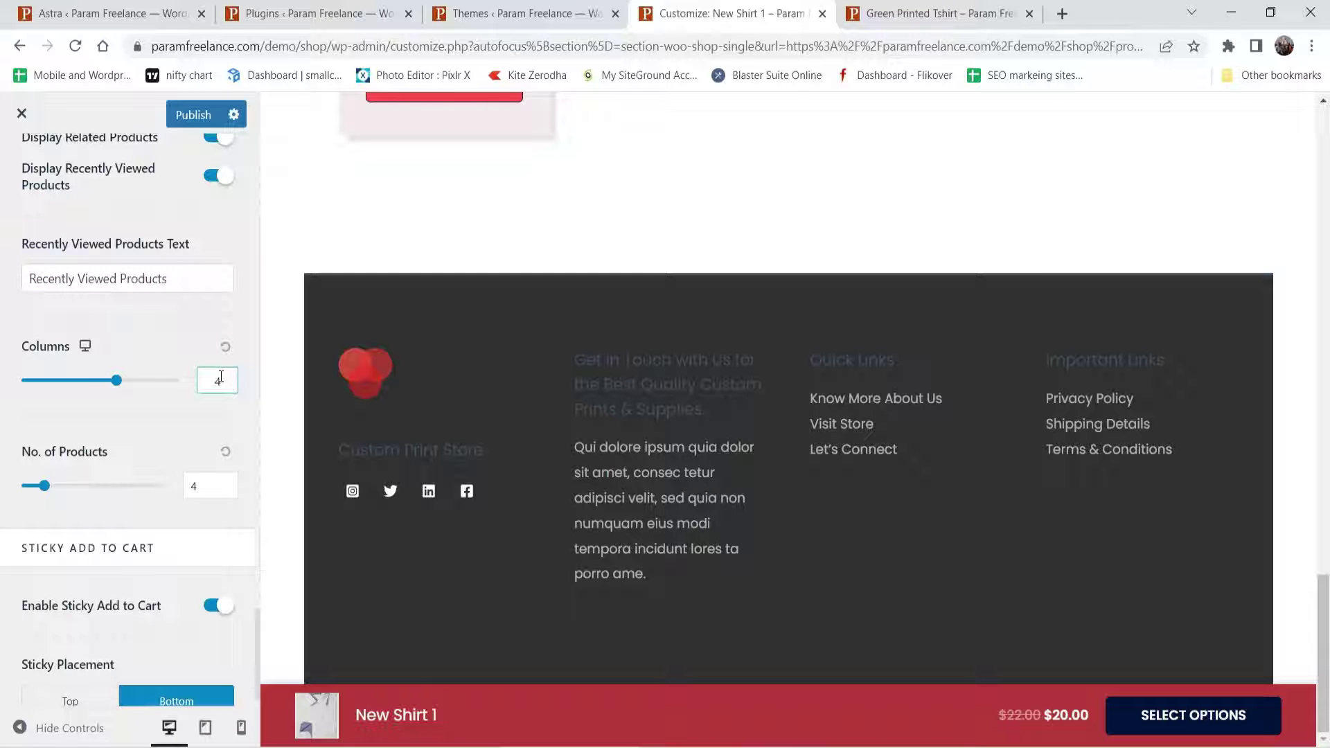
{"action": "key", "text": "BackSpace"}
{"action": "type", "text": "3"}
{"action": "key", "text": "Tab"}
{"action": "key", "text": "Tab"}
{"action": "type", "text": "3"}
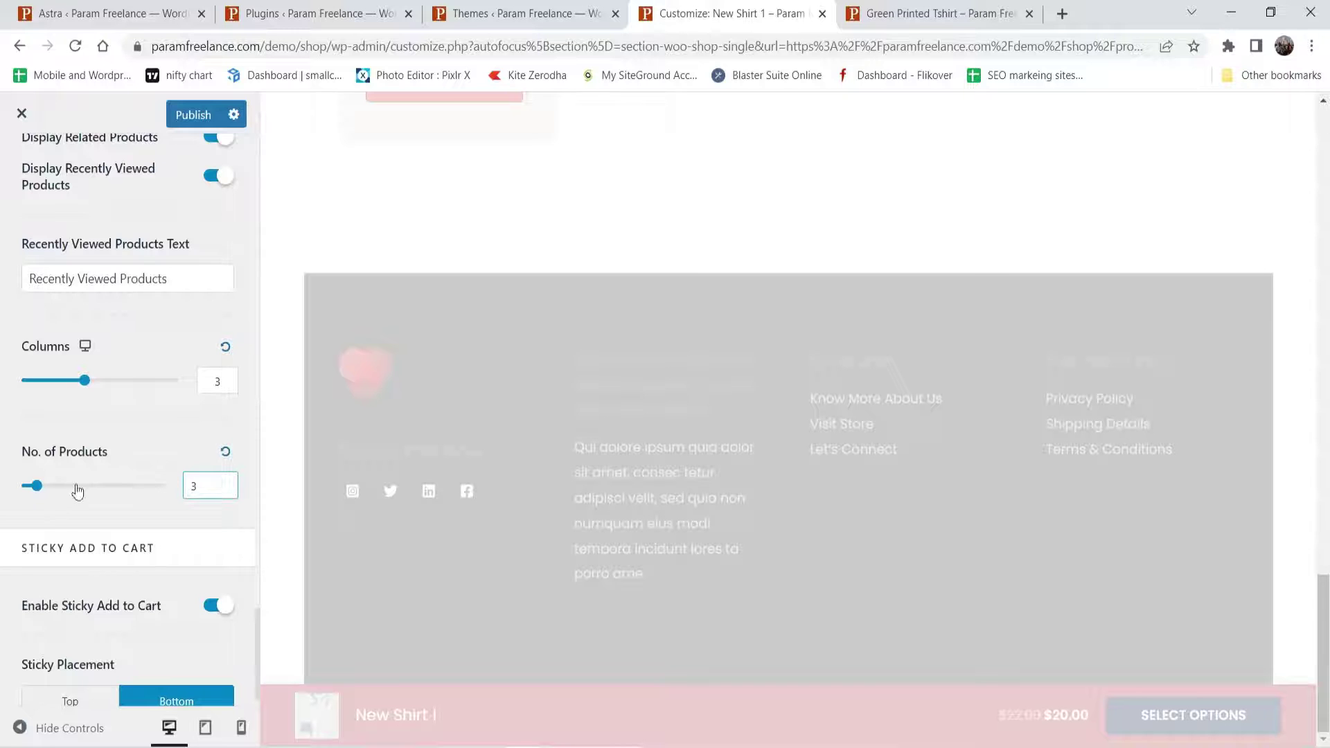
{"action": "scroll", "coordinate": [125, 446], "scroll_direction": "down", "scroll_amount": 1}
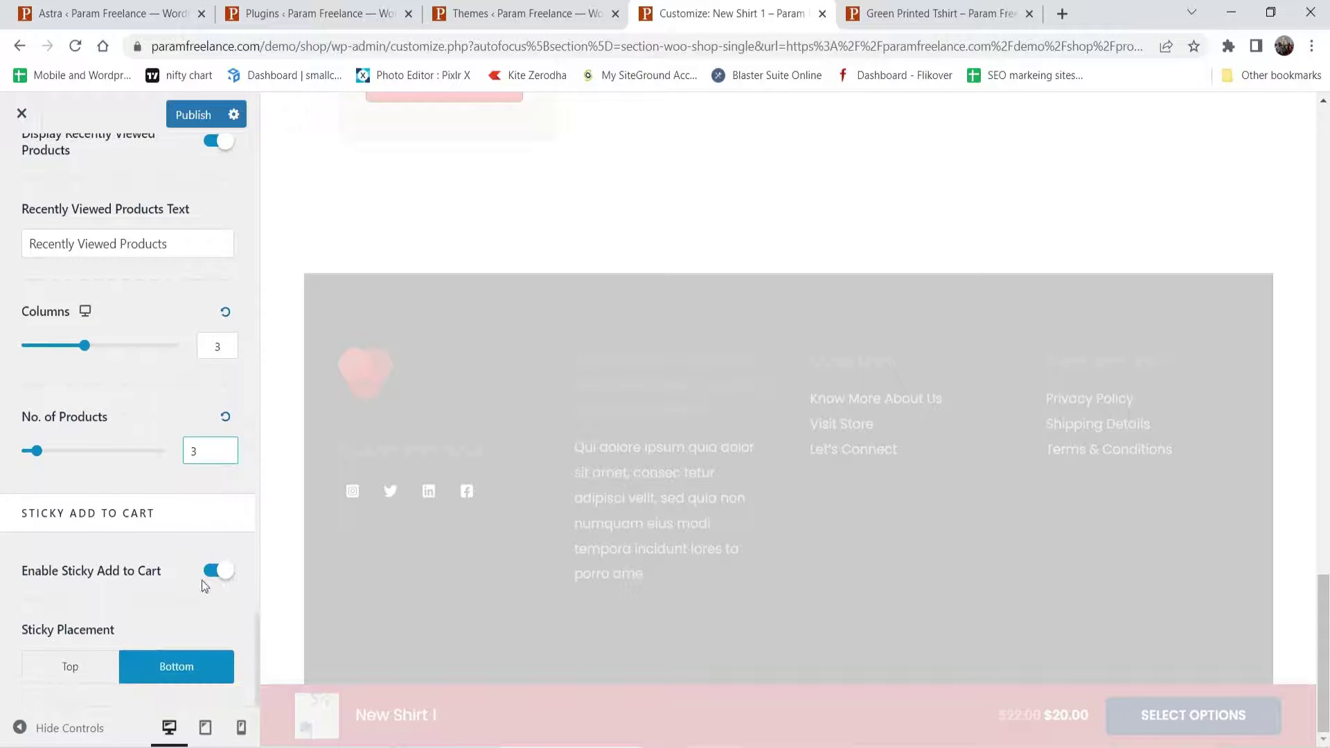
{"action": "scroll", "coordinate": [143, 531], "scroll_direction": "up", "scroll_amount": 15}
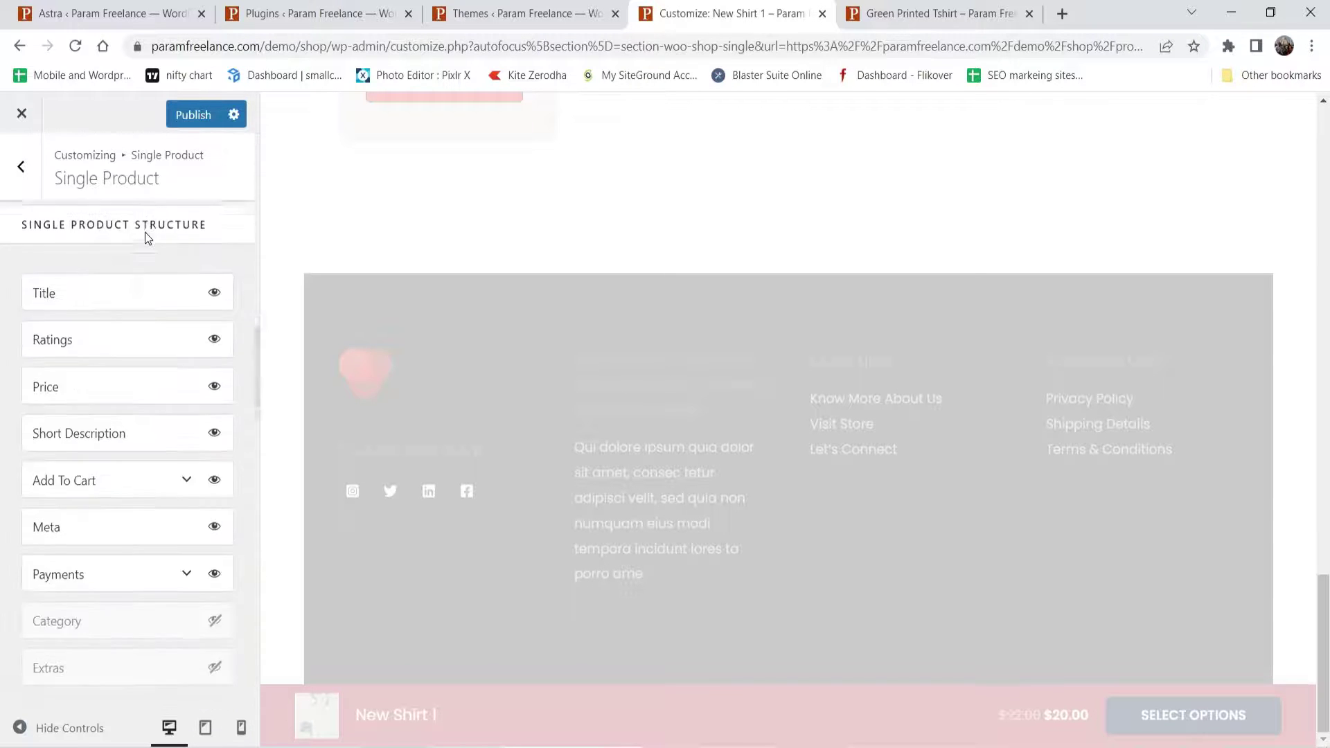
{"action": "scroll", "coordinate": [158, 236], "scroll_direction": "up", "scroll_amount": 3}
- In the Design colour settings, make the product title dark red
{"action": "left_click", "coordinate": [188, 221]}
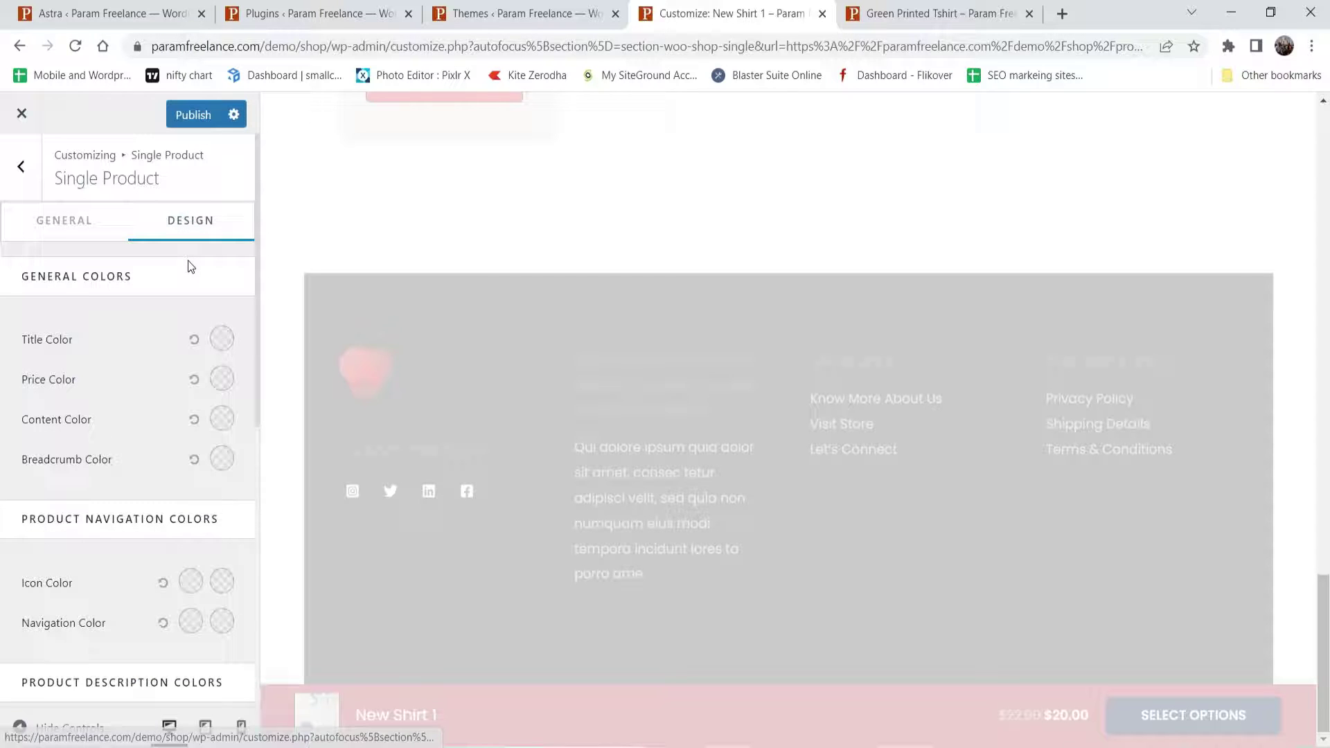
{"action": "scroll", "coordinate": [788, 384], "scroll_direction": "up", "scroll_amount": 15}
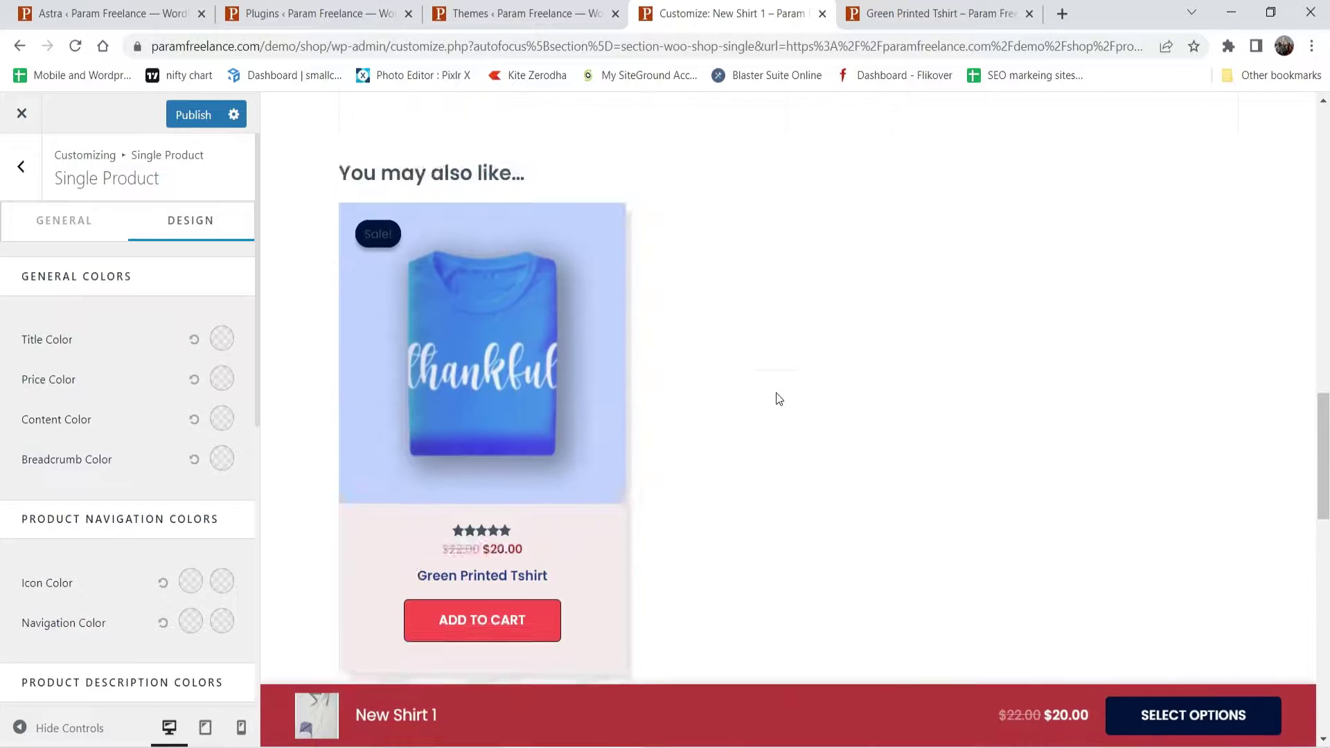
{"action": "scroll", "coordinate": [842, 412], "scroll_direction": "up", "scroll_amount": 5}
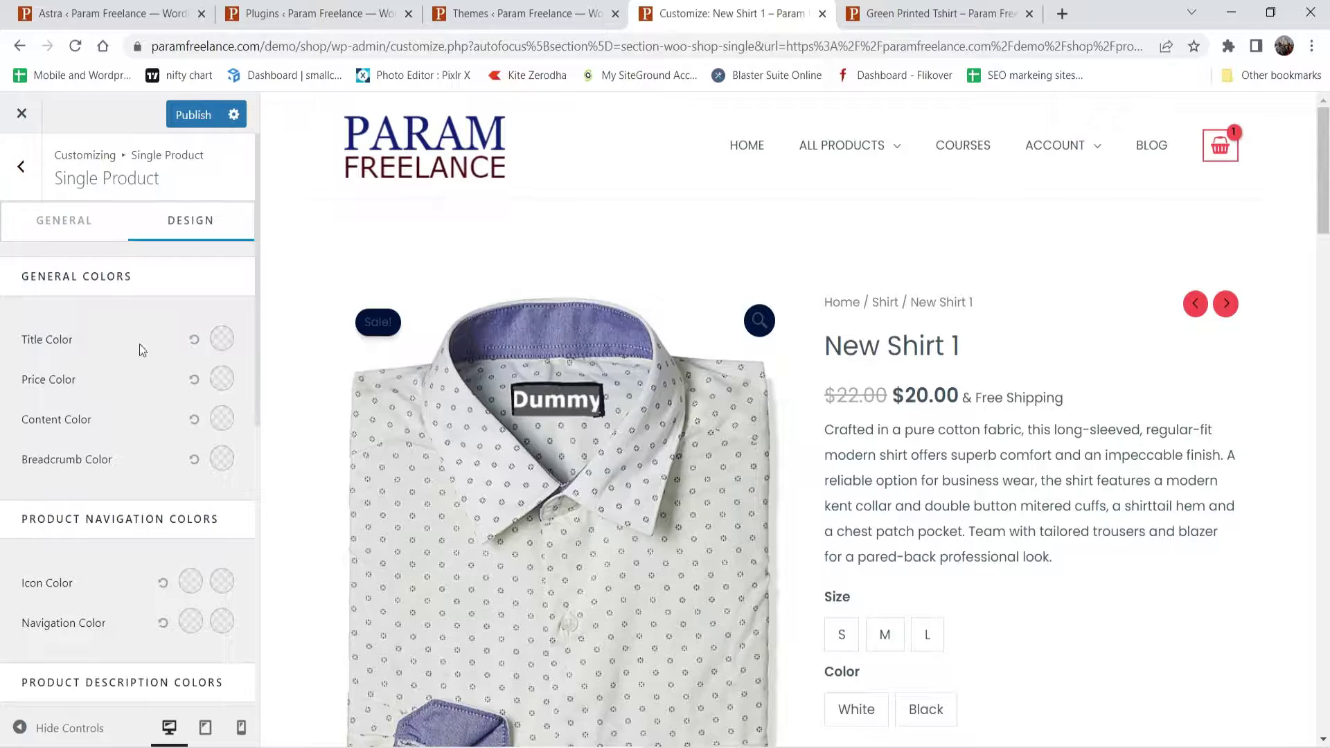
{"action": "left_click", "coordinate": [223, 341]}
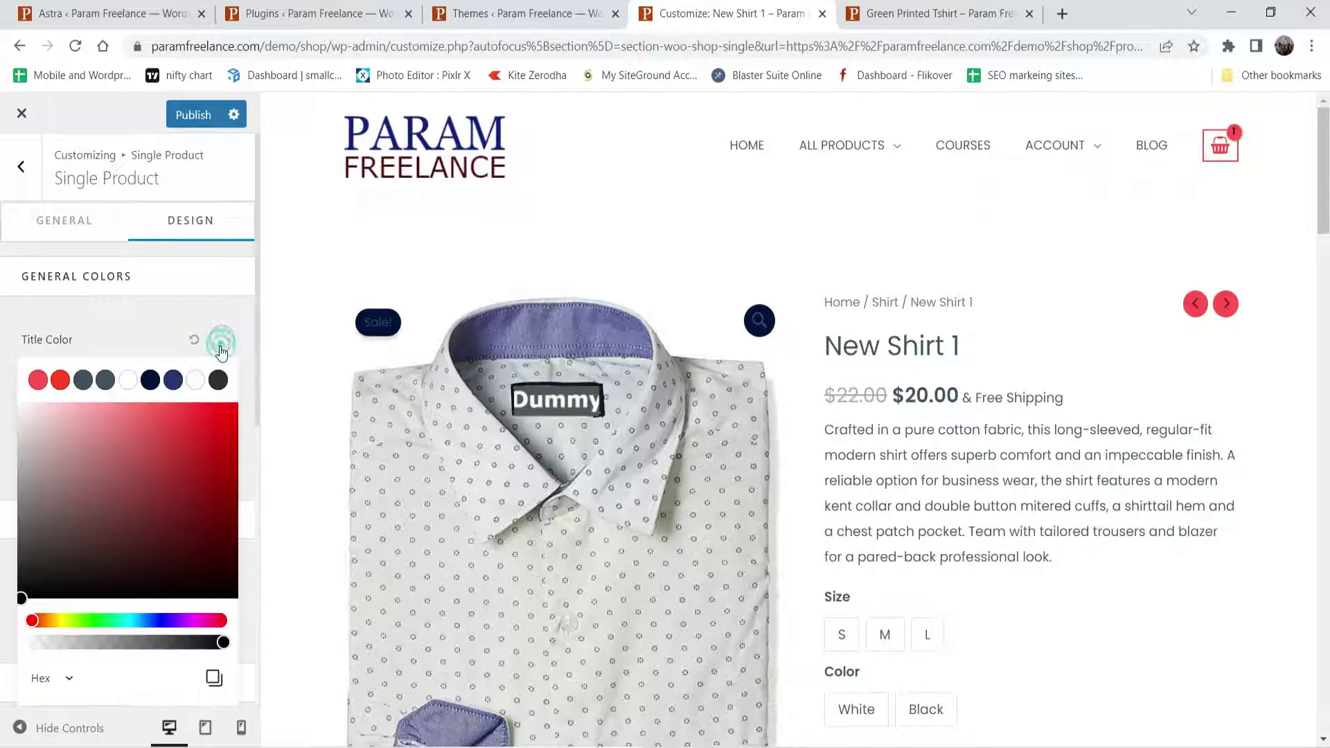
{"action": "left_click", "coordinate": [146, 515]}
{"action": "left_click_drag", "start_coordinate": [147, 518], "coordinate": [184, 484]}
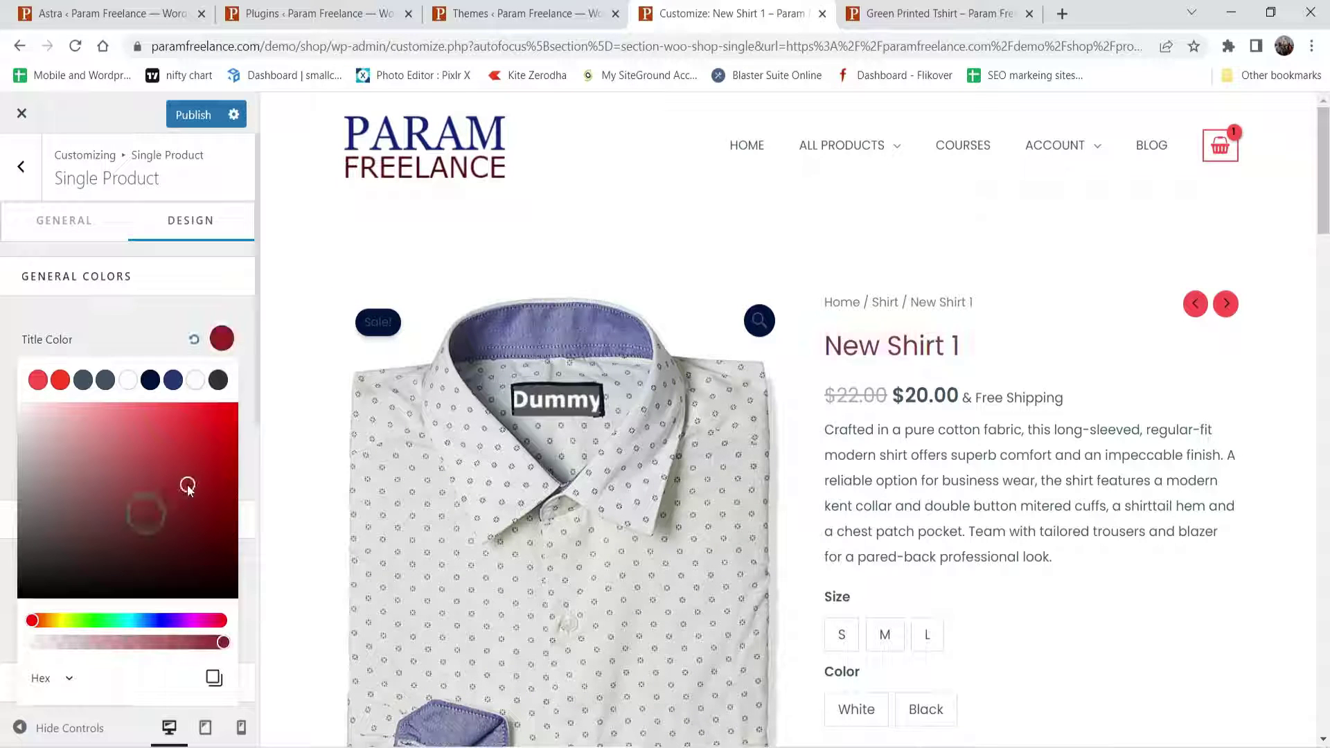
{"action": "left_click", "coordinate": [128, 320]}
- Set the product price colour to a dark navy blue
{"action": "left_click", "coordinate": [222, 379]}
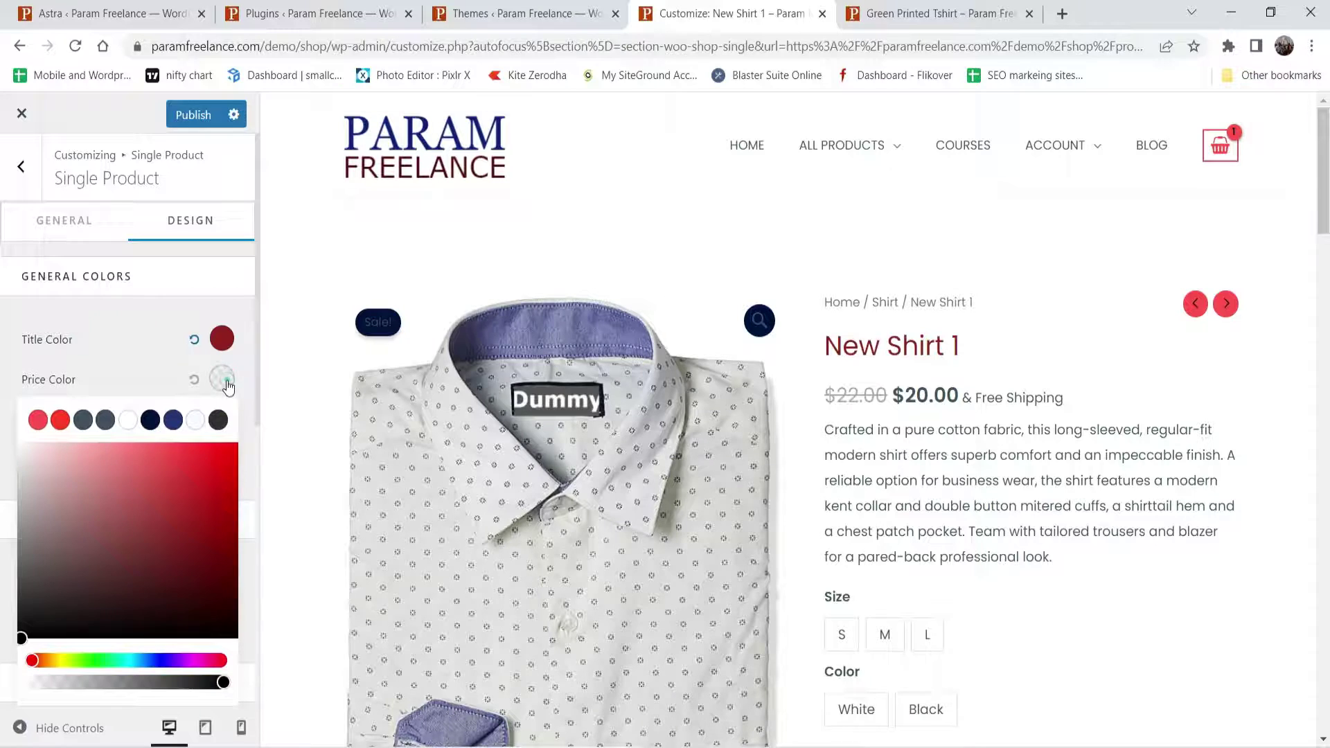
{"action": "left_click", "coordinate": [157, 661]}
{"action": "left_click", "coordinate": [176, 526]}
{"action": "left_click", "coordinate": [212, 556]}
{"action": "left_click", "coordinate": [128, 369]}
- Make the description text mid green and the breadcrumbs a lighter blue
{"action": "left_click", "coordinate": [221, 418]}
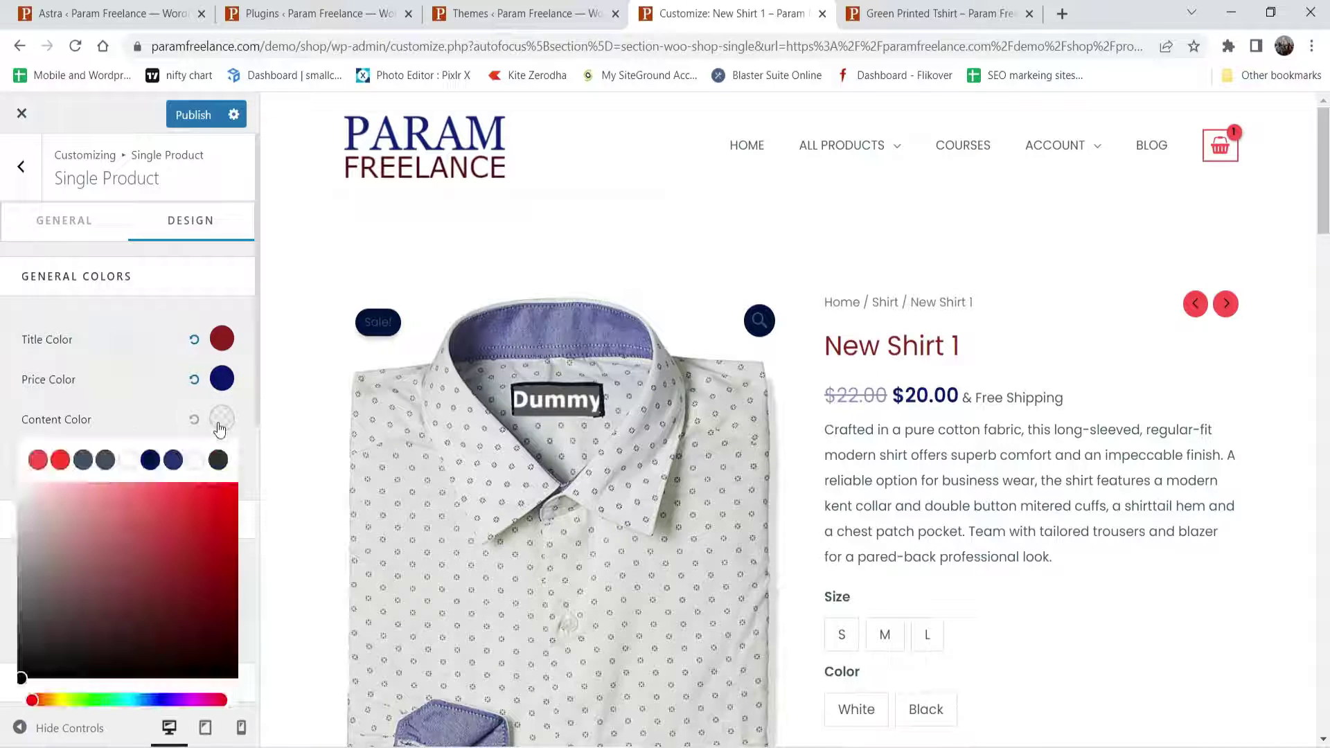
{"action": "left_click", "coordinate": [93, 700]}
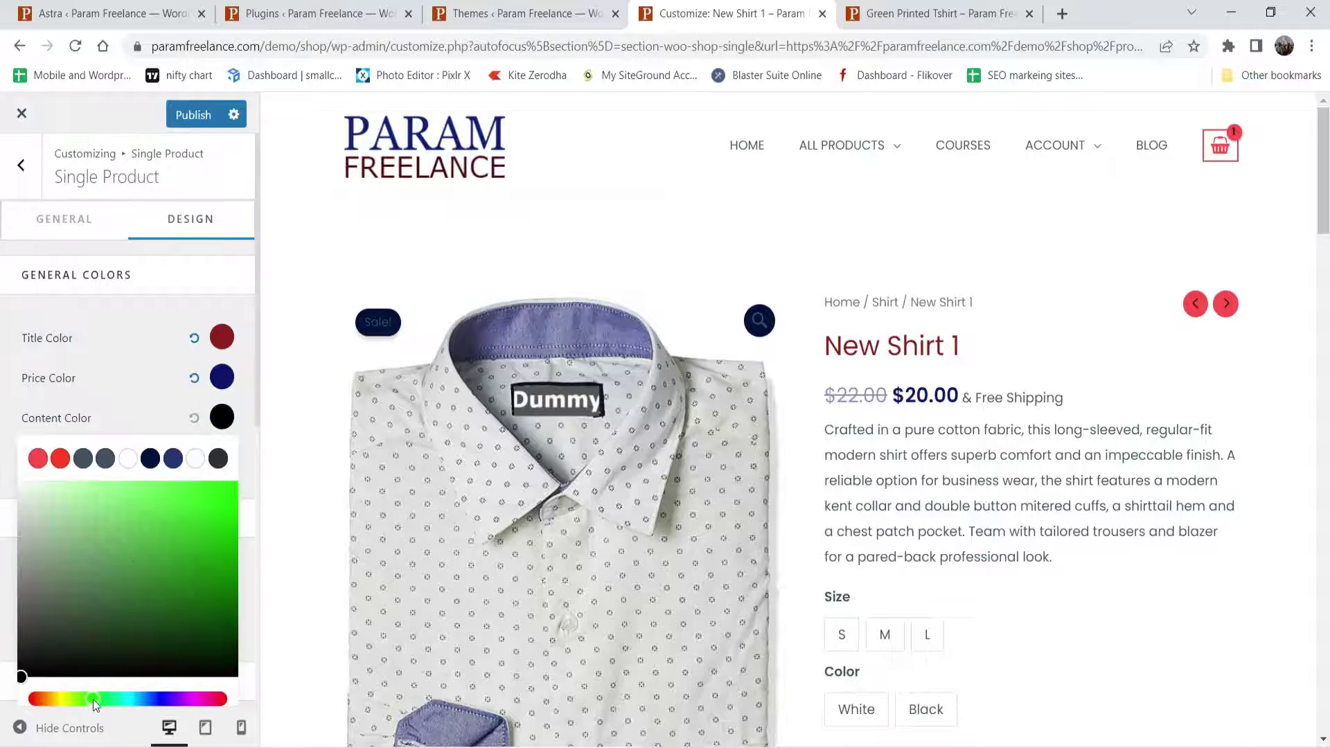
{"action": "left_click_drag", "start_coordinate": [172, 572], "coordinate": [179, 588]}
{"action": "left_click", "coordinate": [131, 375]}
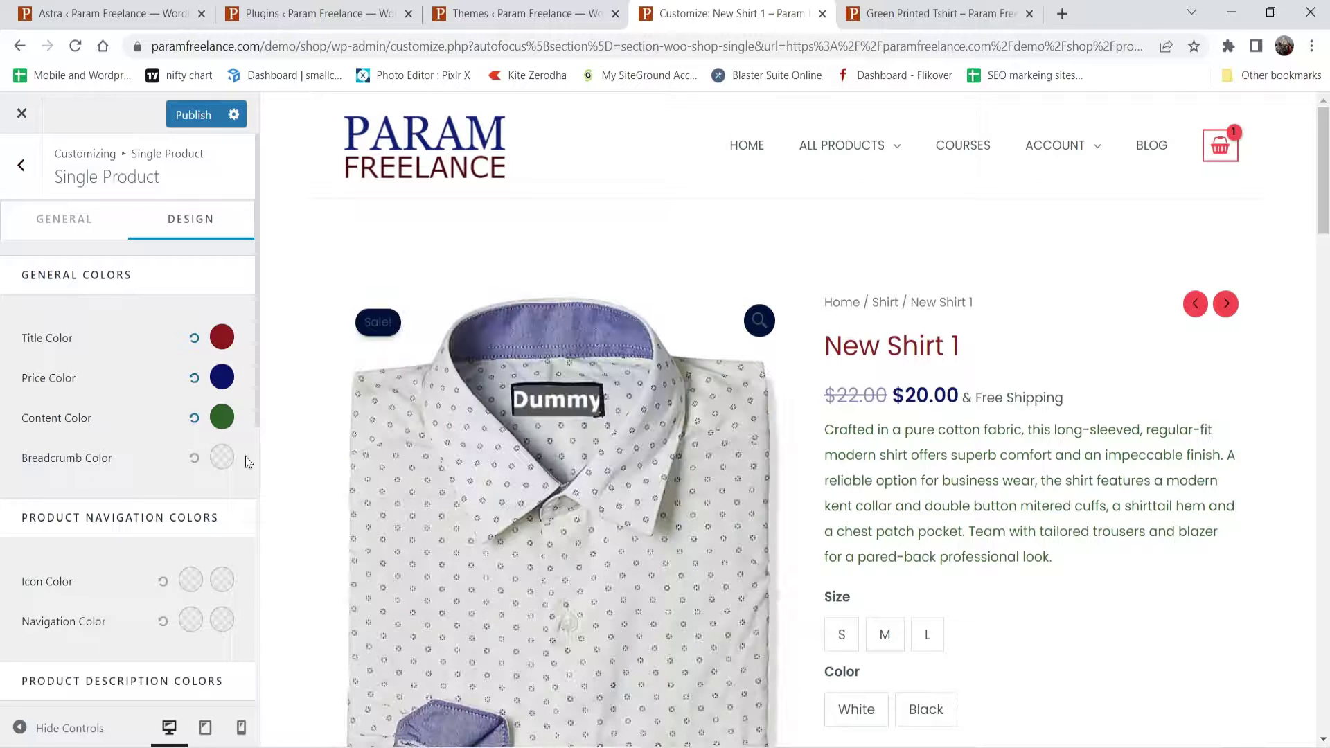
{"action": "left_click", "coordinate": [222, 457]}
{"action": "left_click", "coordinate": [174, 497]}
{"action": "left_click", "coordinate": [173, 526]}
{"action": "left_click", "coordinate": [133, 419]}
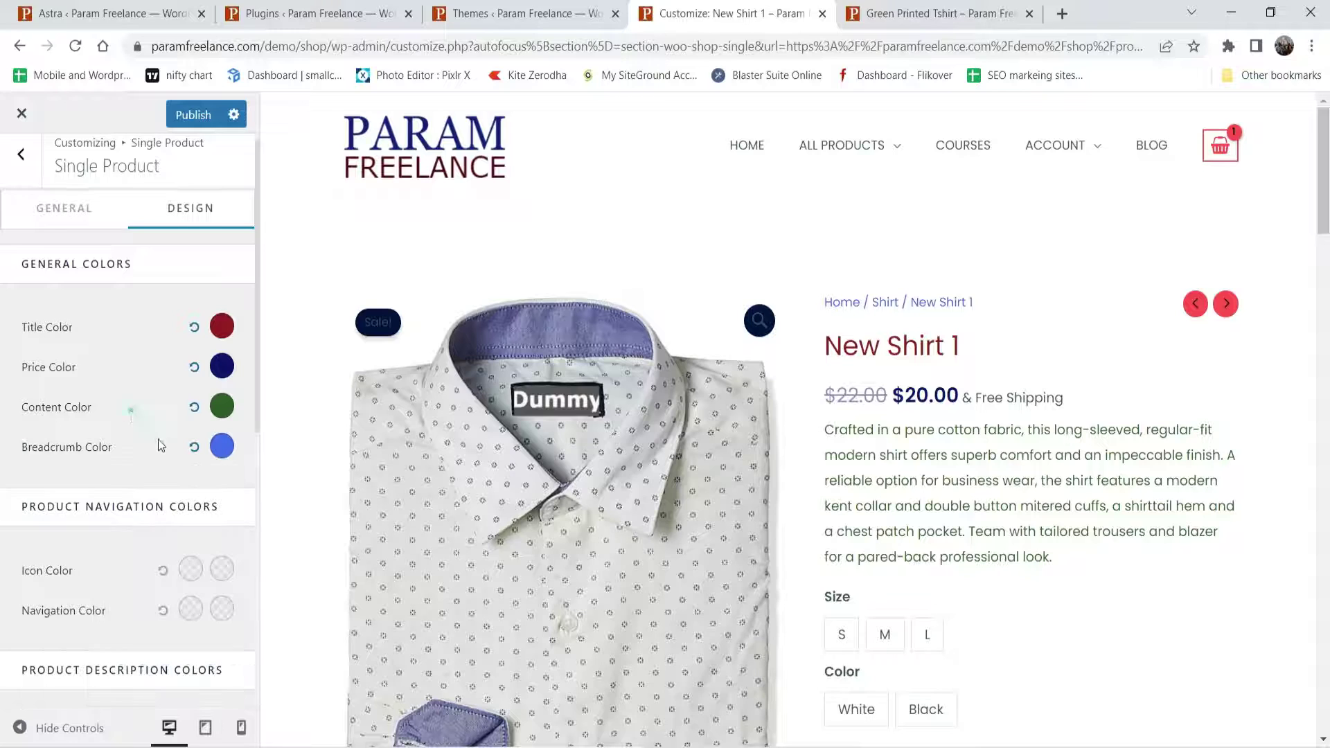
- Give the navigation arrows a navy icon colour and a dark red hover colour
{"action": "scroll", "coordinate": [118, 438], "scroll_direction": "down", "scroll_amount": 3}
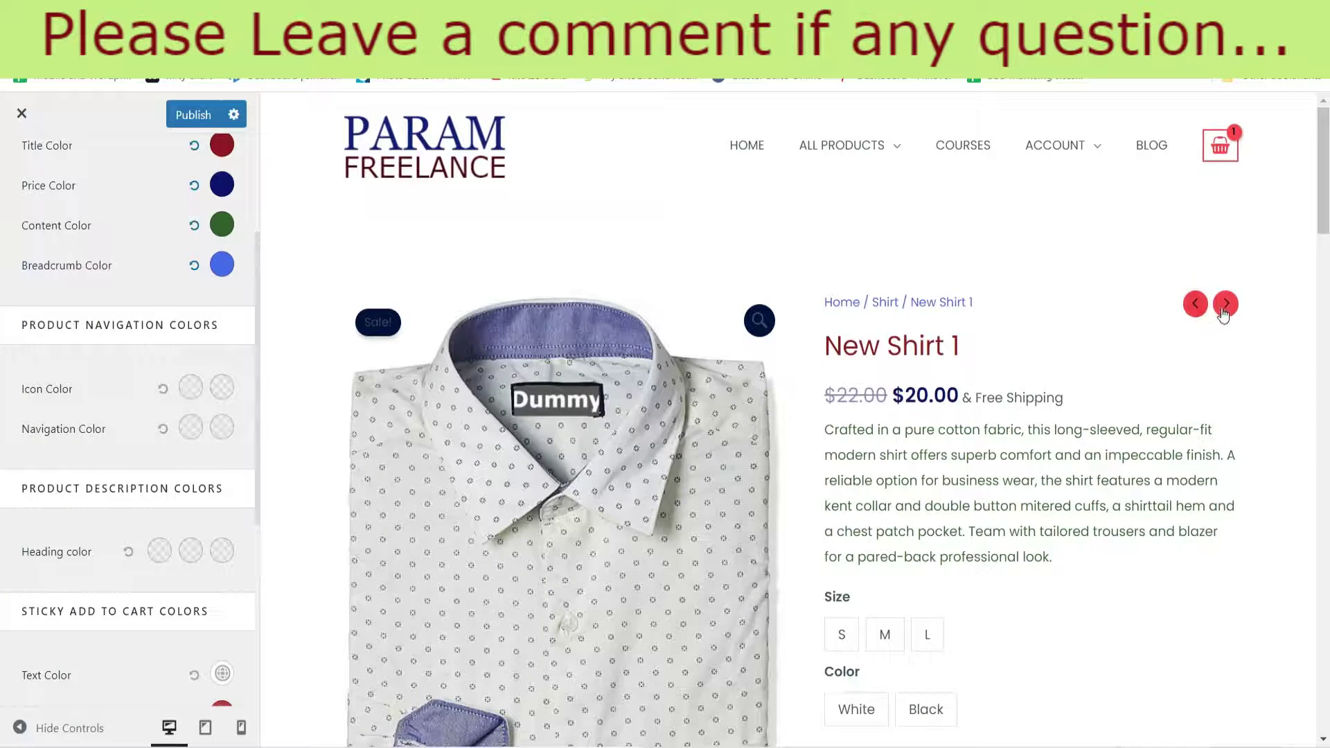
{"action": "left_click", "coordinate": [190, 386]}
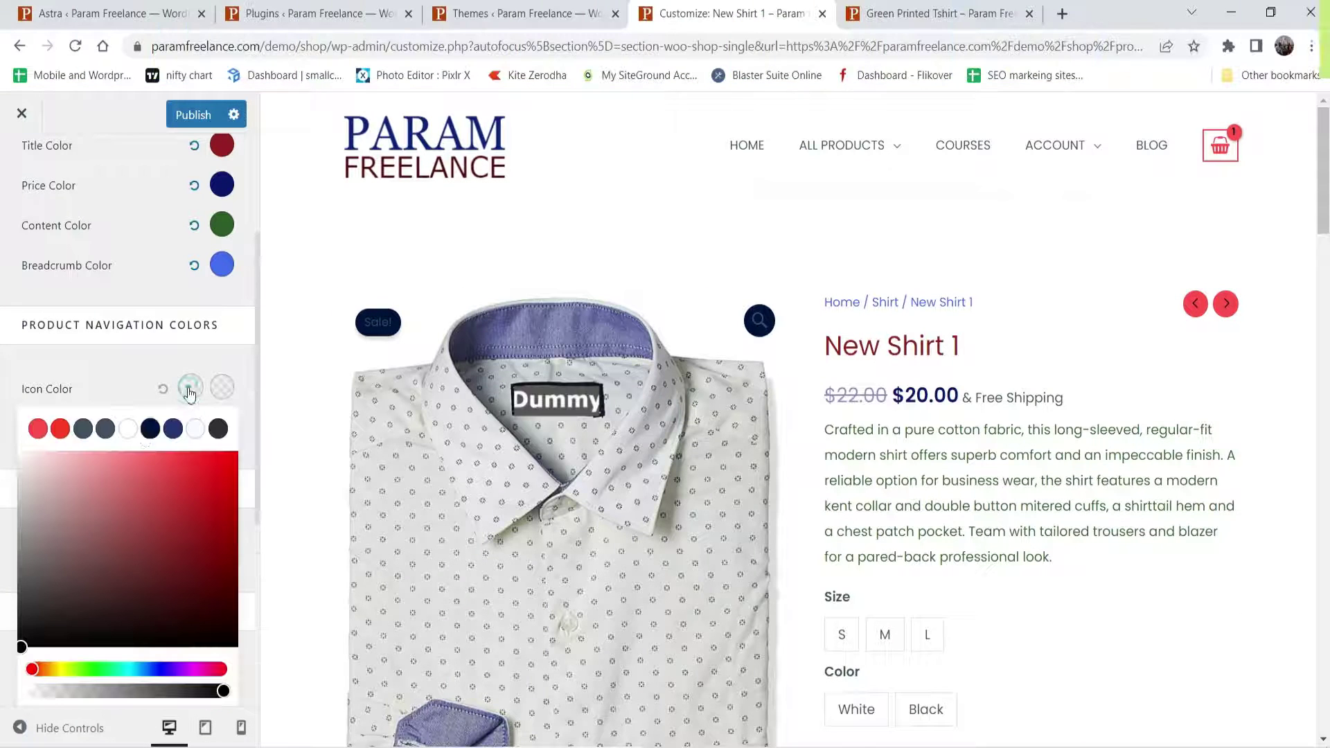
{"action": "left_click", "coordinate": [172, 428]}
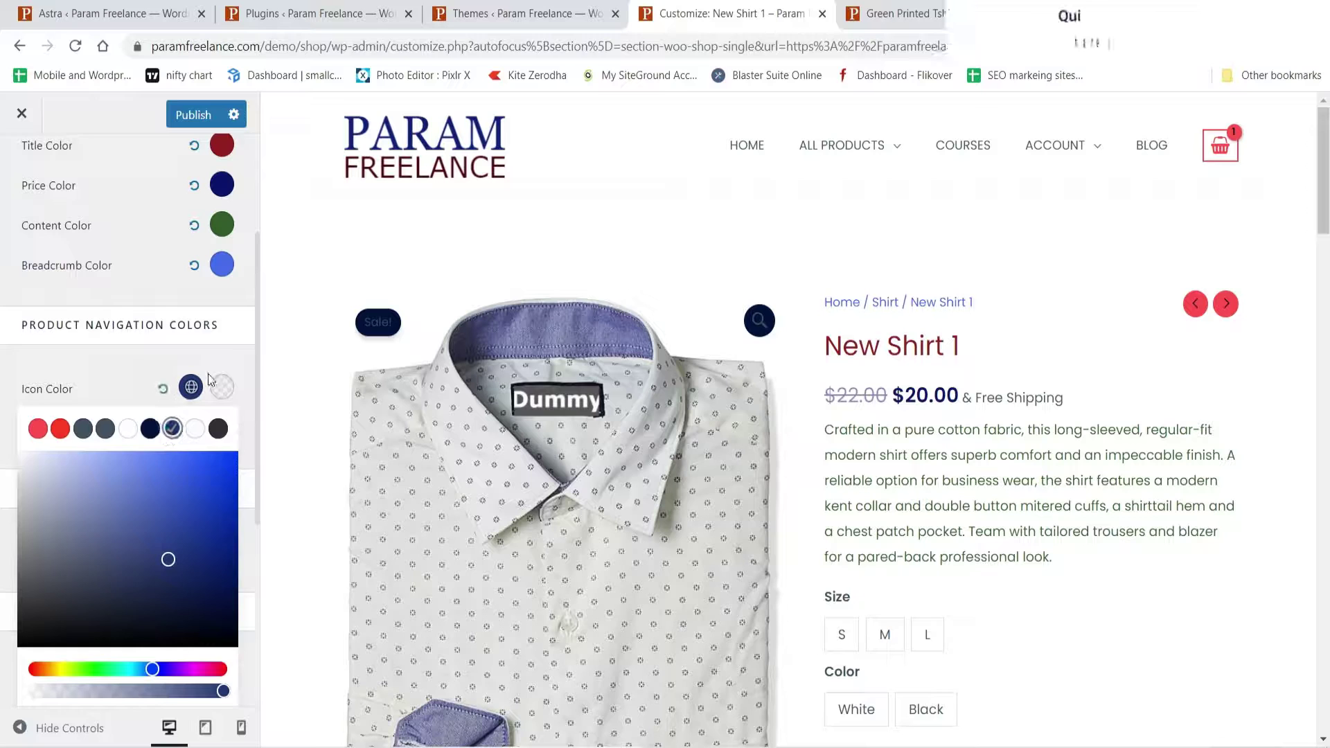
{"action": "left_click", "coordinate": [129, 383]}
{"action": "left_click", "coordinate": [190, 386]}
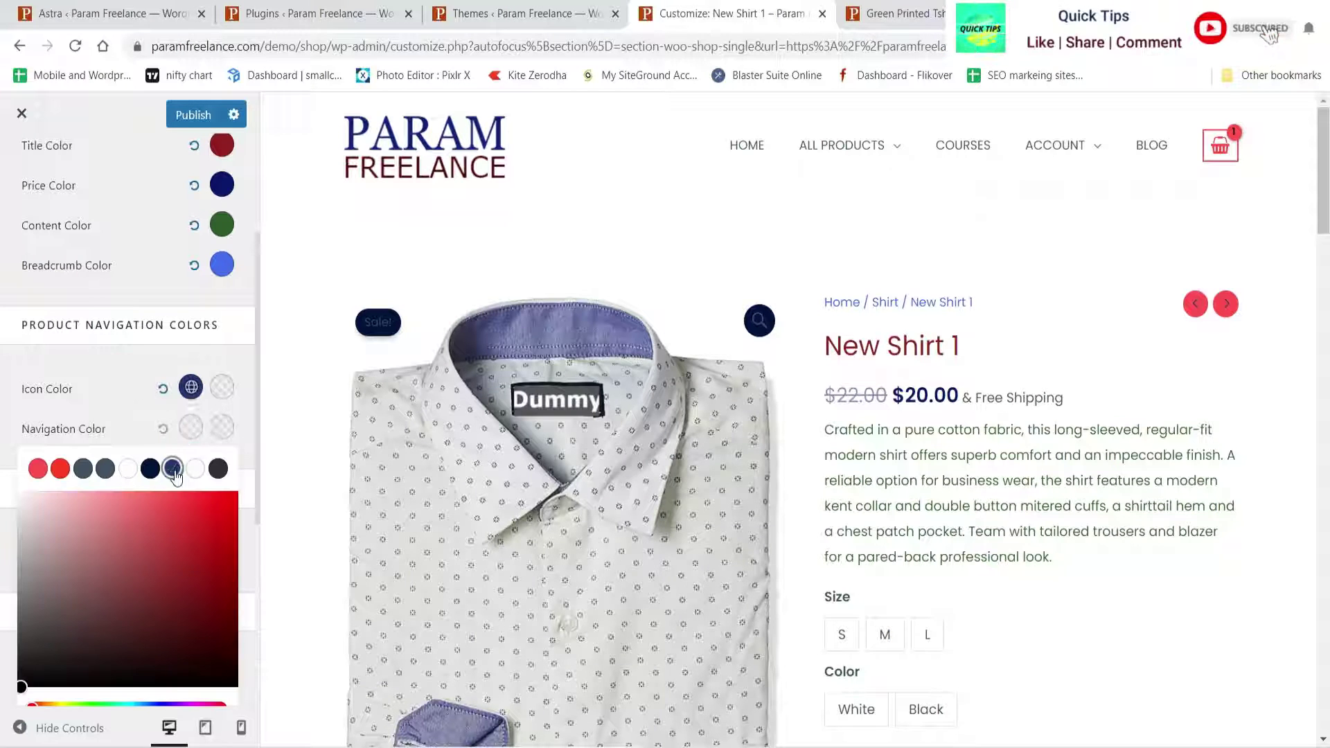
{"action": "left_click", "coordinate": [163, 388]}
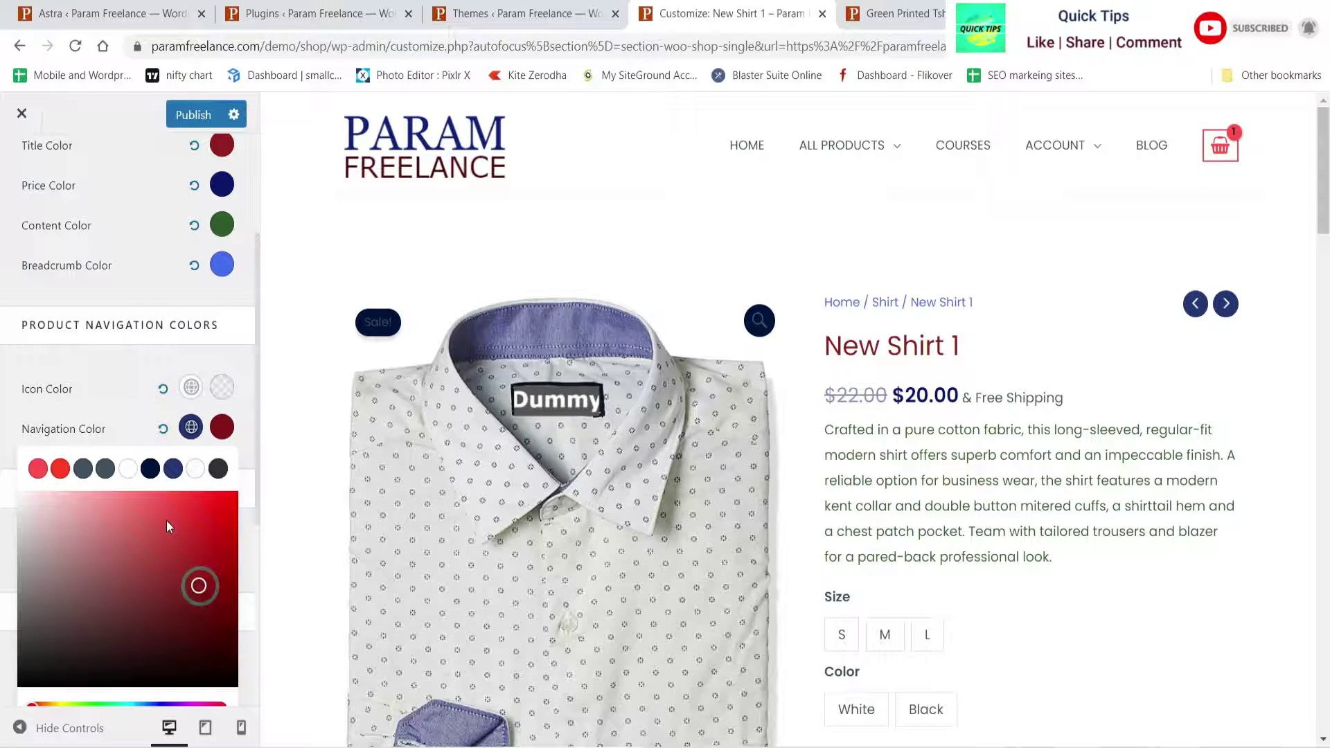
{"action": "left_click", "coordinate": [102, 386]}
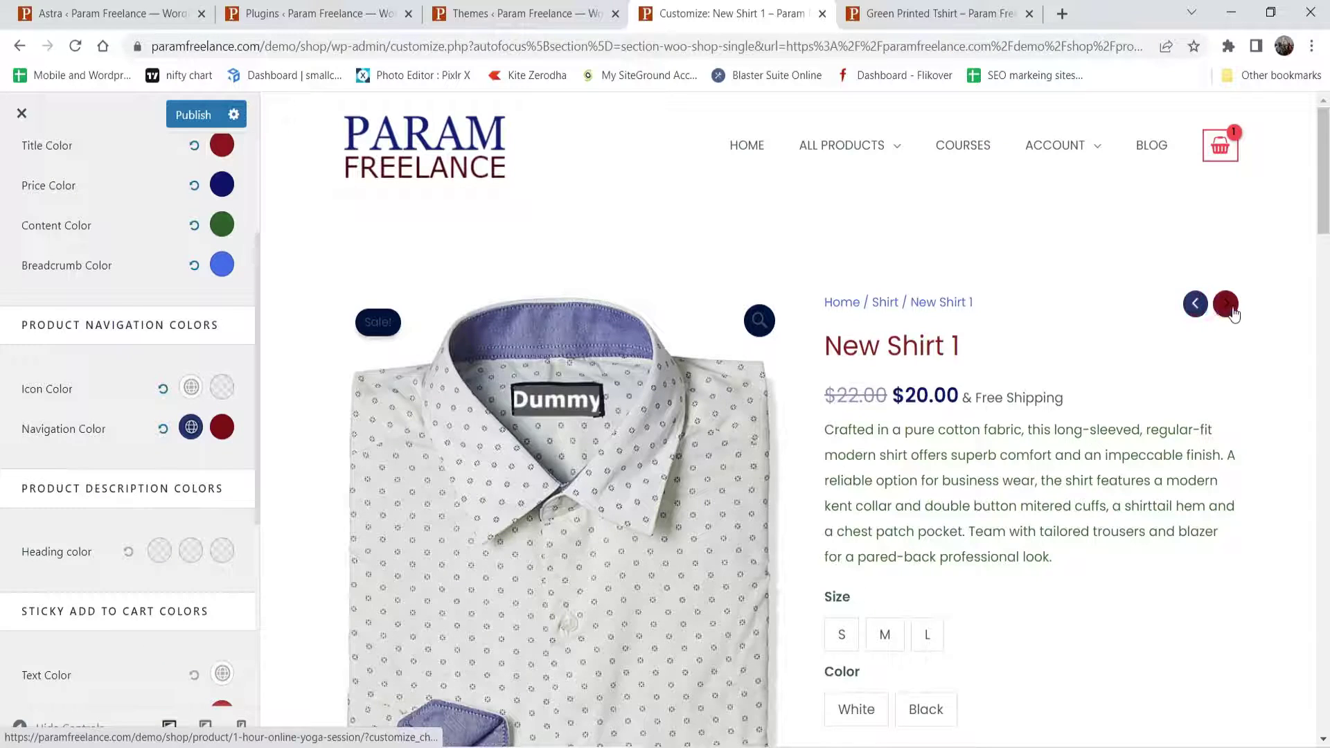
- Set the Description heading colour to dark blue #243673
{"action": "scroll", "coordinate": [1159, 500], "scroll_direction": "down", "scroll_amount": 9}
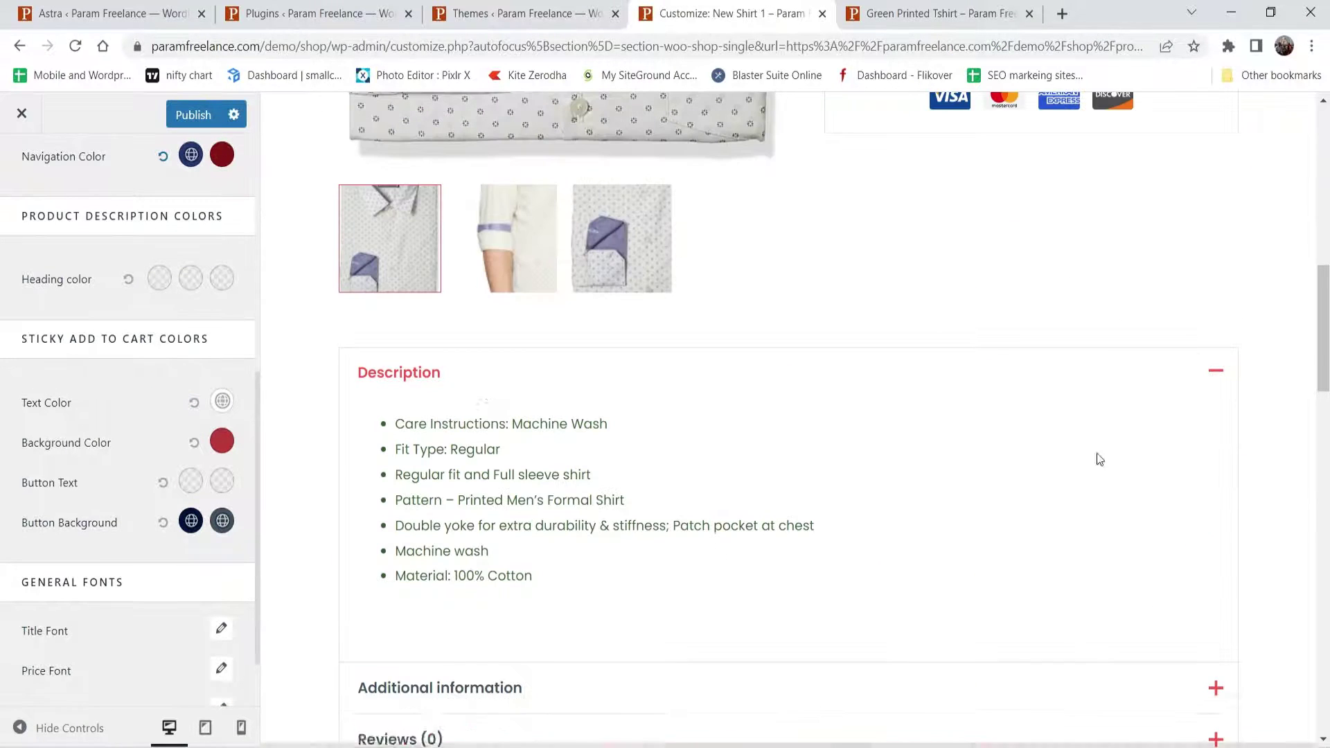
{"action": "left_click", "coordinate": [165, 287]}
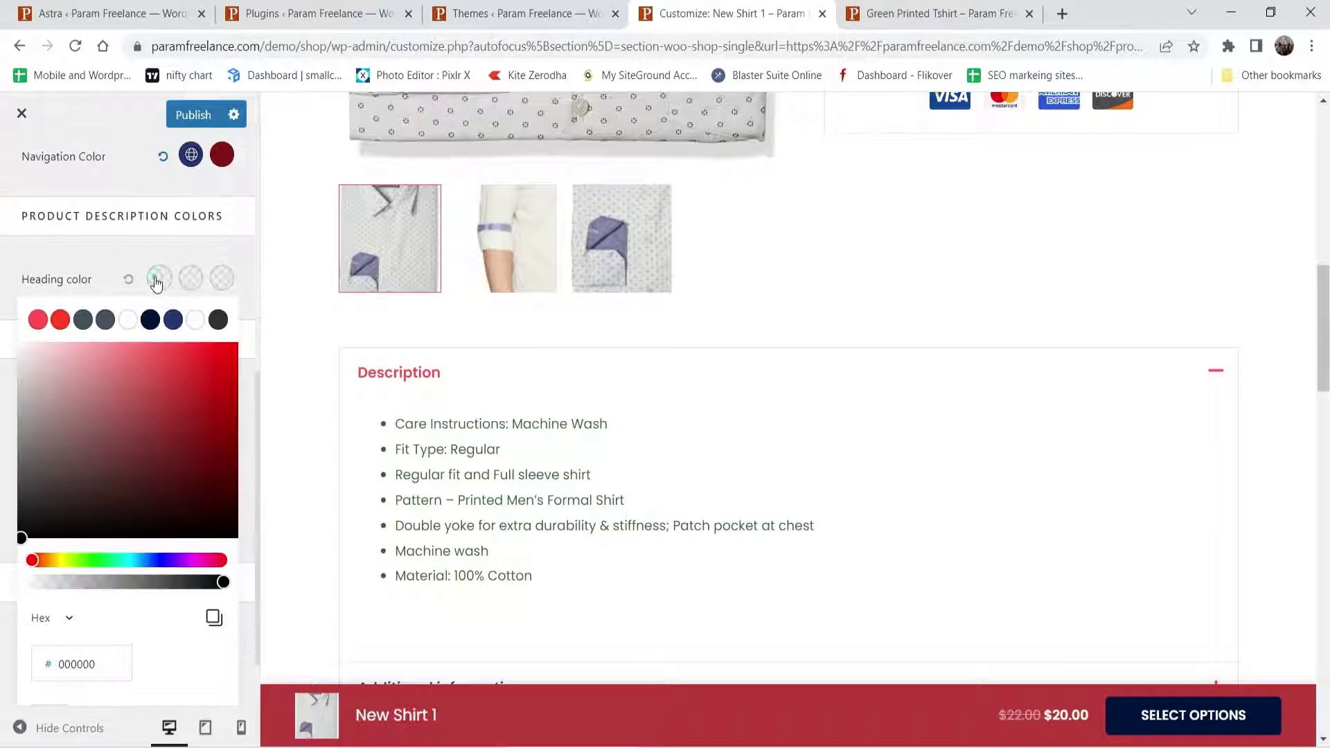
{"action": "left_click", "coordinate": [172, 320]}
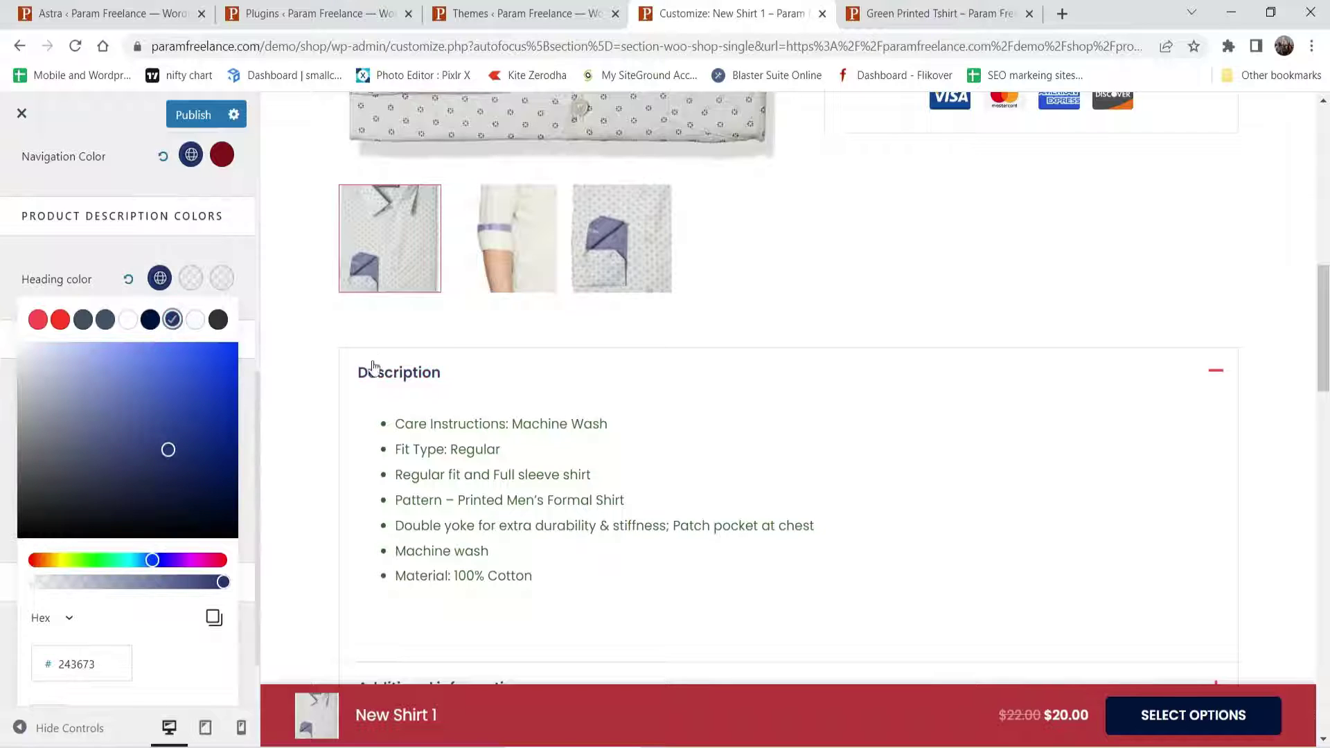
{"action": "left_click", "coordinate": [82, 267]}
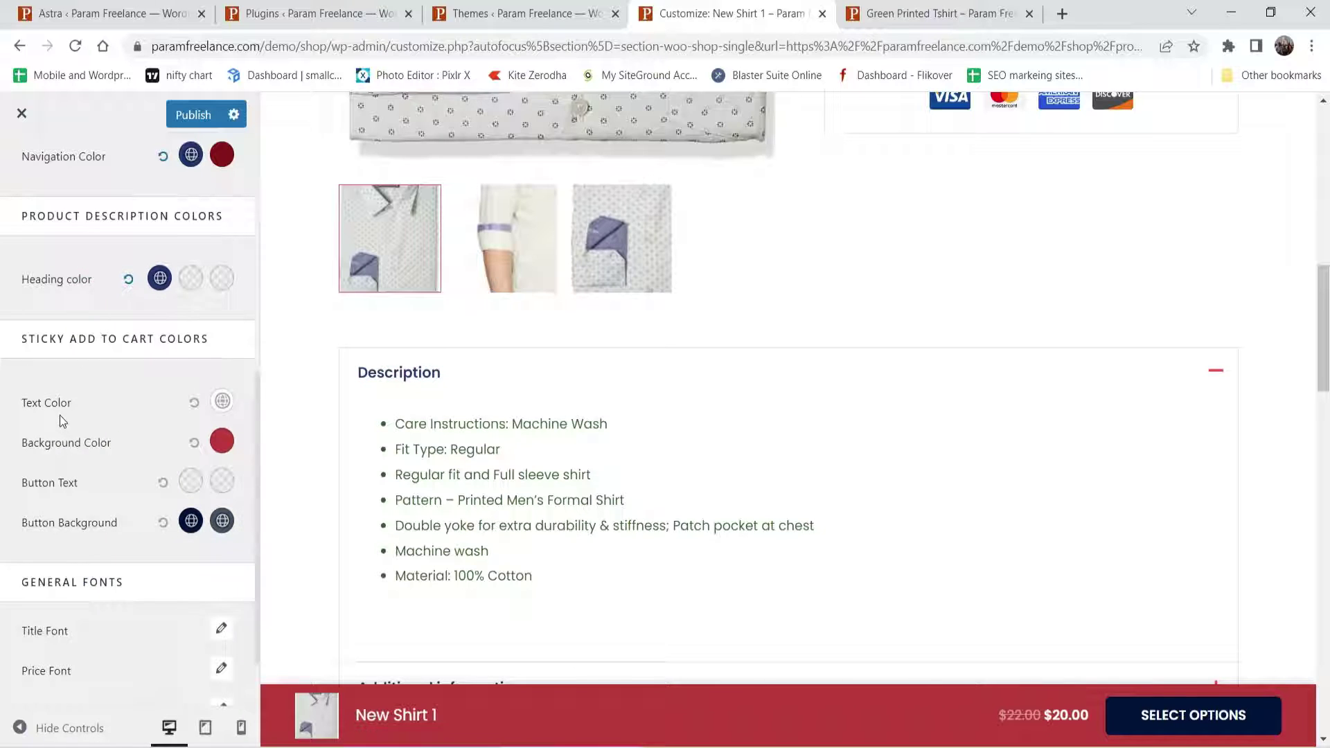
{"action": "scroll", "coordinate": [506, 391], "scroll_direction": "down", "scroll_amount": 4}
{"action": "scroll", "coordinate": [74, 413], "scroll_direction": "down", "scroll_amount": 1}
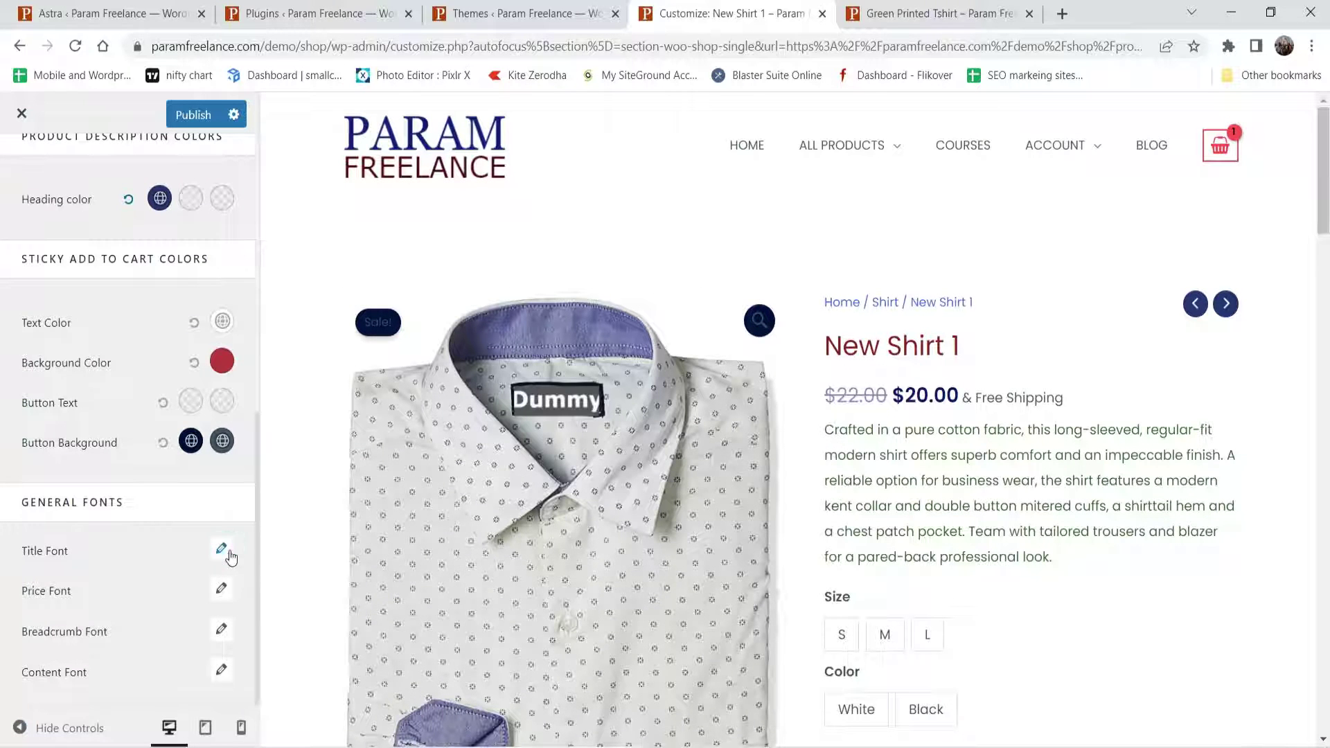
- Set the product title font to Medium 500 weight and 30 px size
{"action": "left_click", "coordinate": [221, 551]}
{"action": "scroll", "coordinate": [148, 540], "scroll_direction": "down", "scroll_amount": 3}
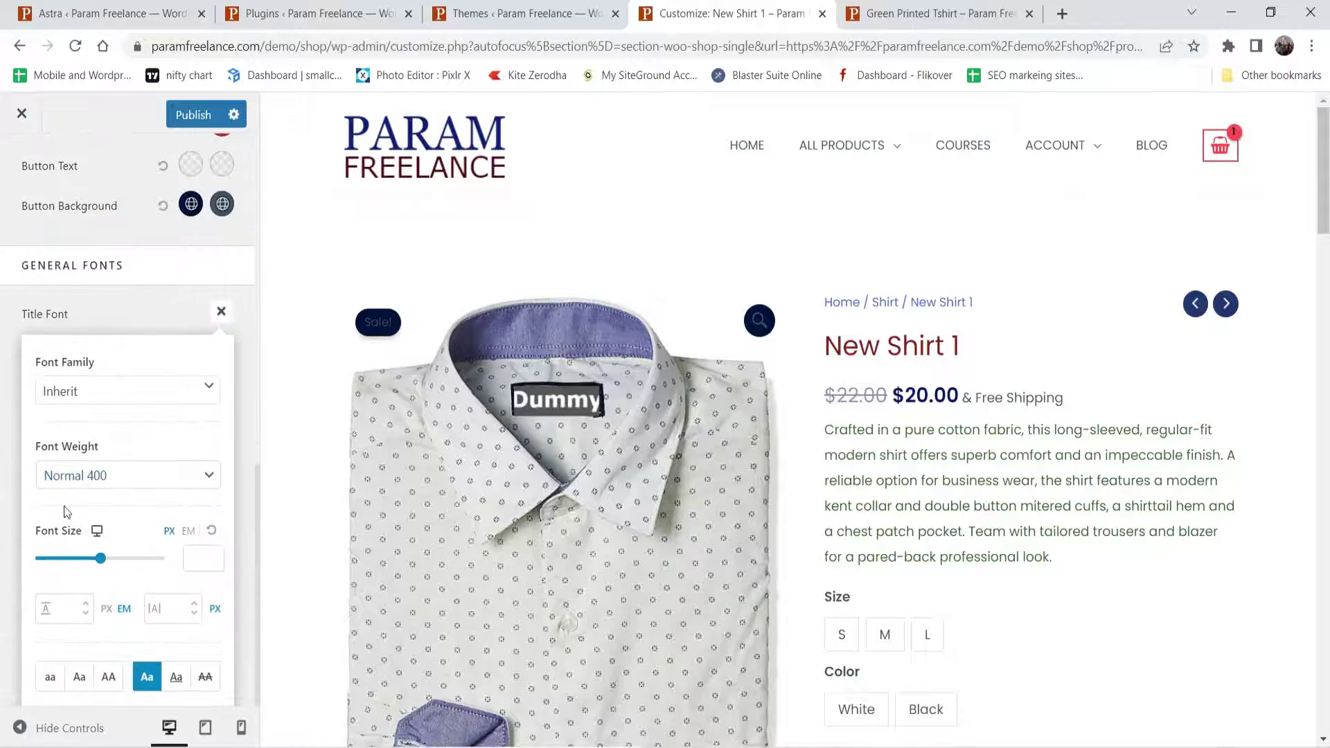
{"action": "left_click", "coordinate": [117, 476]}
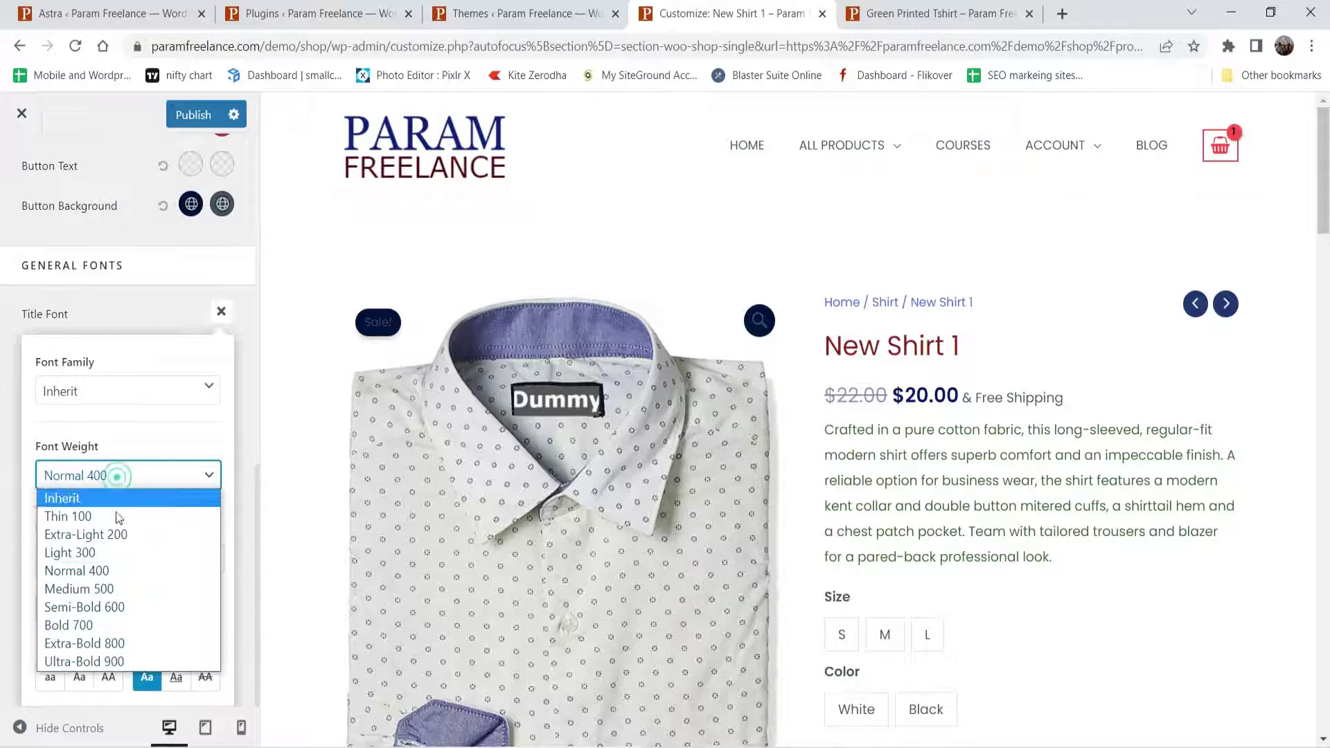
{"action": "left_click", "coordinate": [126, 588]}
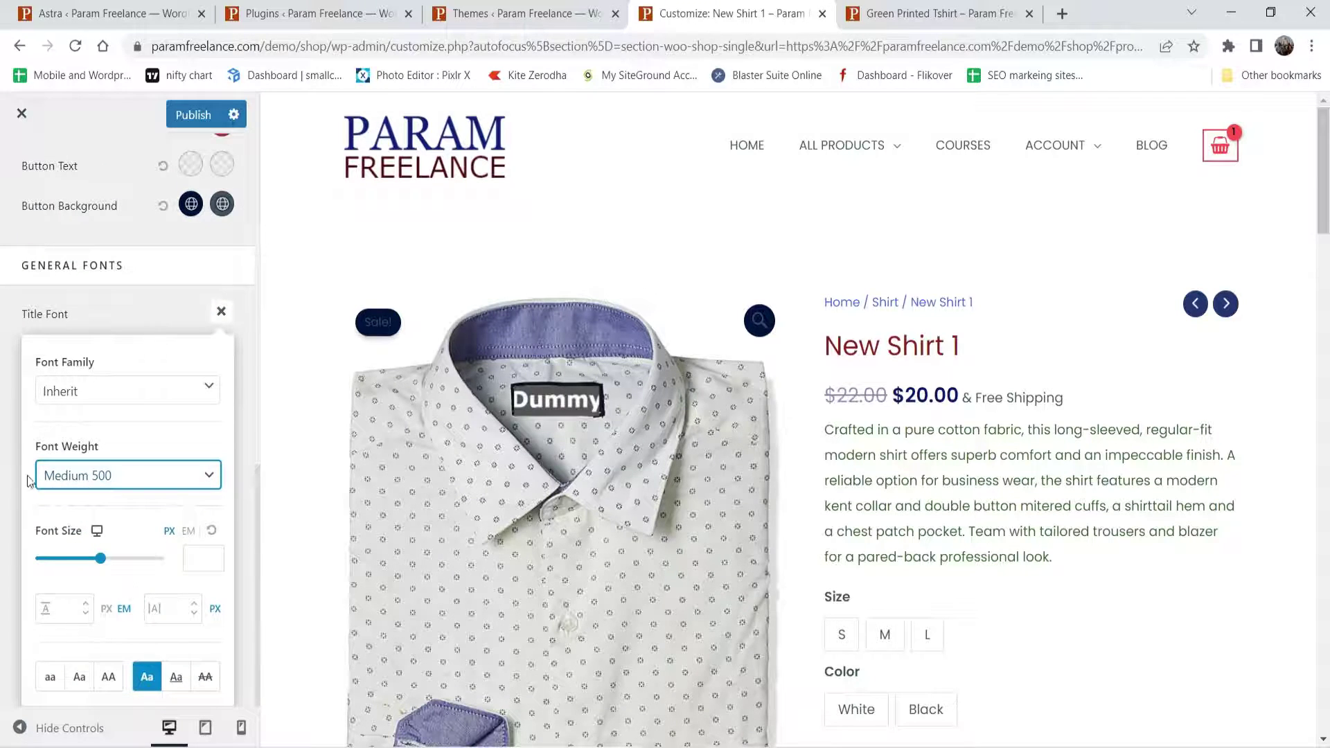
{"action": "left_click", "coordinate": [199, 552]}
{"action": "type", "text": "28"}
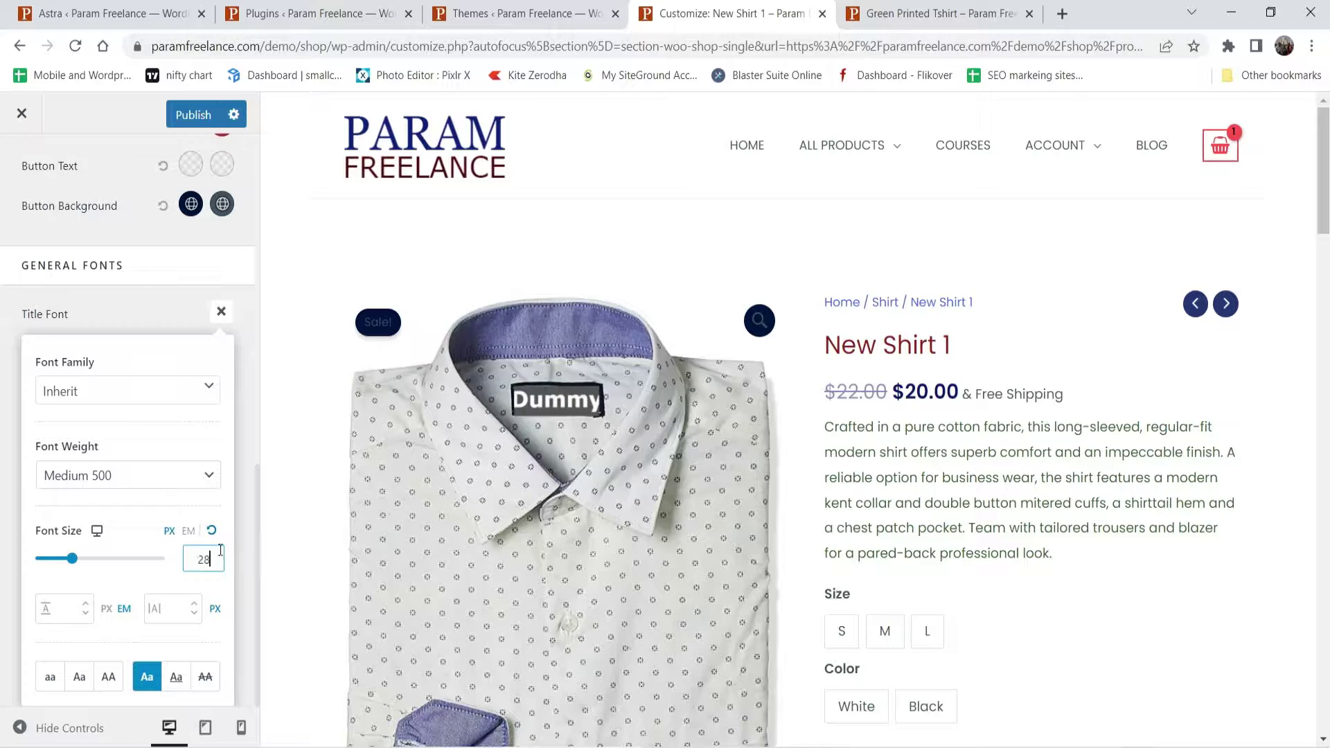
{"action": "type", "text": "40"}
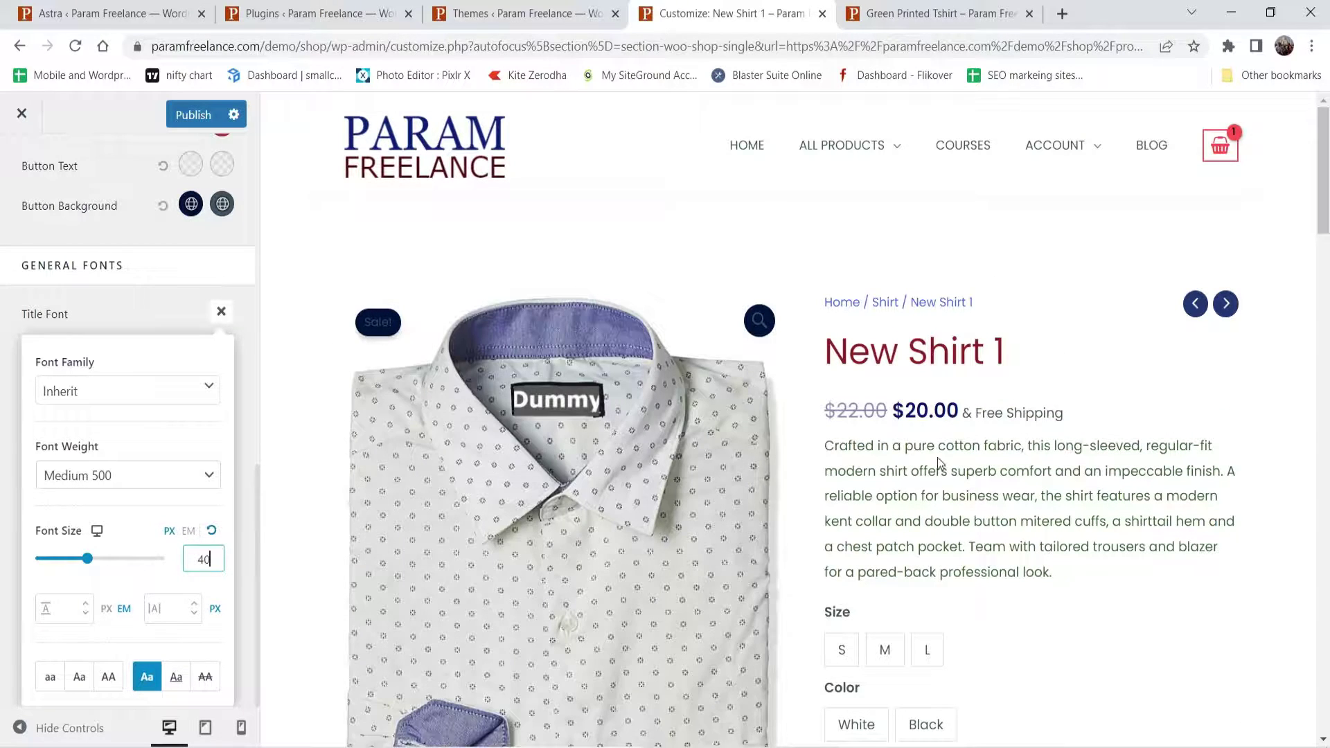
{"action": "double_click", "coordinate": [196, 560]}
{"action": "type", "text": "28"}
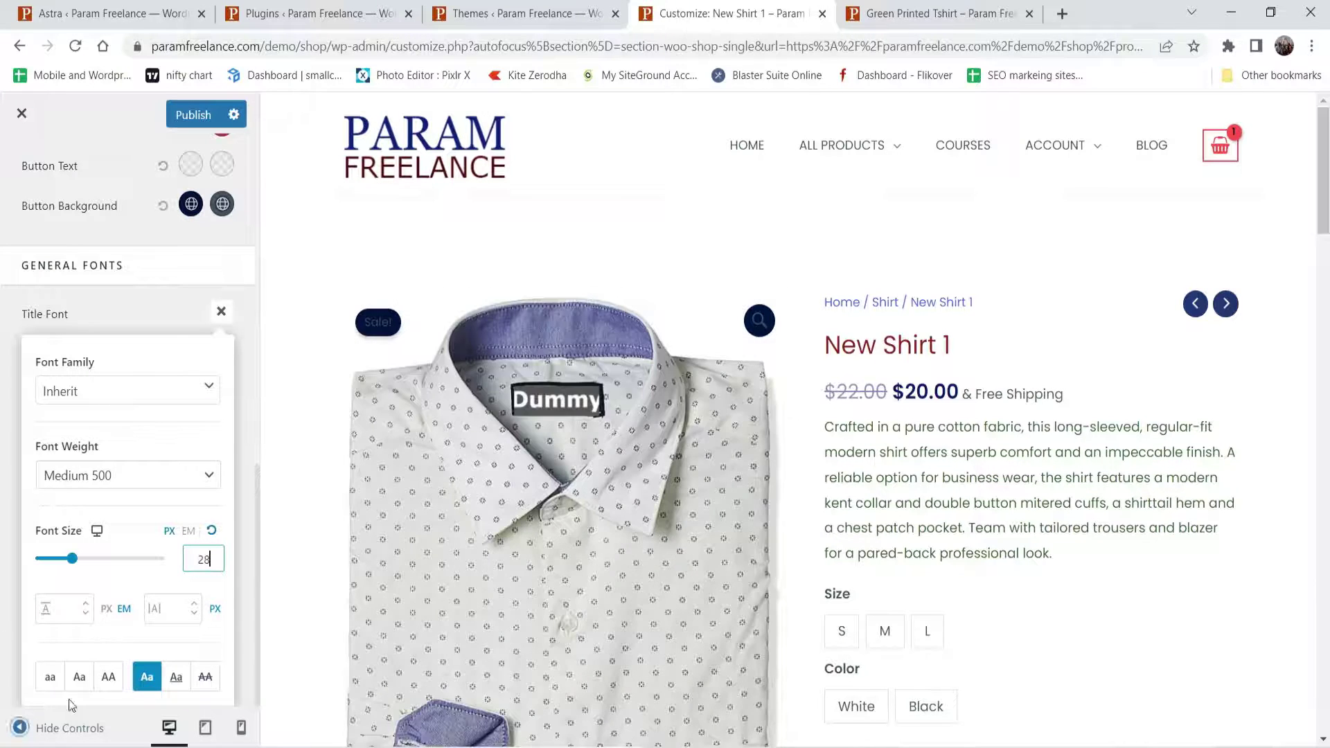
{"action": "type", "text": "30"}
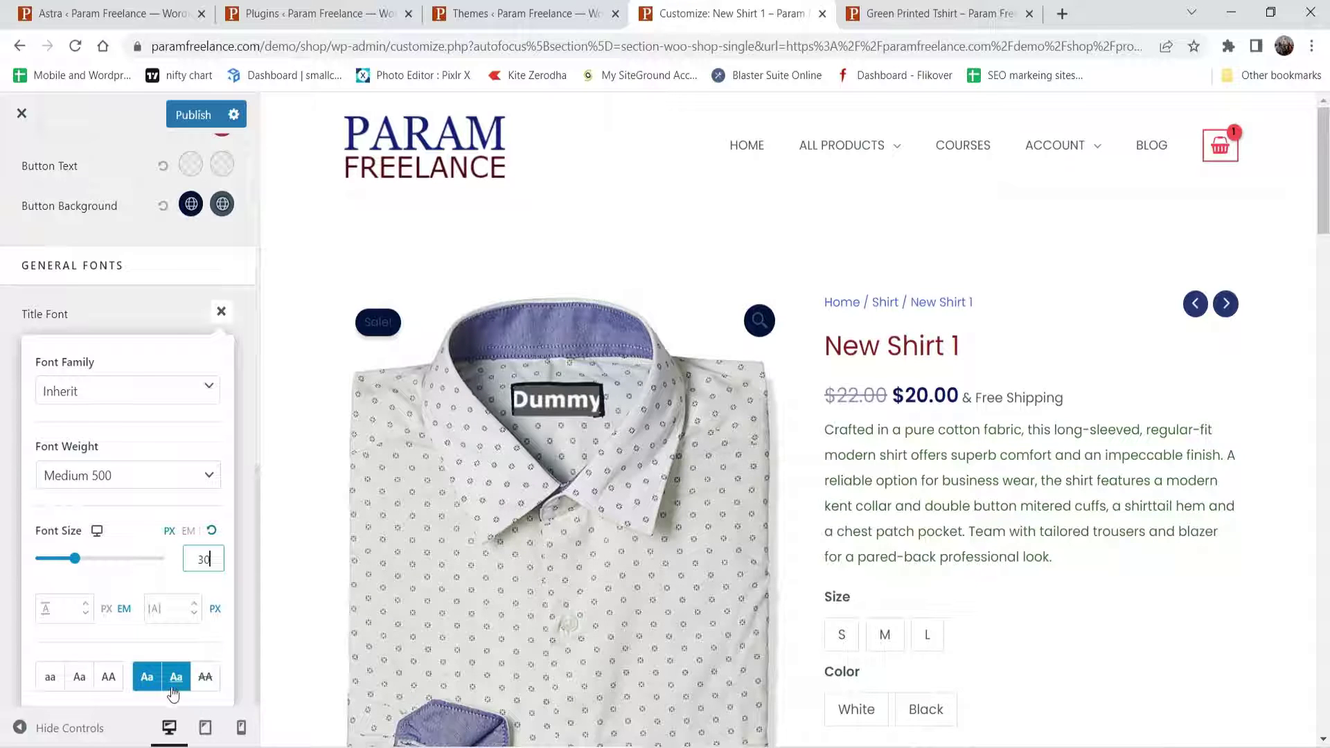
{"action": "left_click", "coordinate": [121, 308]}
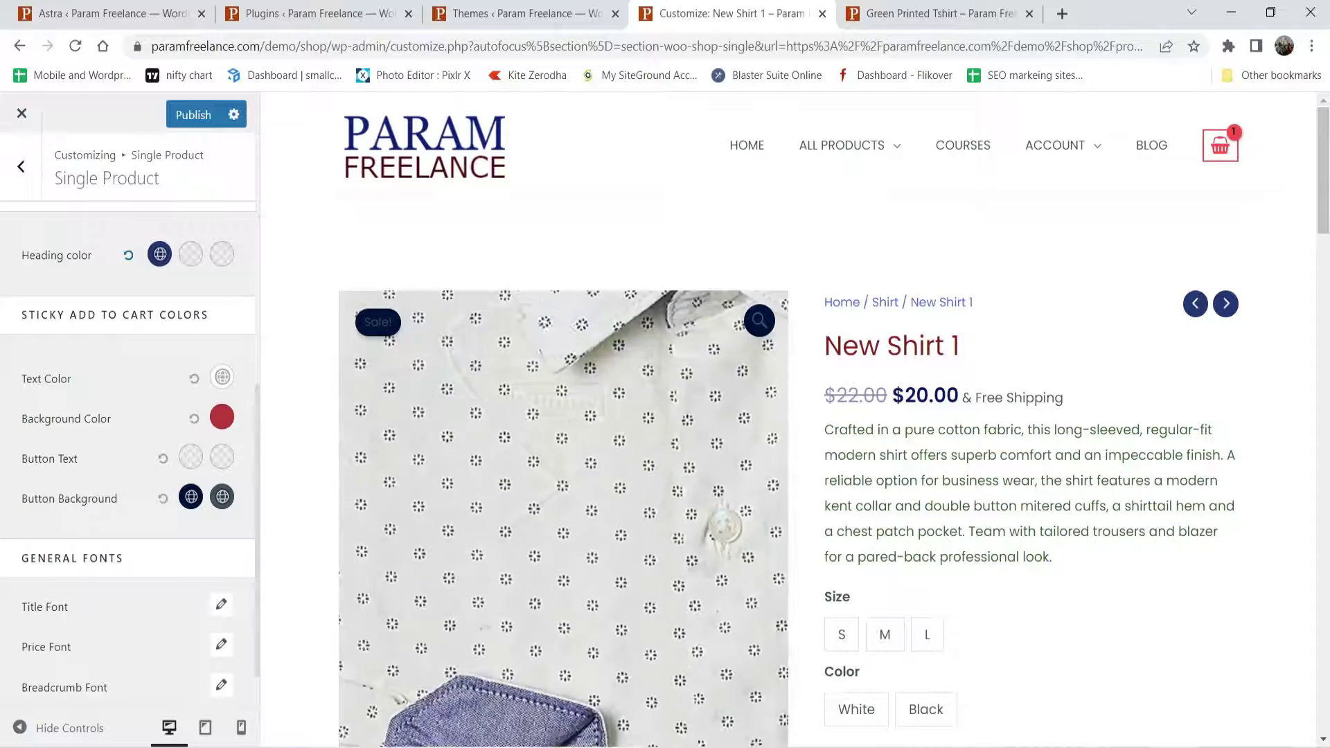
- Publish the Single Product customizations
{"action": "scroll", "coordinate": [26, 587], "scroll_direction": "down", "scroll_amount": 1}
{"action": "scroll", "coordinate": [103, 416], "scroll_direction": "up", "scroll_amount": 8}
{"action": "left_click", "coordinate": [186, 114]}
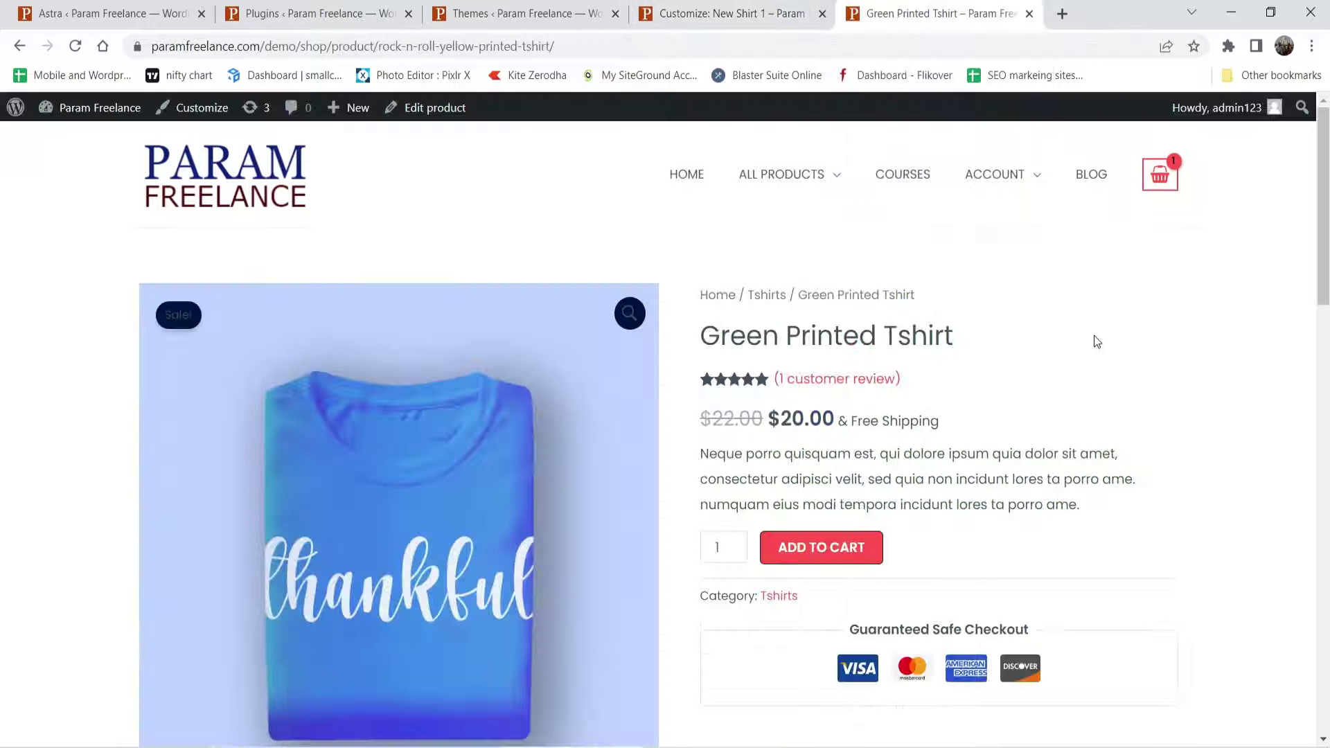
- Reload the Green Printed Tshirt page and scroll through the published styling
{"action": "left_click", "coordinate": [75, 45]}
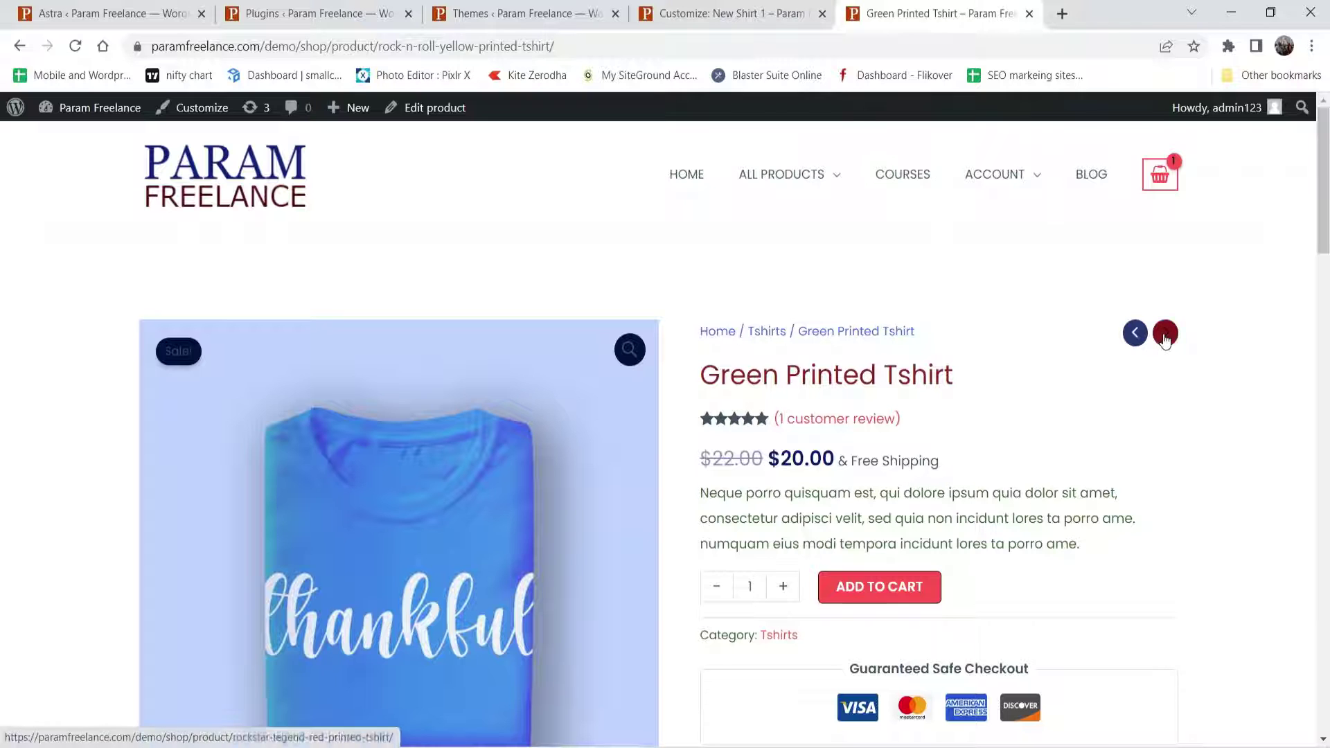
{"action": "scroll", "coordinate": [980, 437], "scroll_direction": "down", "scroll_amount": 5}
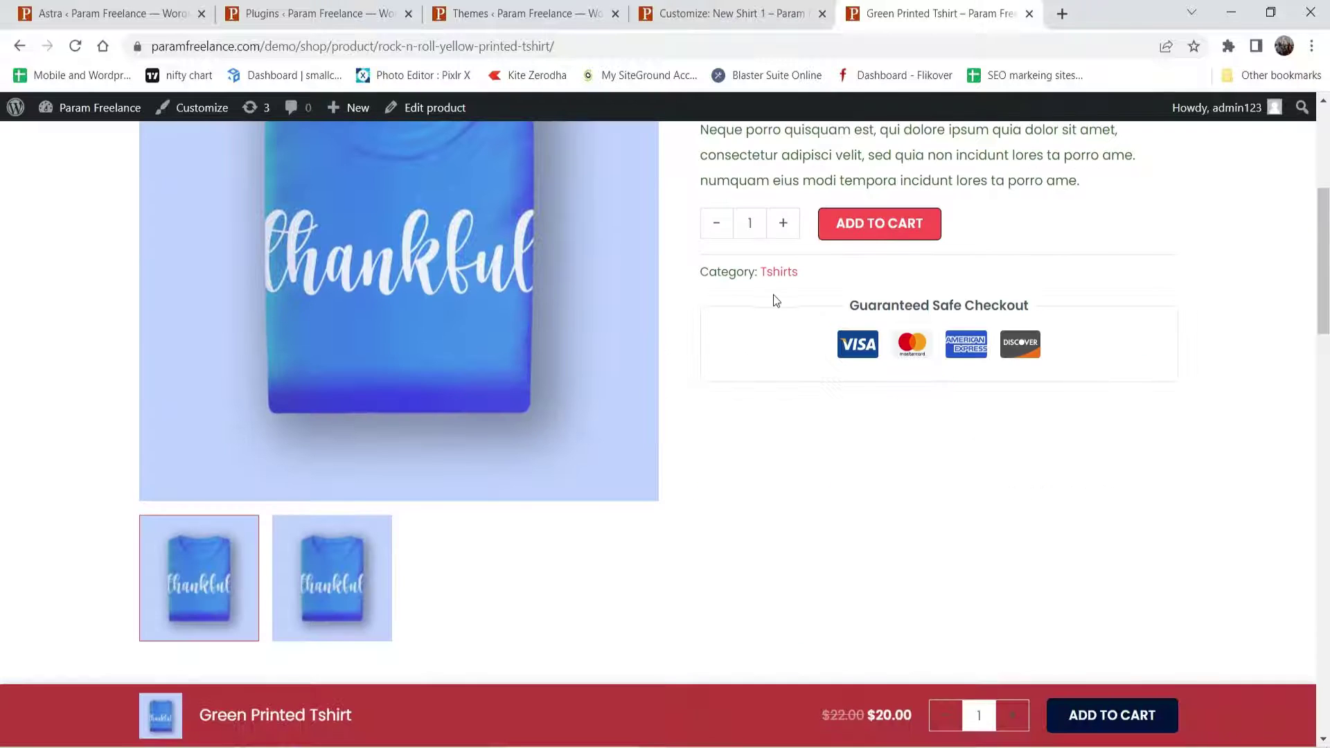
{"action": "scroll", "coordinate": [771, 306], "scroll_direction": "down", "scroll_amount": 4}
{"action": "scroll", "coordinate": [621, 287], "scroll_direction": "down", "scroll_amount": 4}
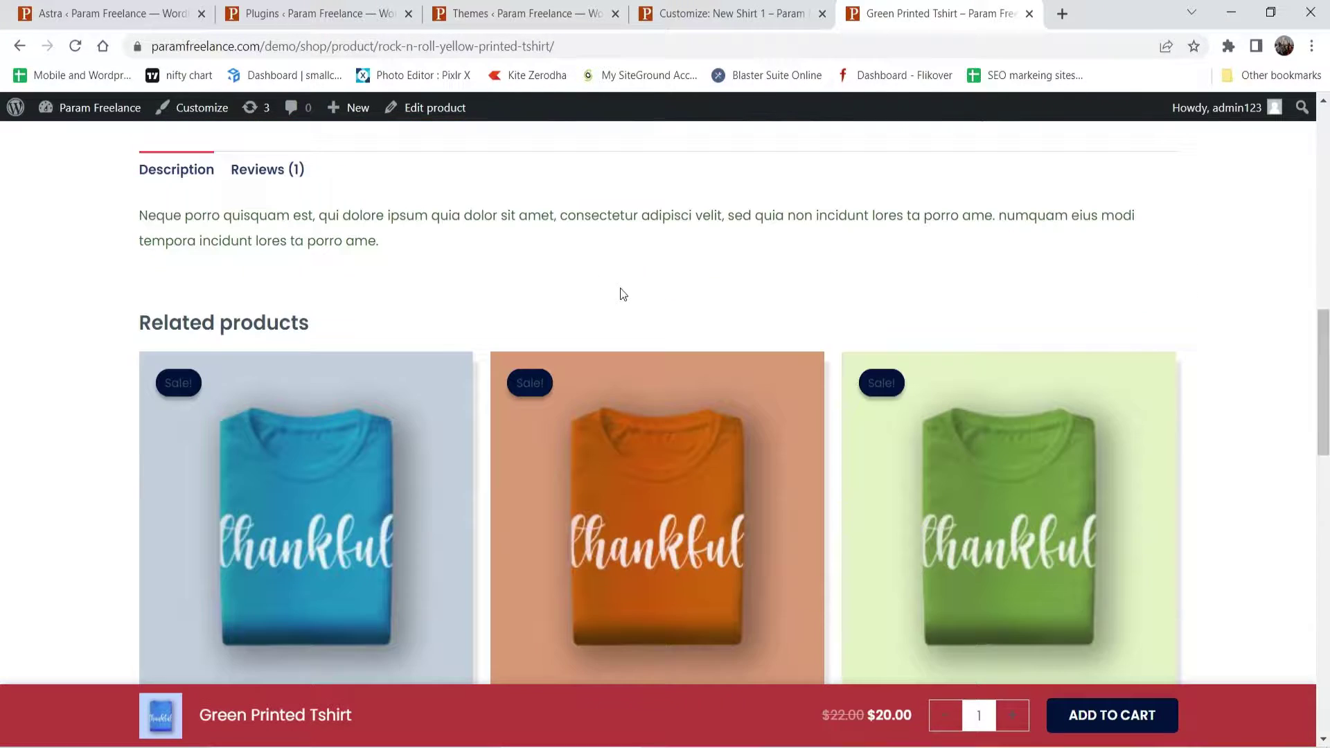
- View the Reviews (1) tab, return to Description, and scroll to Related products
{"action": "left_click", "coordinate": [267, 172]}
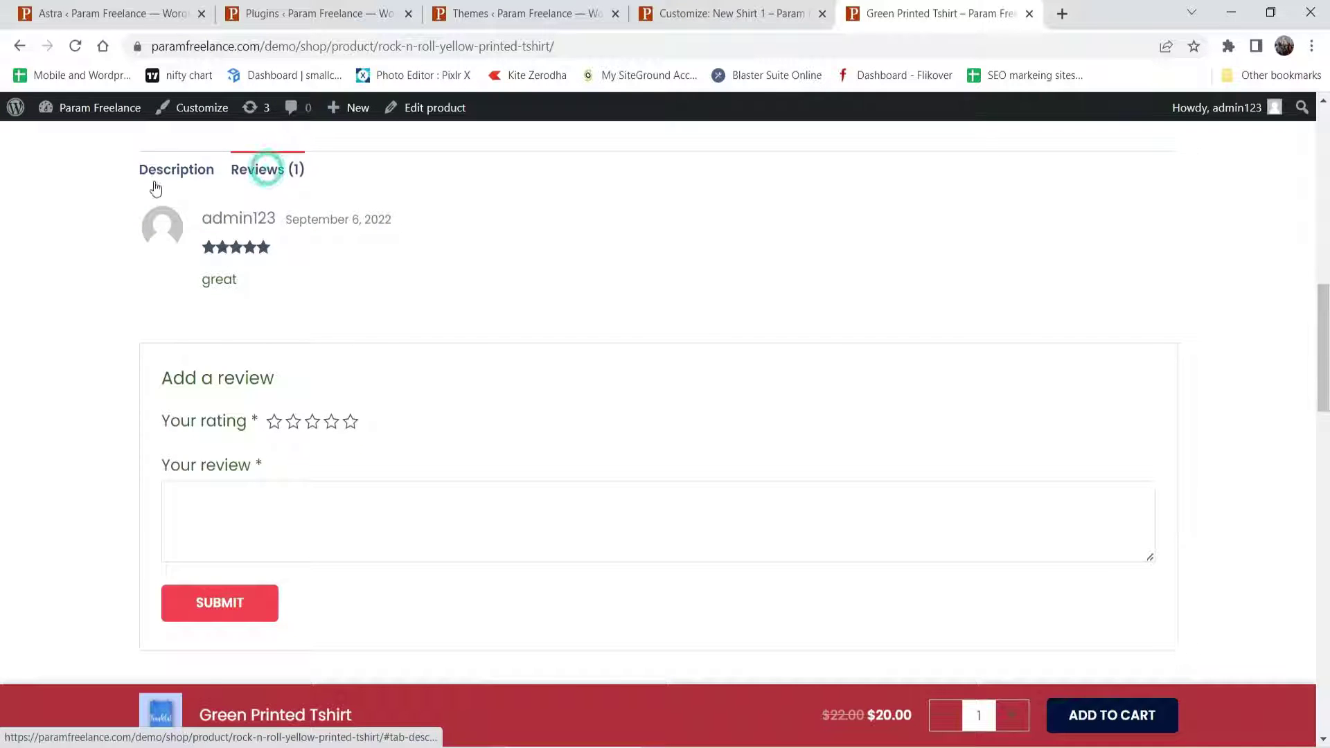
{"action": "left_click", "coordinate": [160, 173]}
{"action": "scroll", "coordinate": [567, 226], "scroll_direction": "down", "scroll_amount": 3}
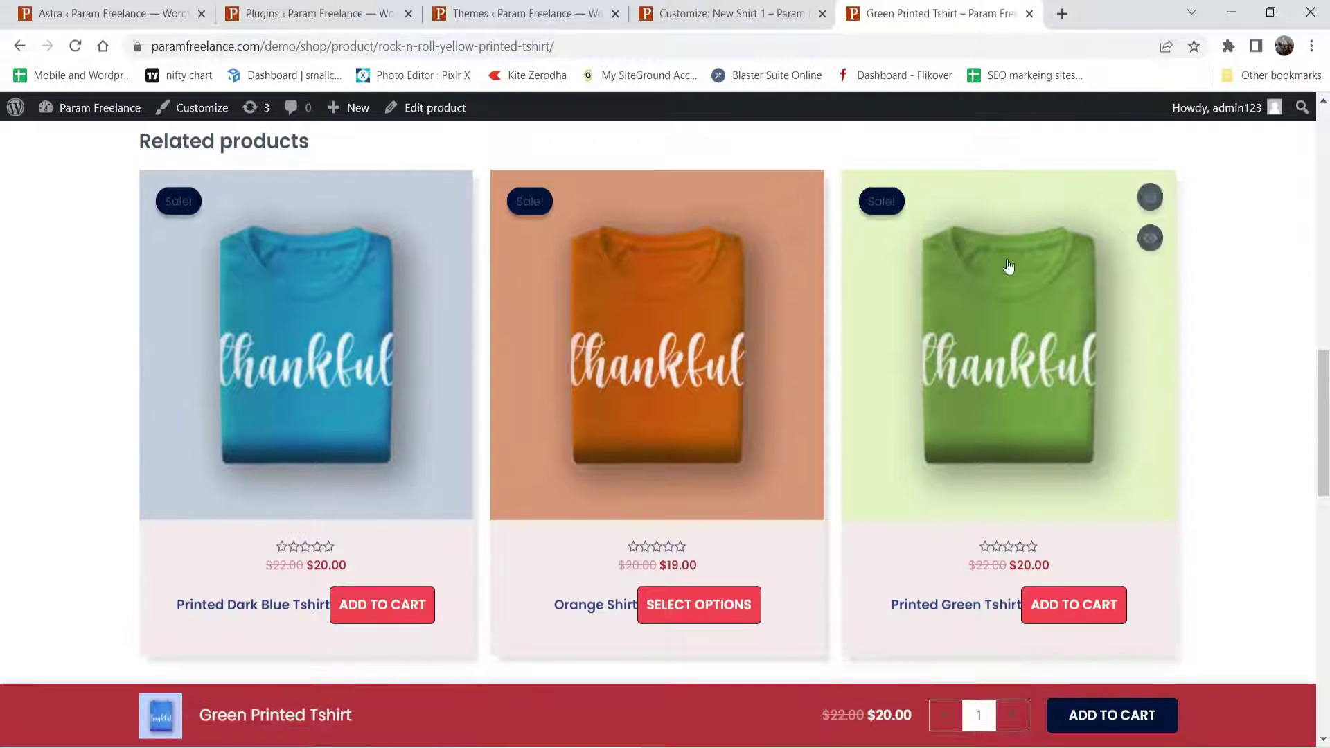
{"action": "left_click", "coordinate": [684, 14]}
- Review the General tab's related, recently viewed and up-sell product options
{"action": "left_click", "coordinate": [64, 220]}
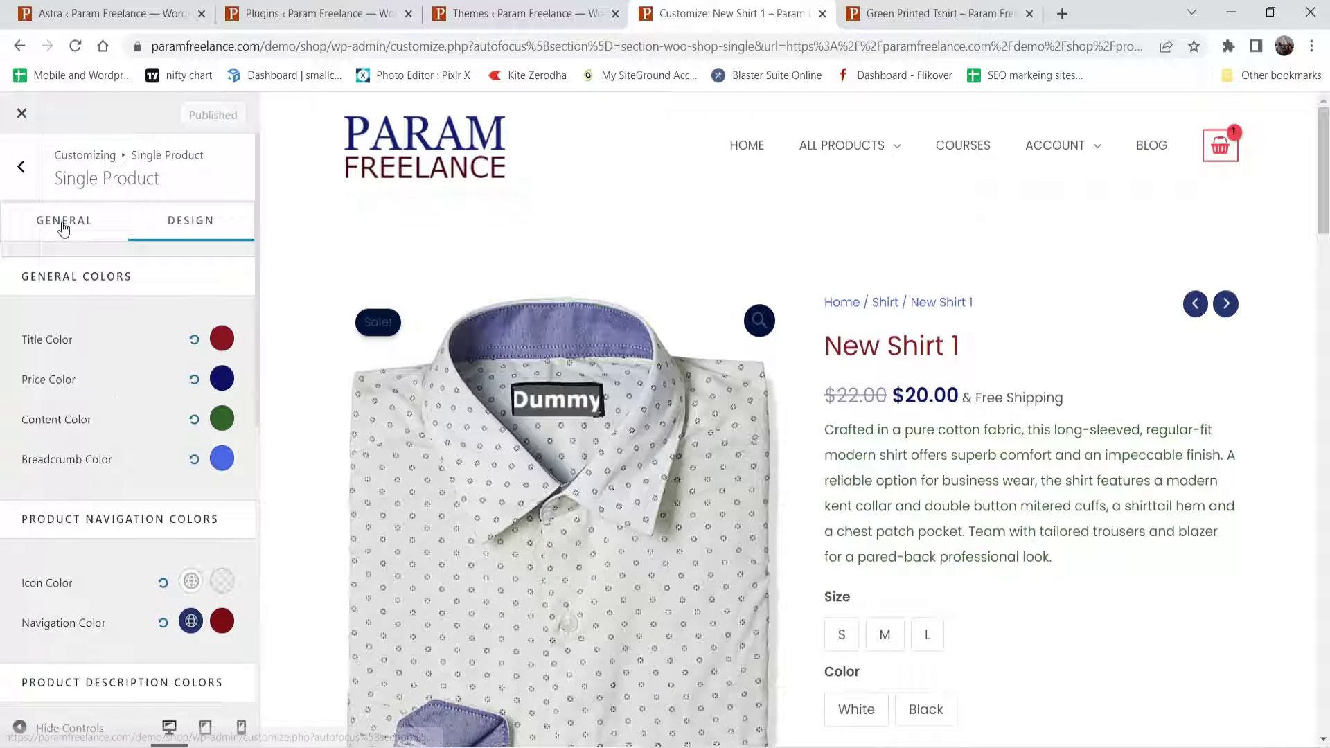
{"action": "scroll", "coordinate": [175, 416], "scroll_direction": "down", "scroll_amount": 15}
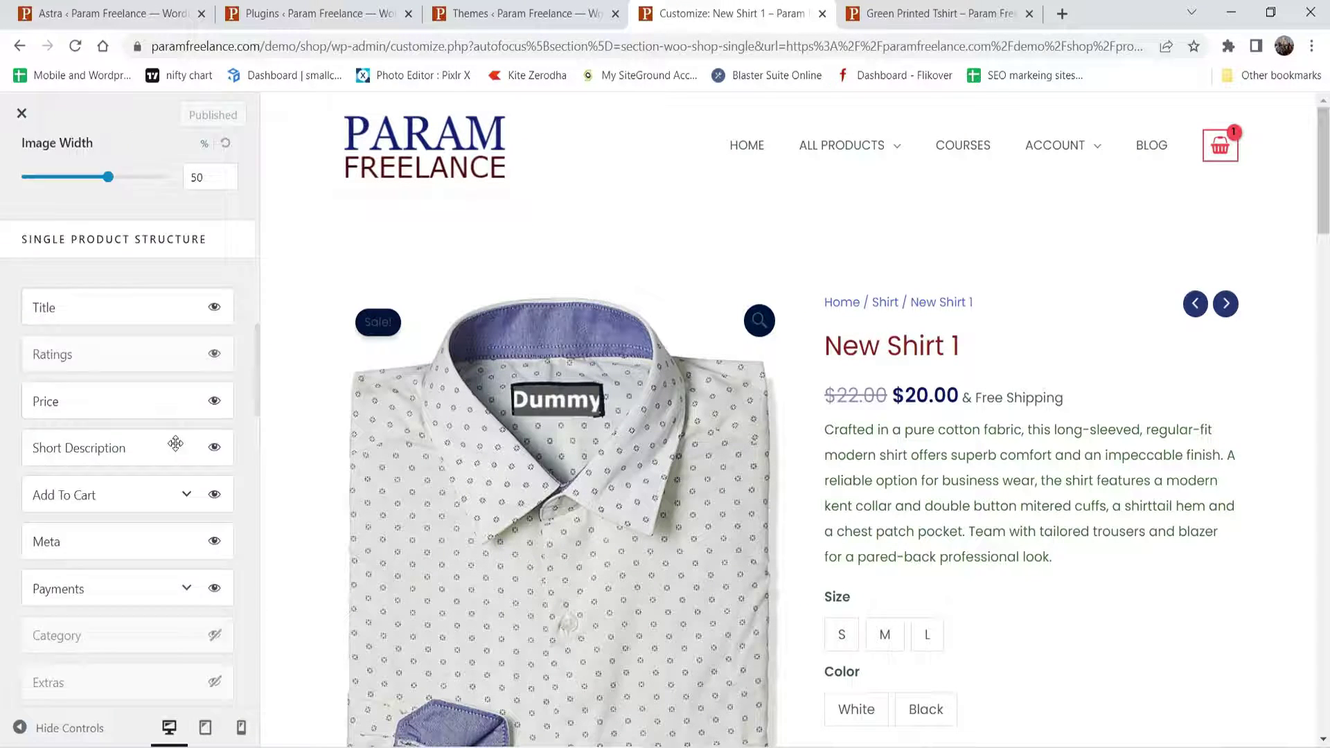
{"action": "scroll", "coordinate": [179, 440], "scroll_direction": "down", "scroll_amount": 10}
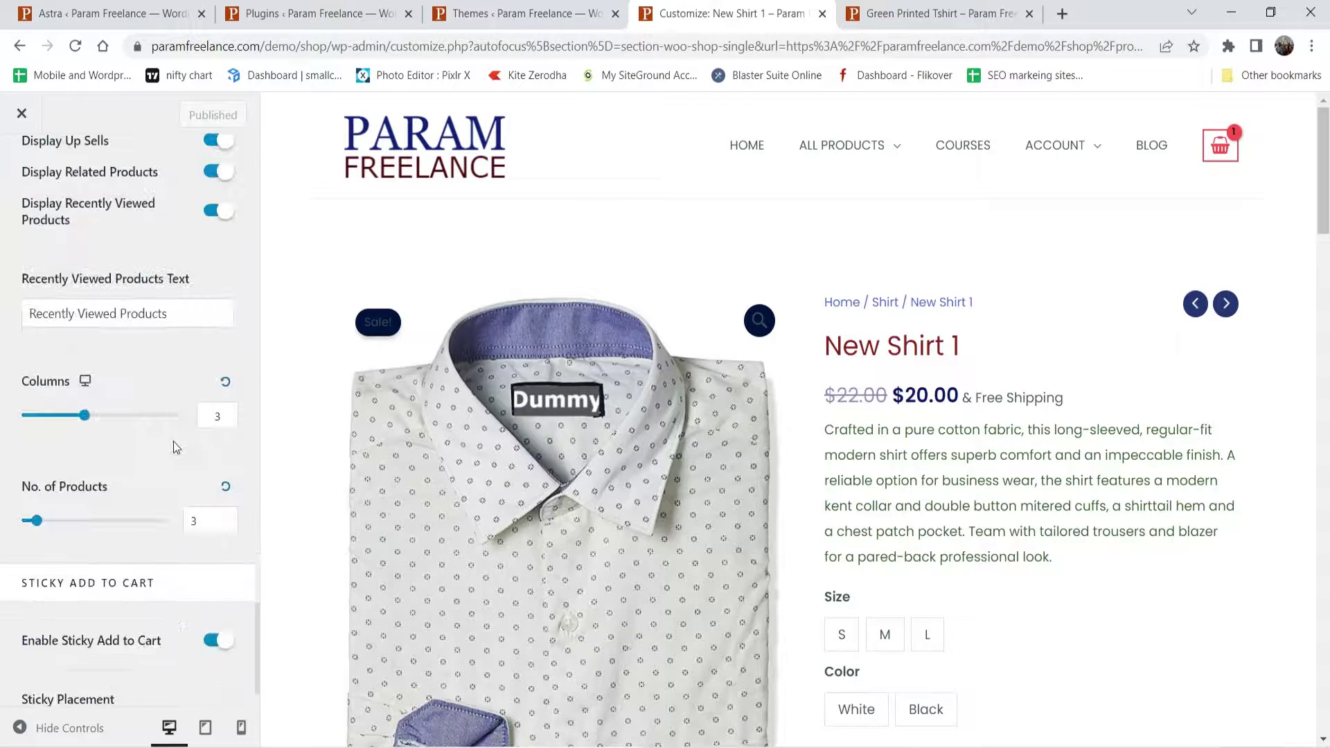
{"action": "scroll", "coordinate": [152, 429], "scroll_direction": "up", "scroll_amount": 3}
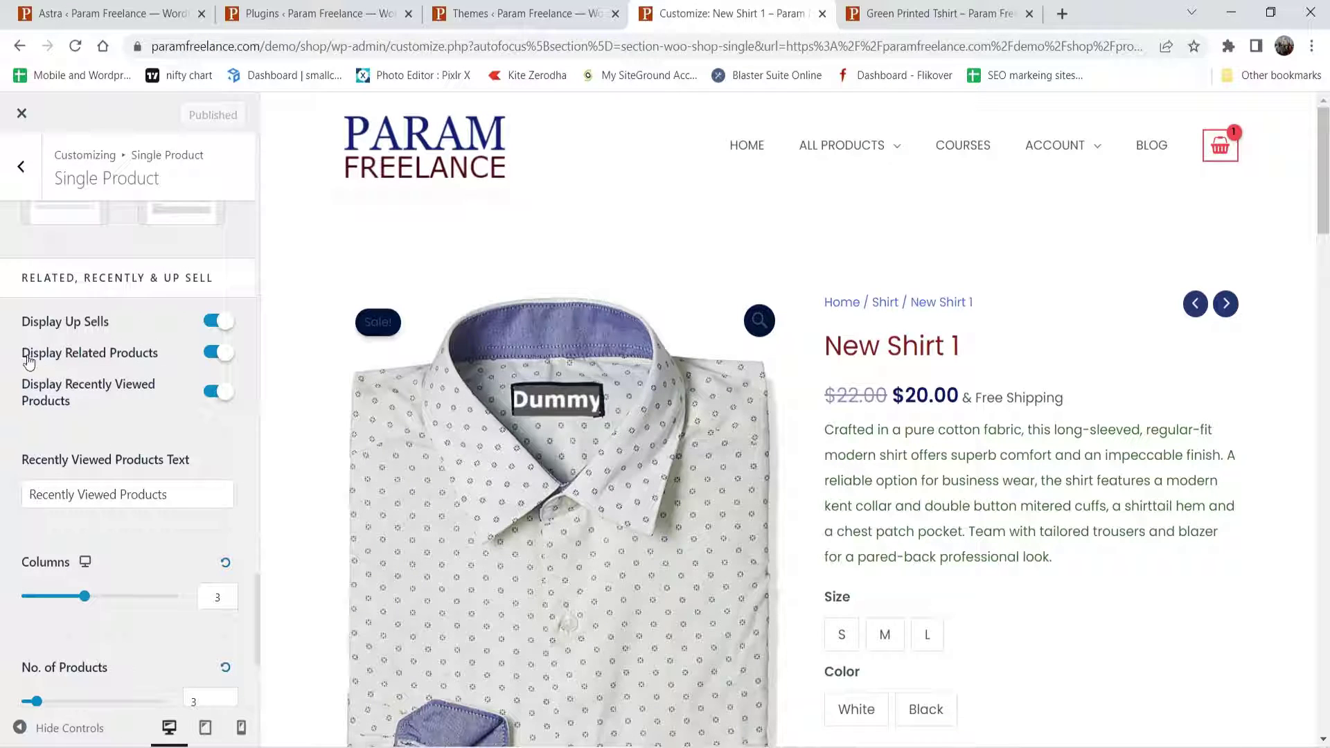
- On the Green Printed Tshirt page, open New Shirt 1 from Recently Viewed products
{"action": "left_click", "coordinate": [893, 14]}
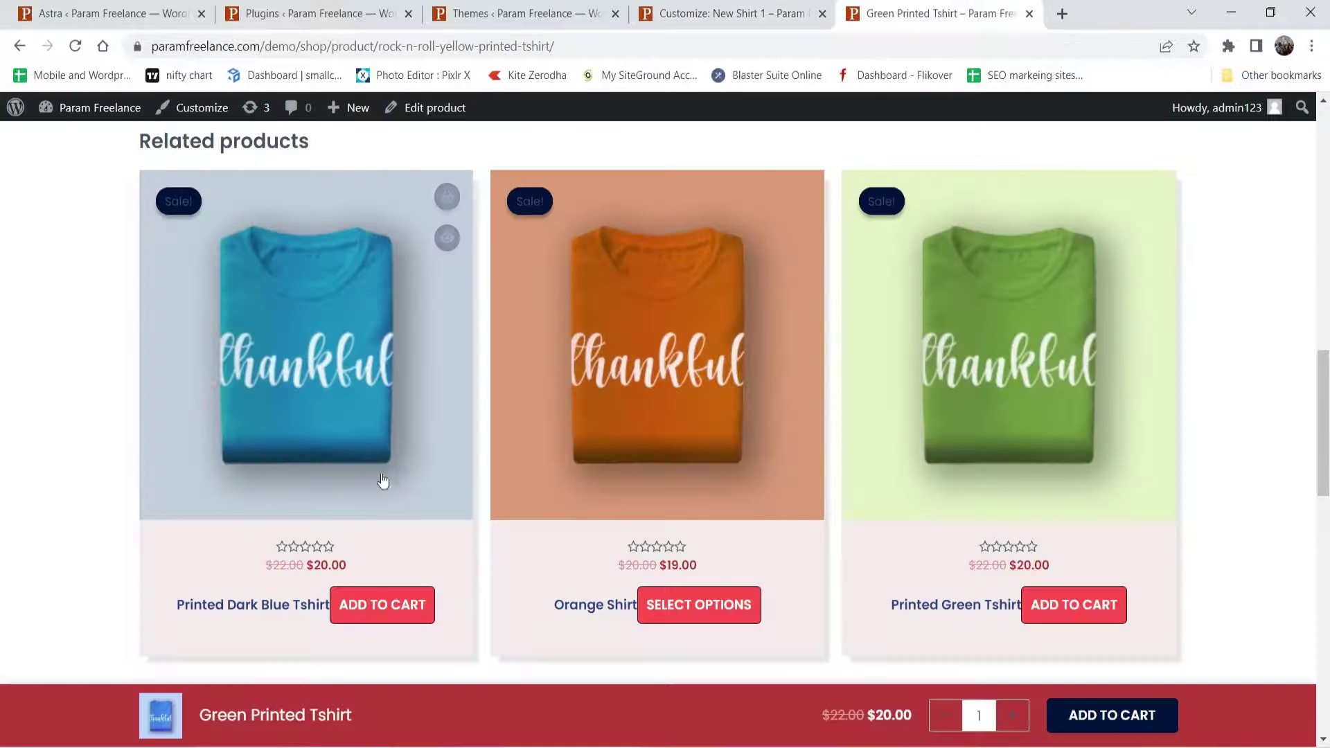
{"action": "scroll", "coordinate": [53, 419], "scroll_direction": "down", "scroll_amount": 5}
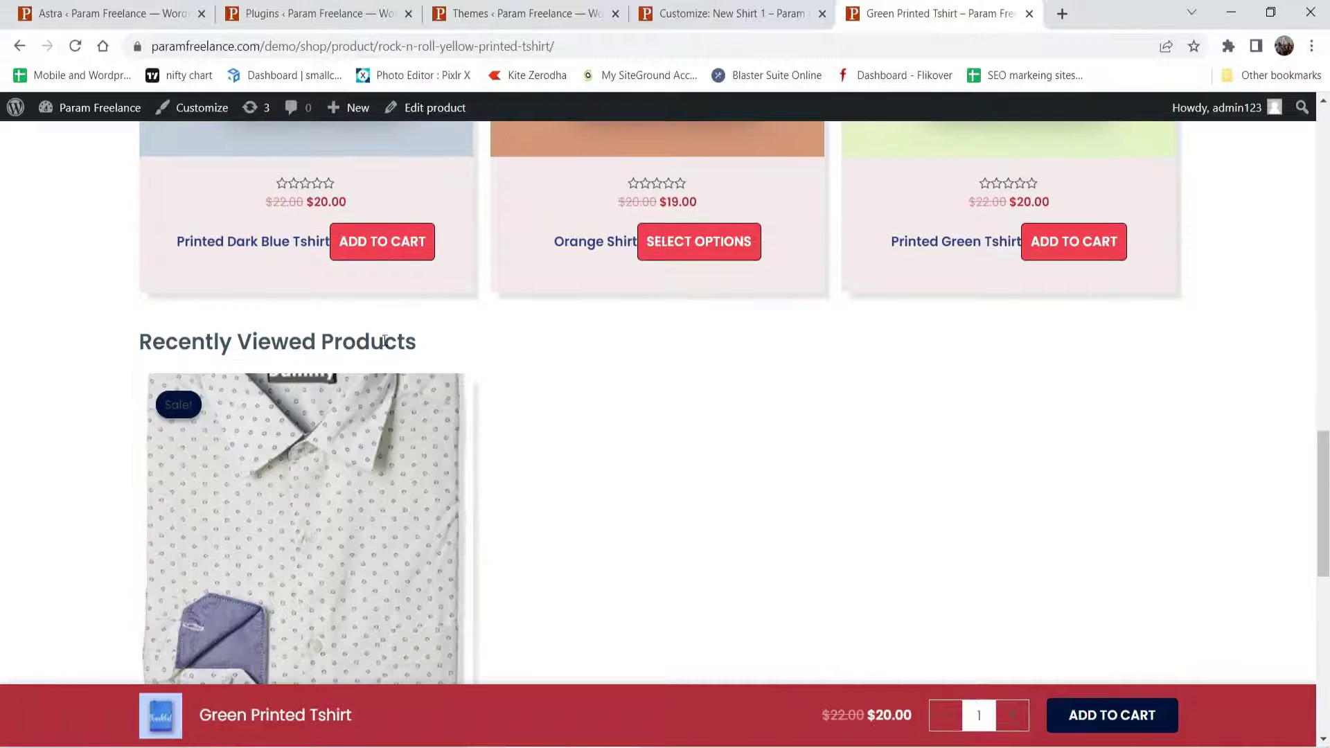
{"action": "scroll", "coordinate": [421, 342], "scroll_direction": "down", "scroll_amount": 5}
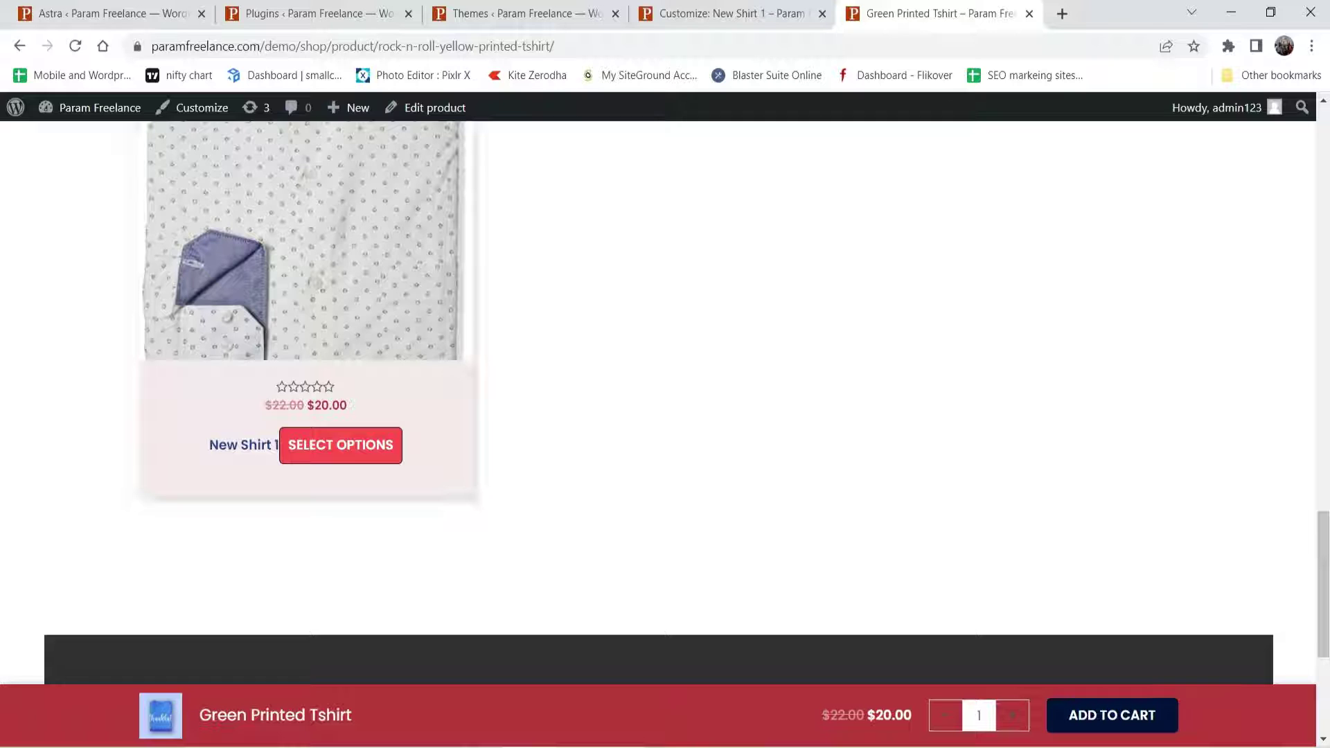
{"action": "scroll", "coordinate": [970, 483], "scroll_direction": "up", "scroll_amount": 10}
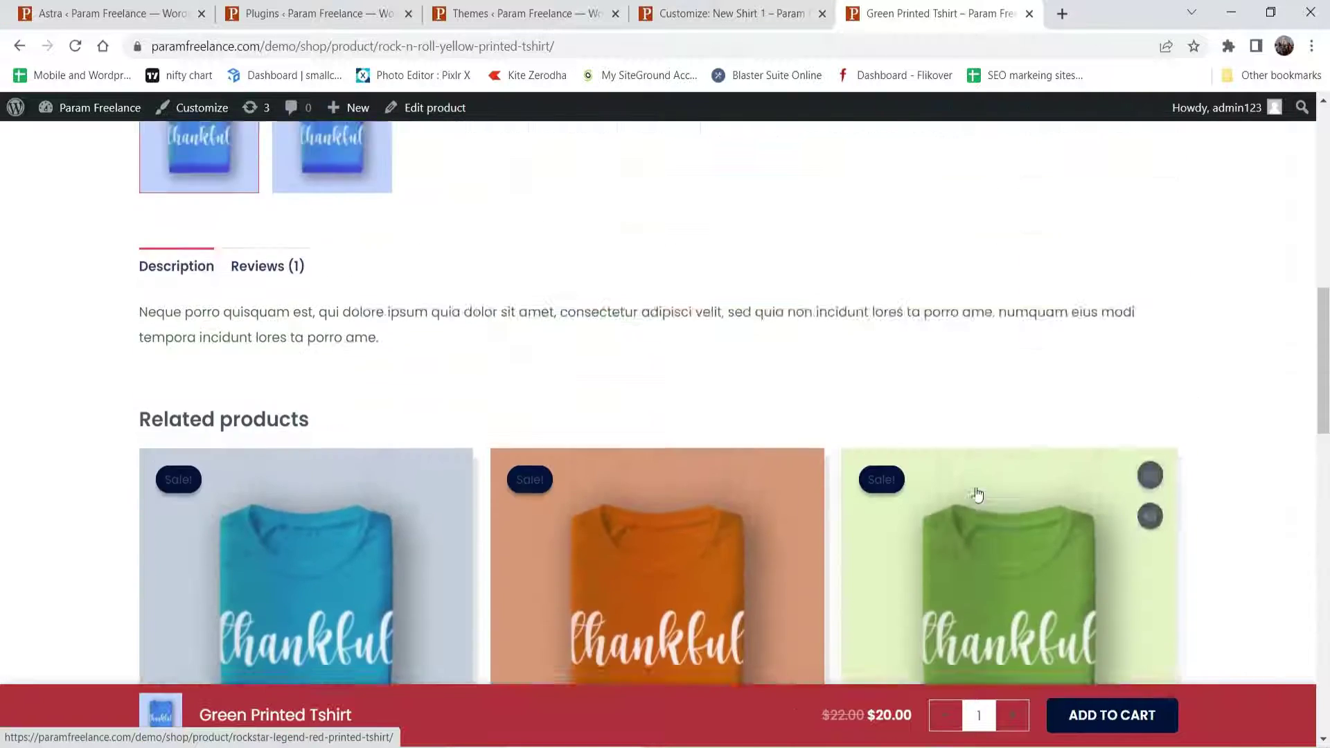
{"action": "scroll", "coordinate": [976, 495], "scroll_direction": "down", "scroll_amount": 5}
{"action": "scroll", "coordinate": [953, 498], "scroll_direction": "up", "scroll_amount": 12}
{"action": "scroll", "coordinate": [779, 443], "scroll_direction": "up", "scroll_amount": 3}
{"action": "scroll", "coordinate": [711, 485], "scroll_direction": "down", "scroll_amount": 18}
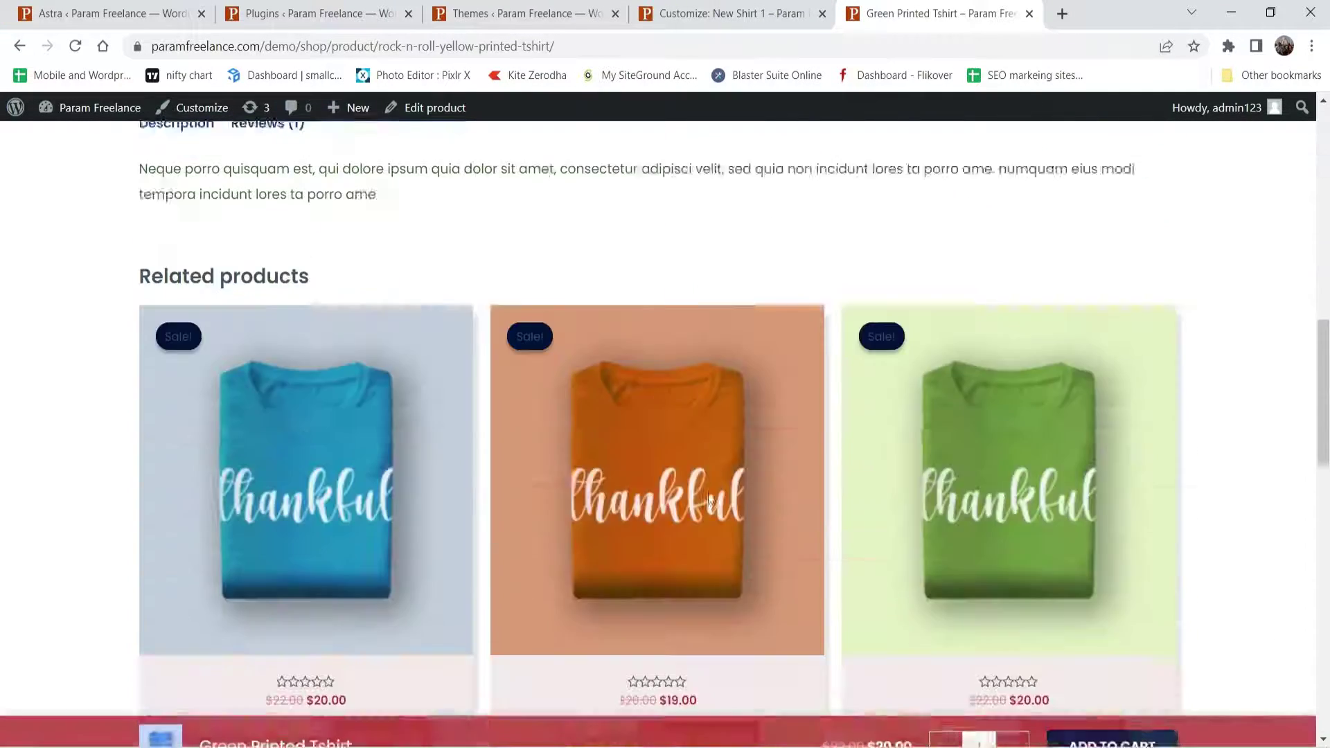
{"action": "scroll", "coordinate": [925, 540], "scroll_direction": "up", "scroll_amount": 10}
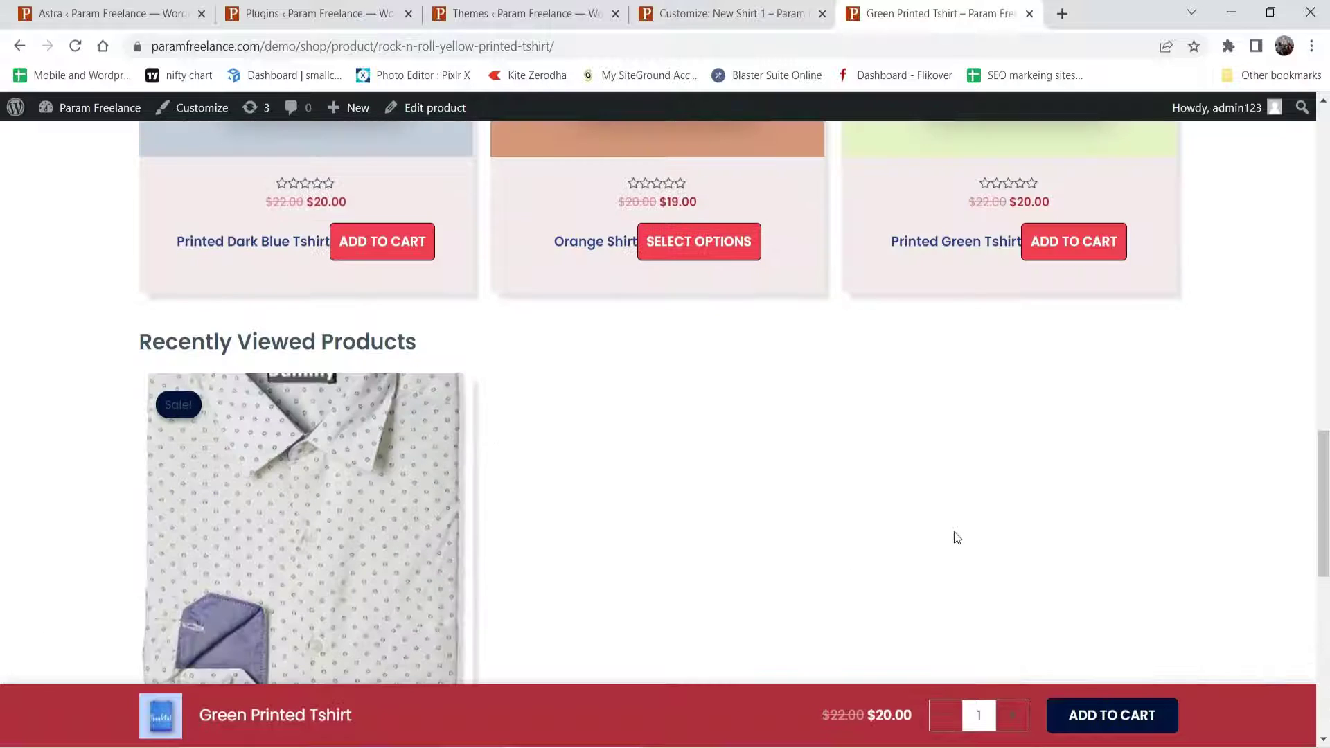
{"action": "left_click", "coordinate": [326, 461]}
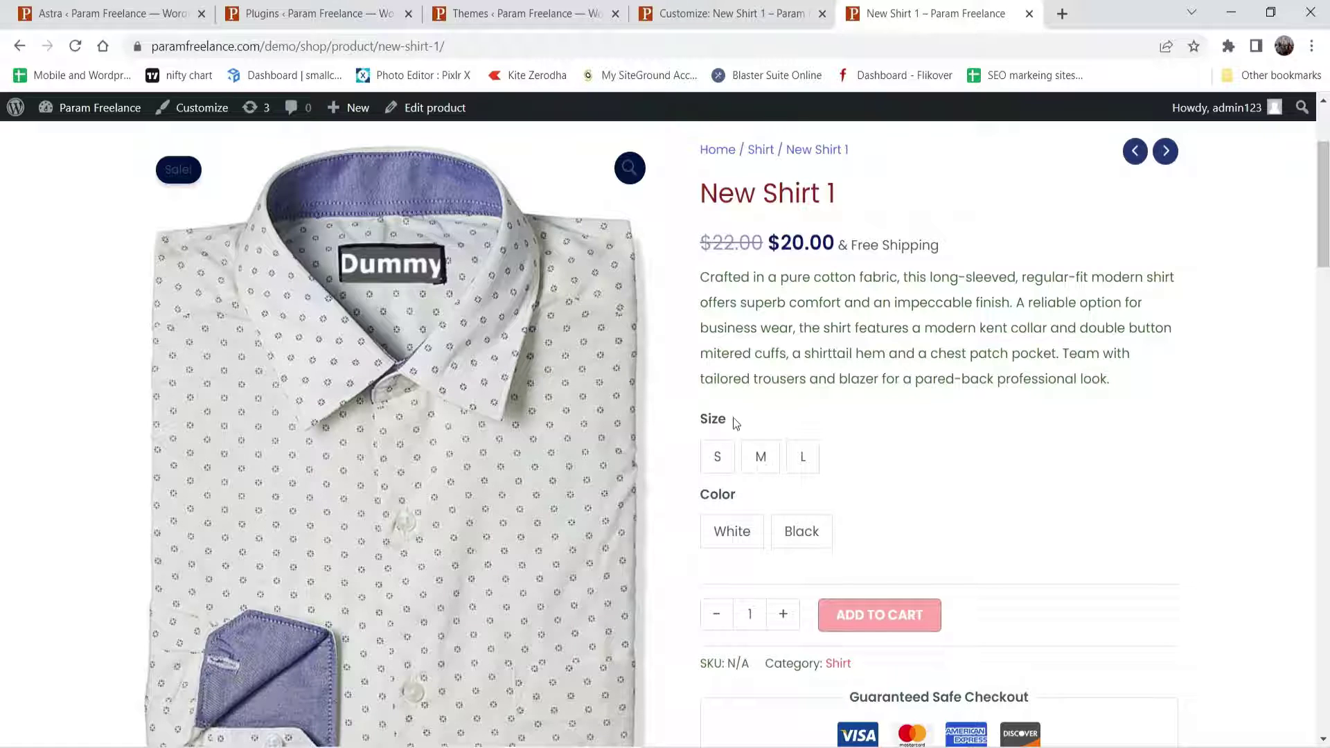
- Select size S and the Black colour variant for New Shirt 1
{"action": "scroll", "coordinate": [960, 374], "scroll_direction": "down", "scroll_amount": 3}
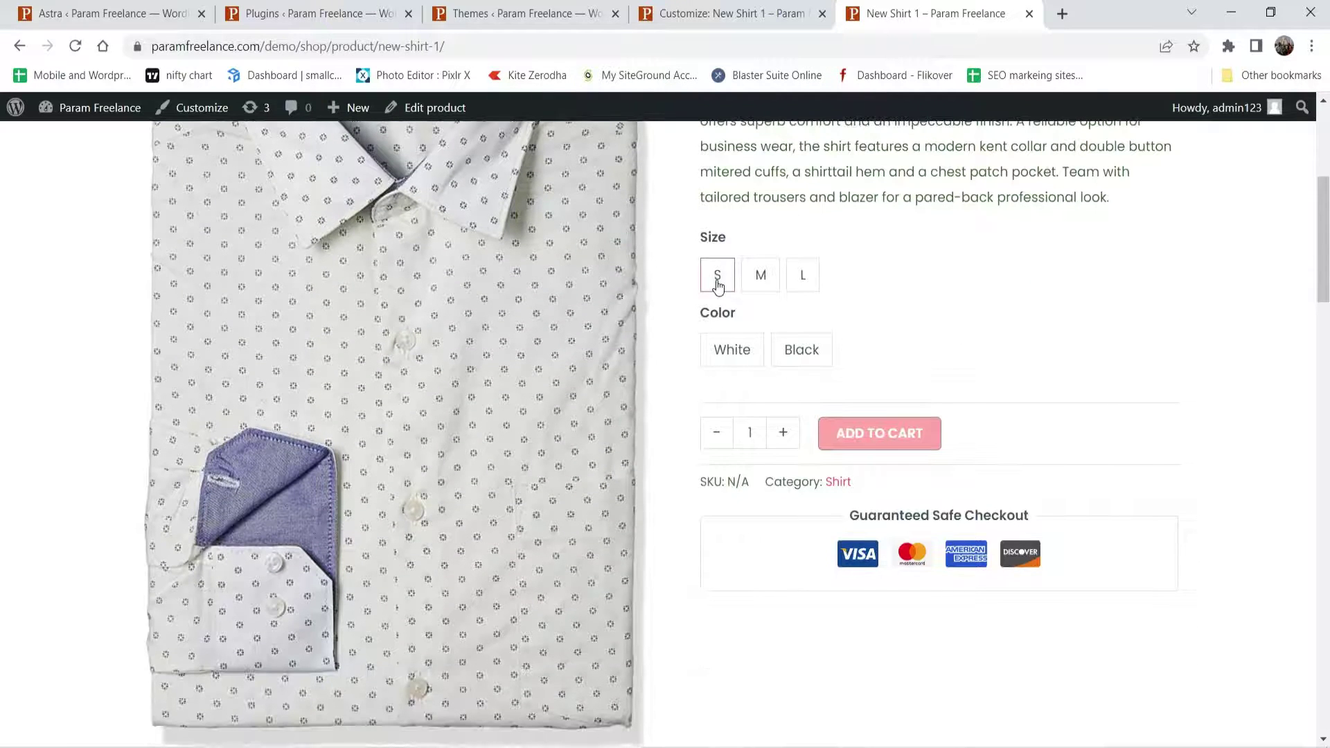
{"action": "left_click", "coordinate": [717, 286]}
{"action": "left_click", "coordinate": [802, 350]}
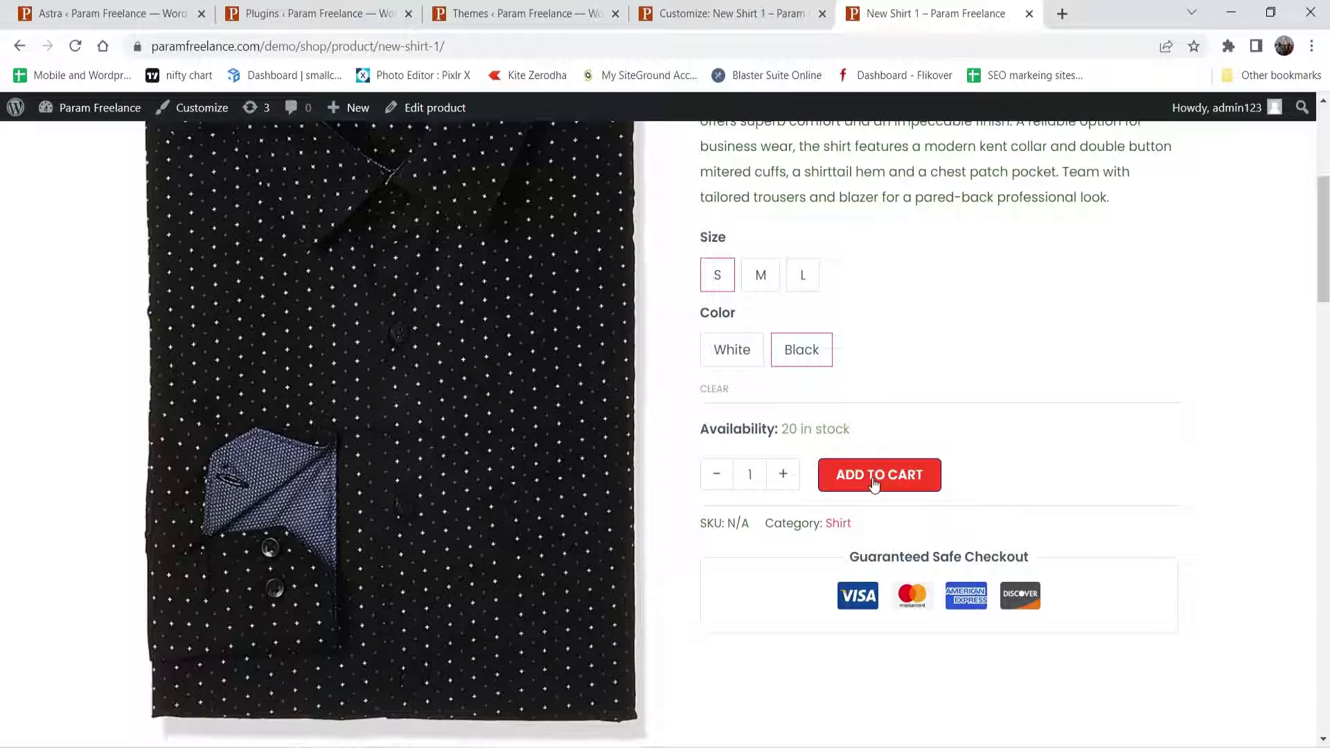
- Preview the Green Printed Tshirt from 'You may also like' in Quick View, then close it
{"action": "scroll", "coordinate": [1133, 335], "scroll_direction": "down", "scroll_amount": 10}
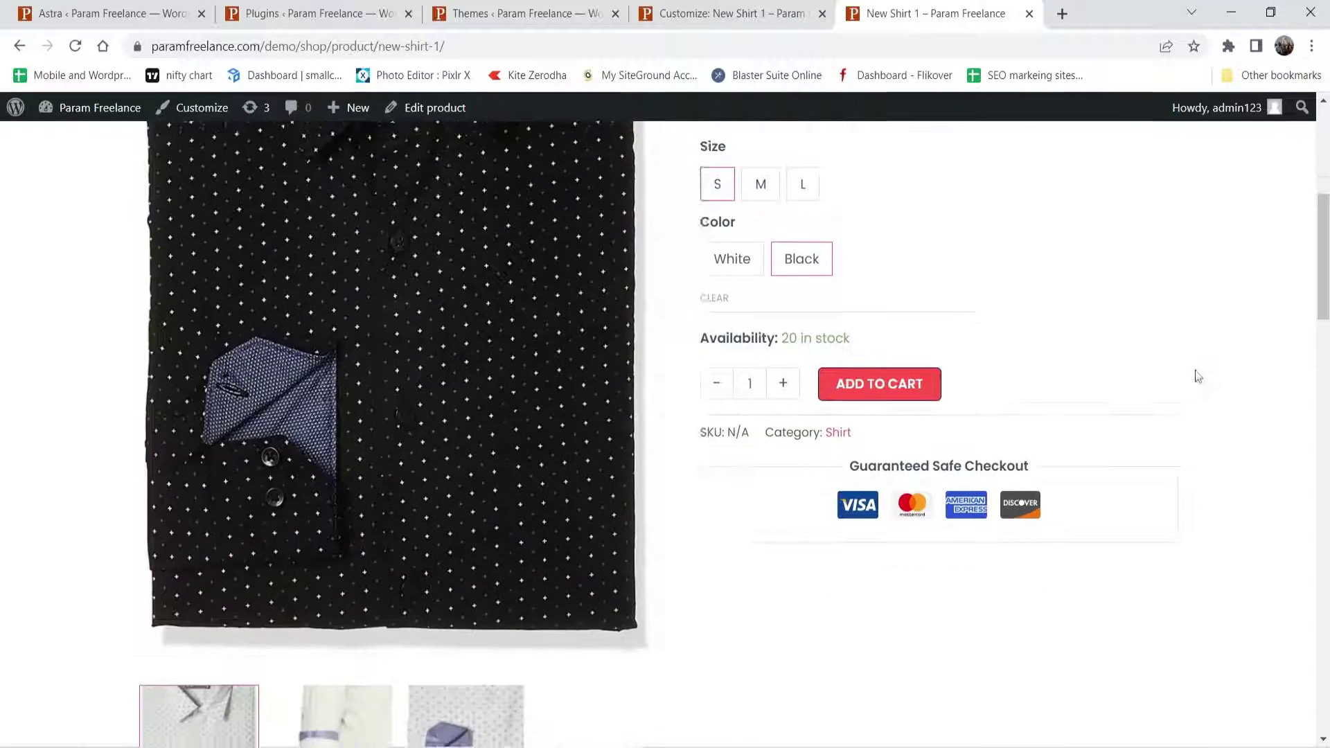
{"action": "scroll", "coordinate": [1098, 324], "scroll_direction": "down", "scroll_amount": 3}
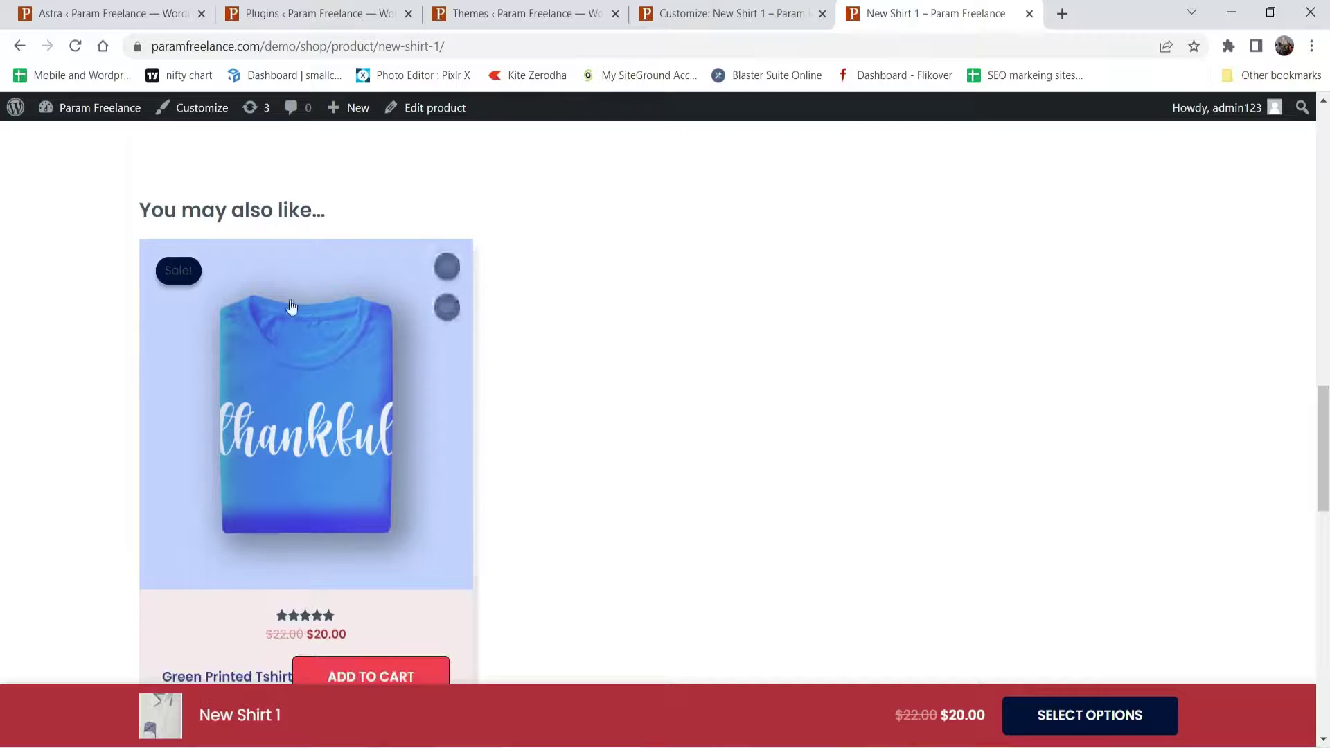
{"action": "scroll", "coordinate": [295, 294], "scroll_direction": "down", "scroll_amount": 3}
{"action": "scroll", "coordinate": [658, 357], "scroll_direction": "down", "scroll_amount": 10}
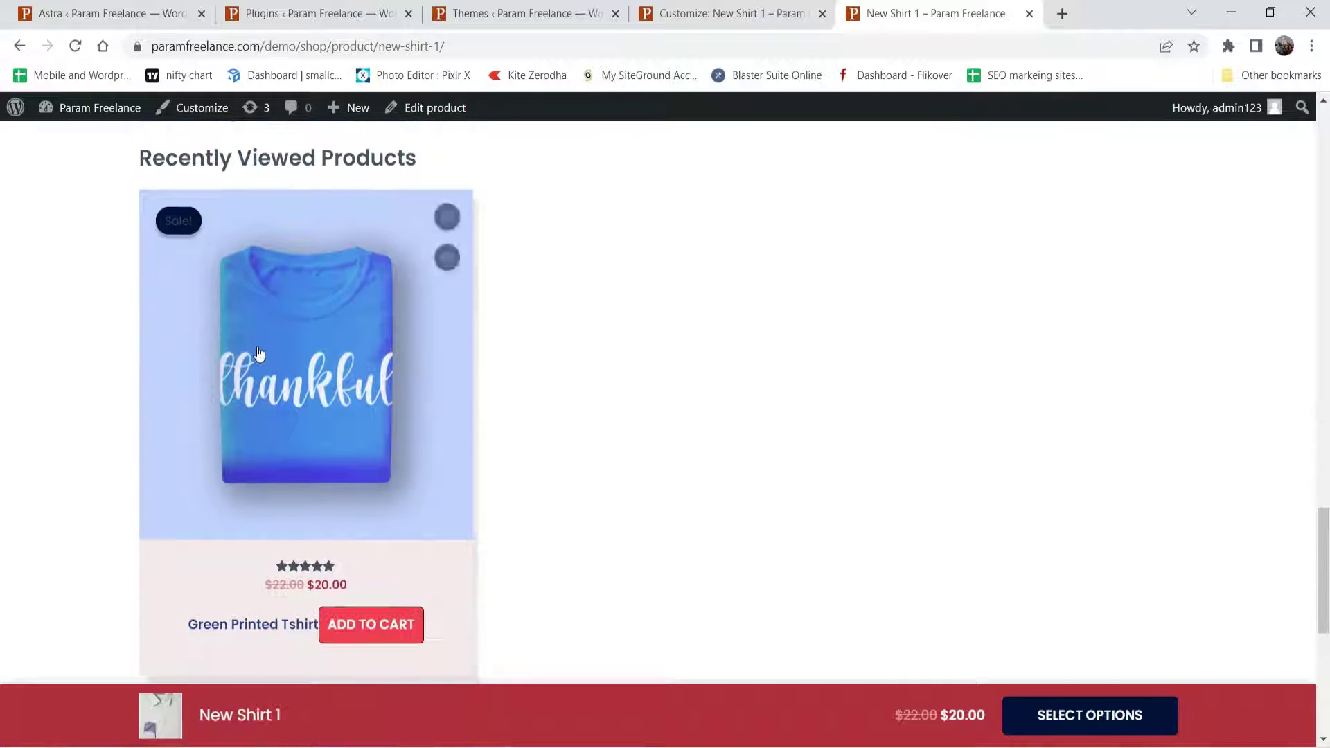
{"action": "scroll", "coordinate": [547, 402], "scroll_direction": "up", "scroll_amount": 6}
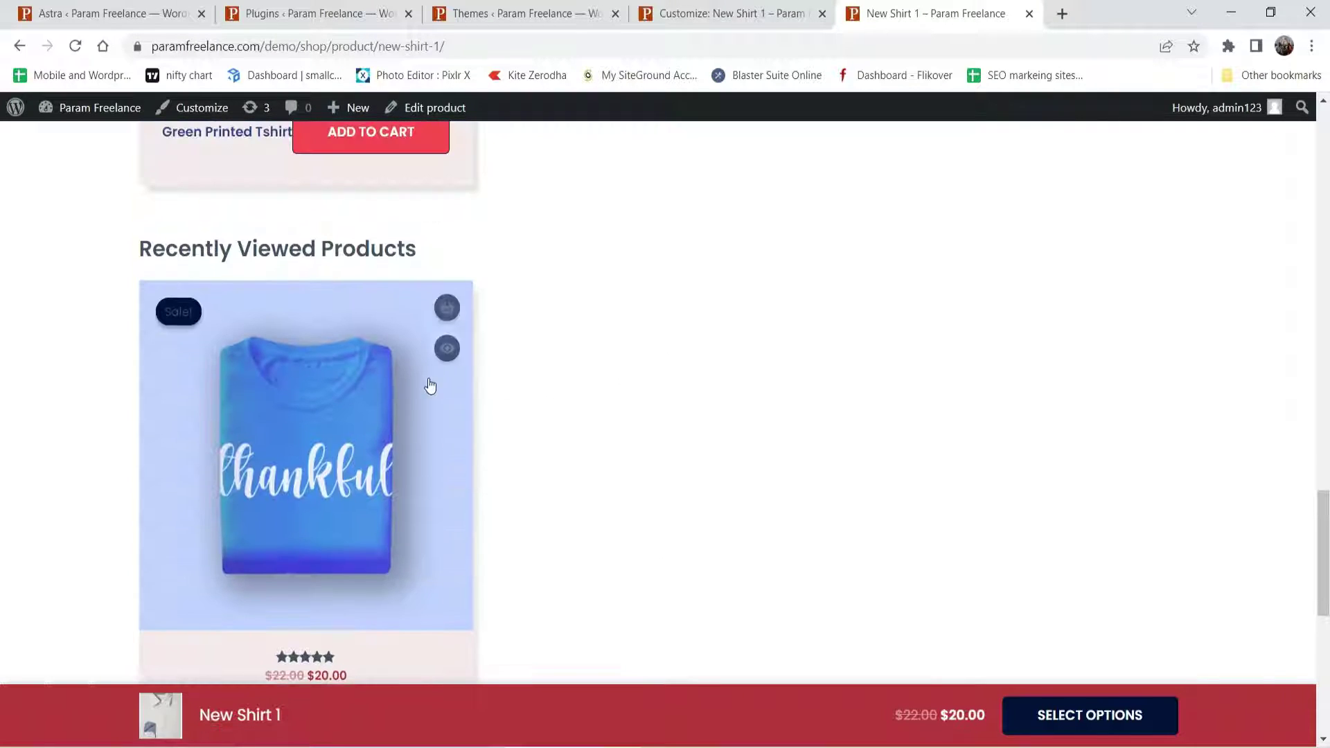
{"action": "left_click", "coordinate": [446, 350]}
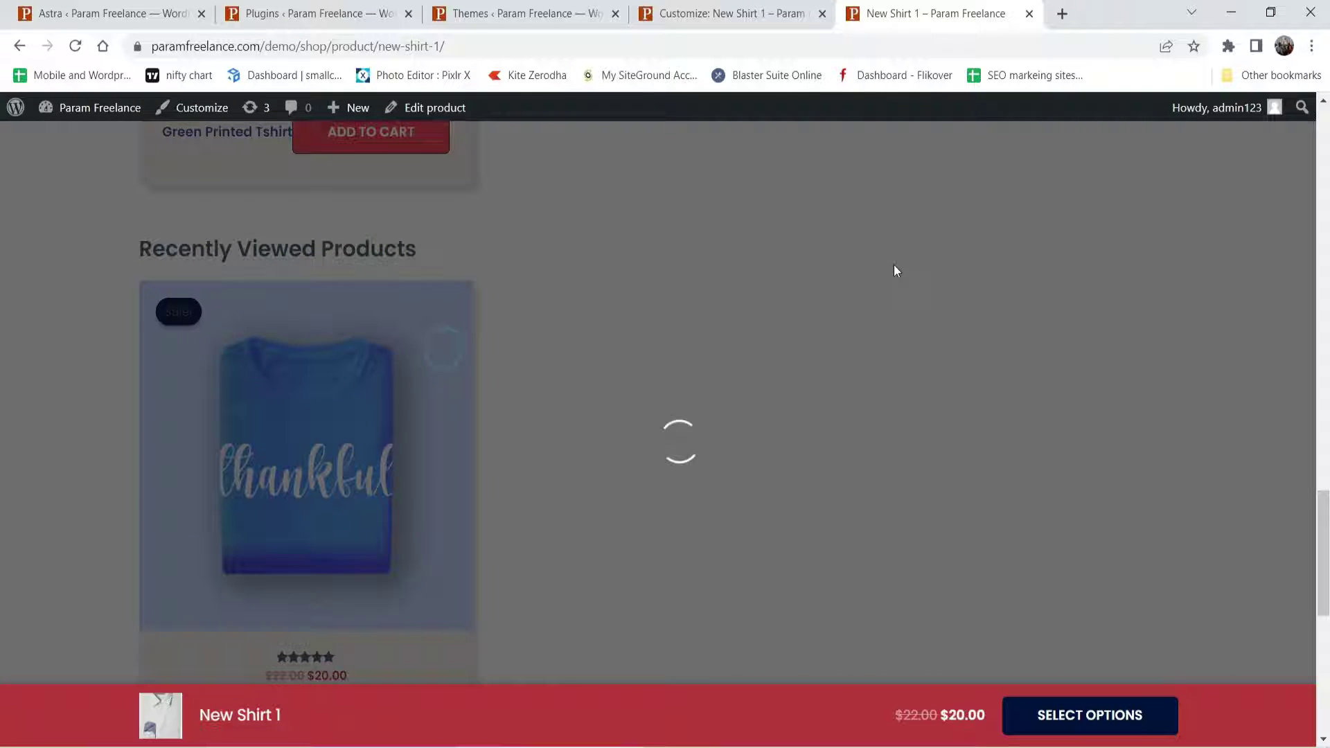
{"action": "scroll", "coordinate": [930, 268], "scroll_direction": "down", "scroll_amount": 1}
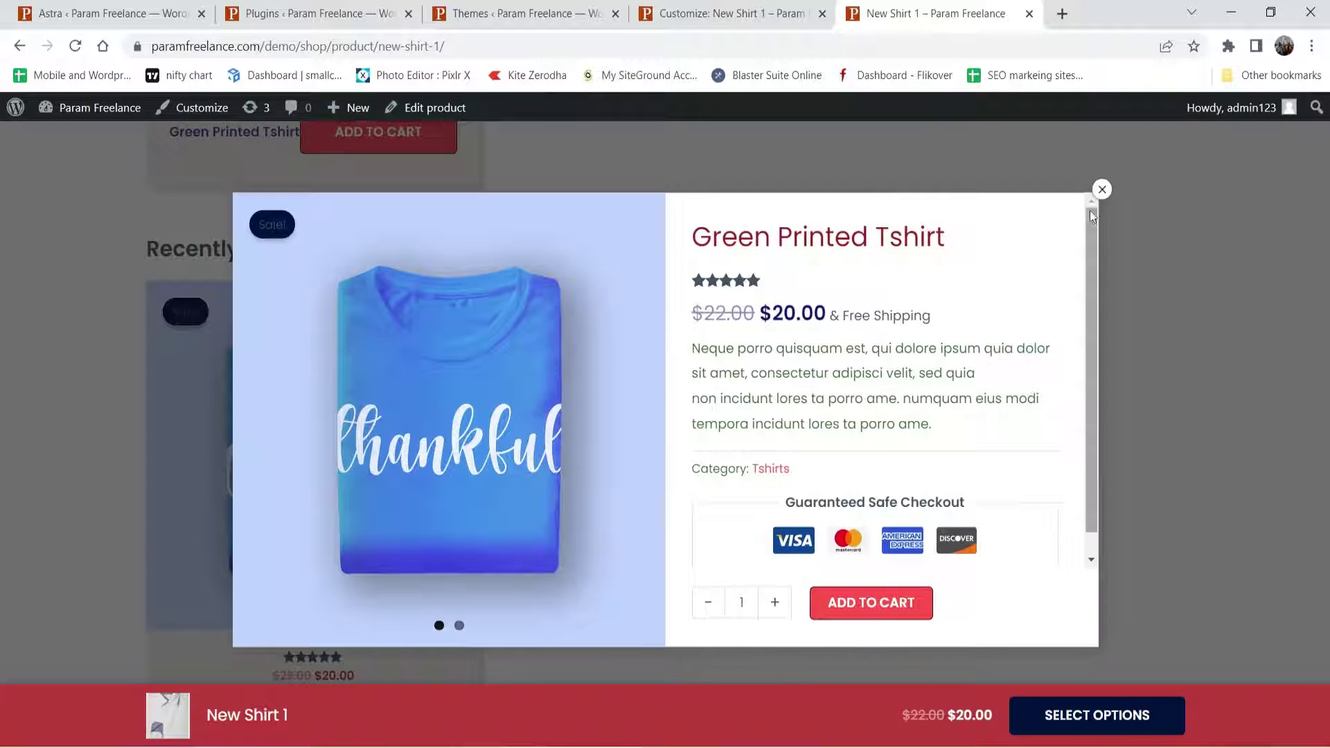
{"action": "key", "text": "Escape"}
{"action": "scroll", "coordinate": [958, 410], "scroll_direction": "up", "scroll_amount": 15}
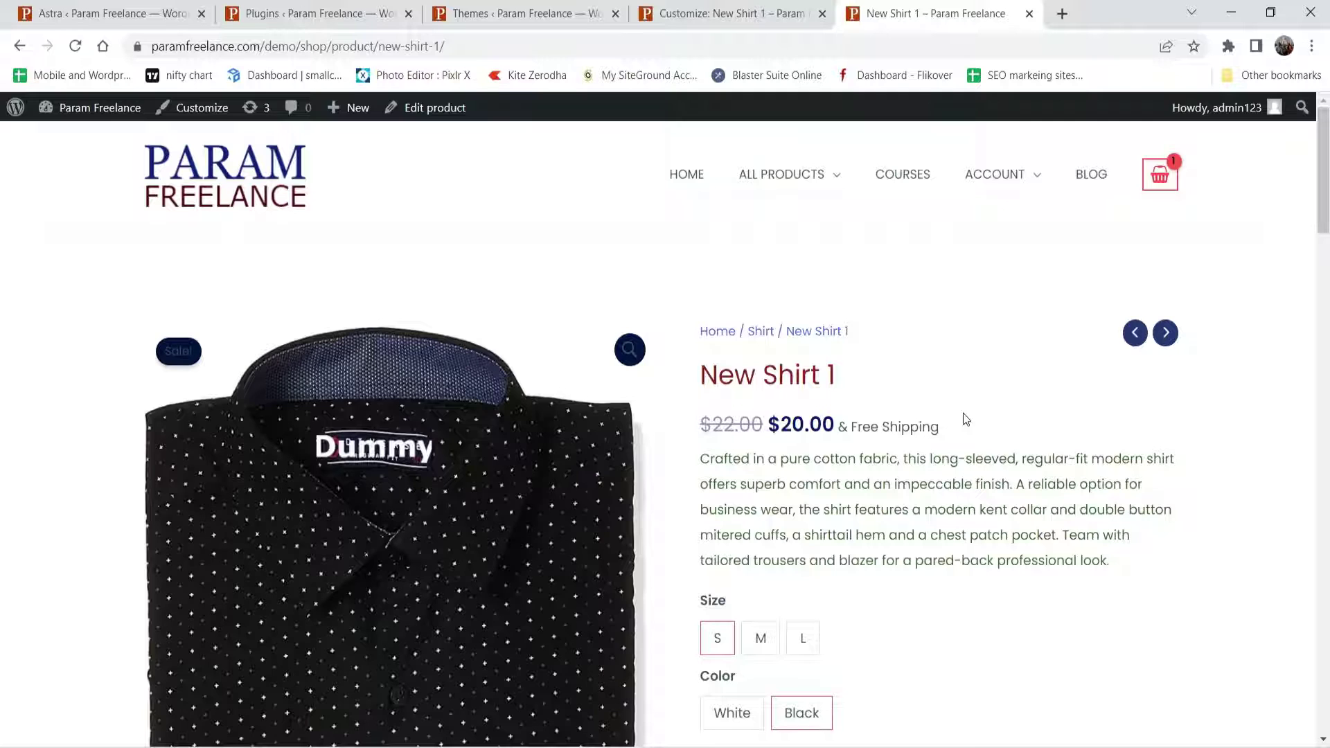